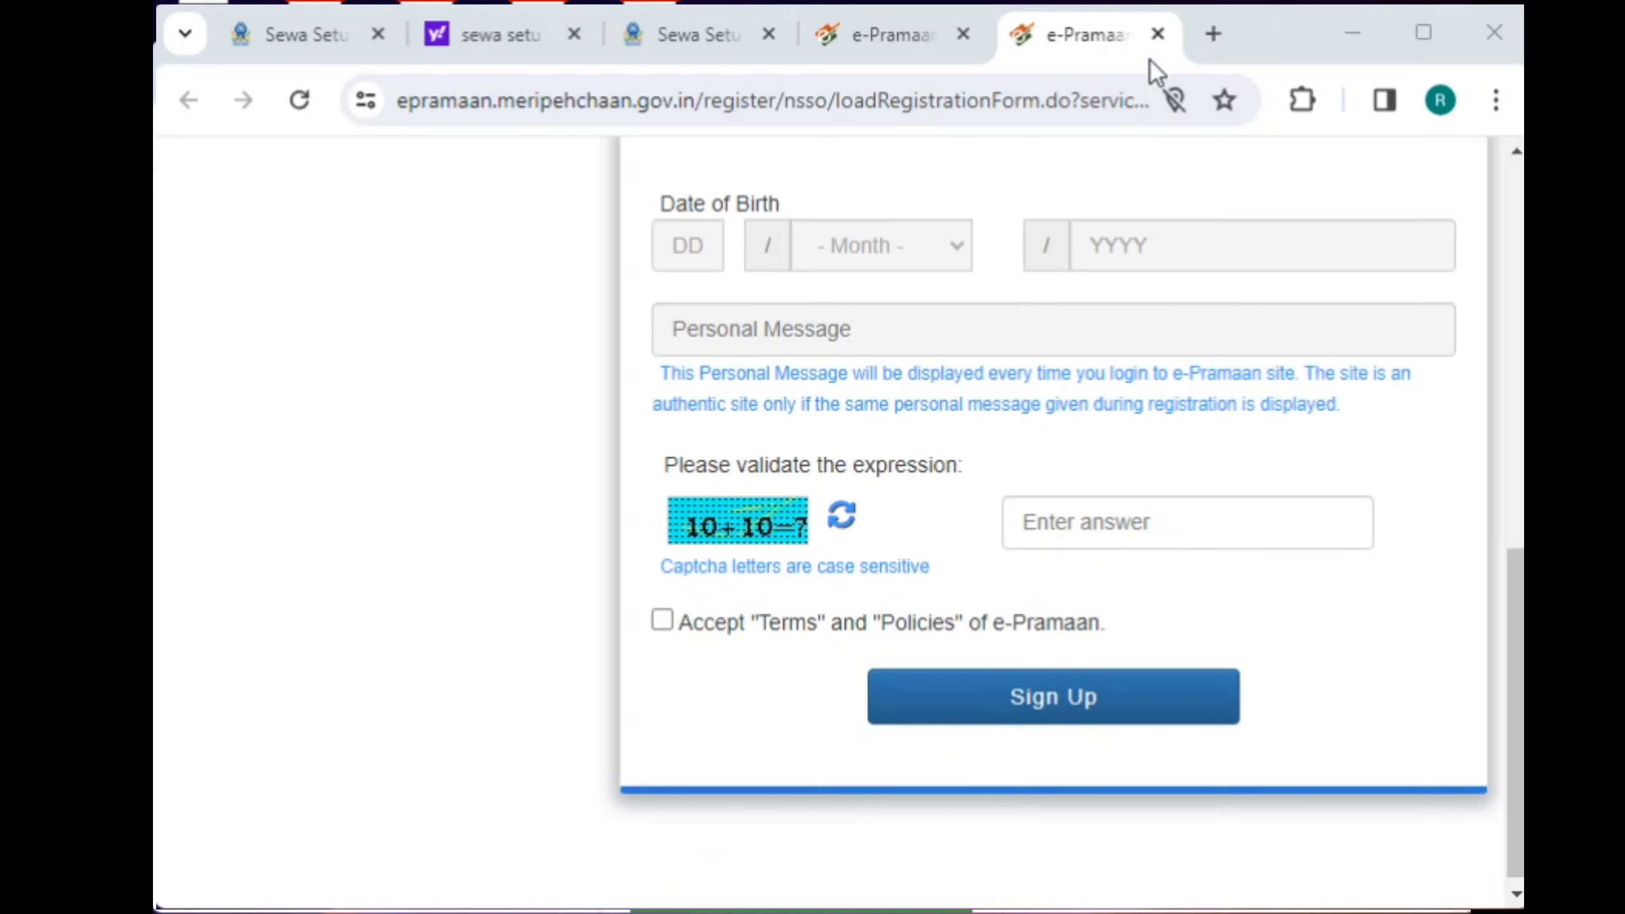
# Close the unused registration page and choose the Username sign-in option on MeriPehchaan
pyautogui.click(1157, 34)
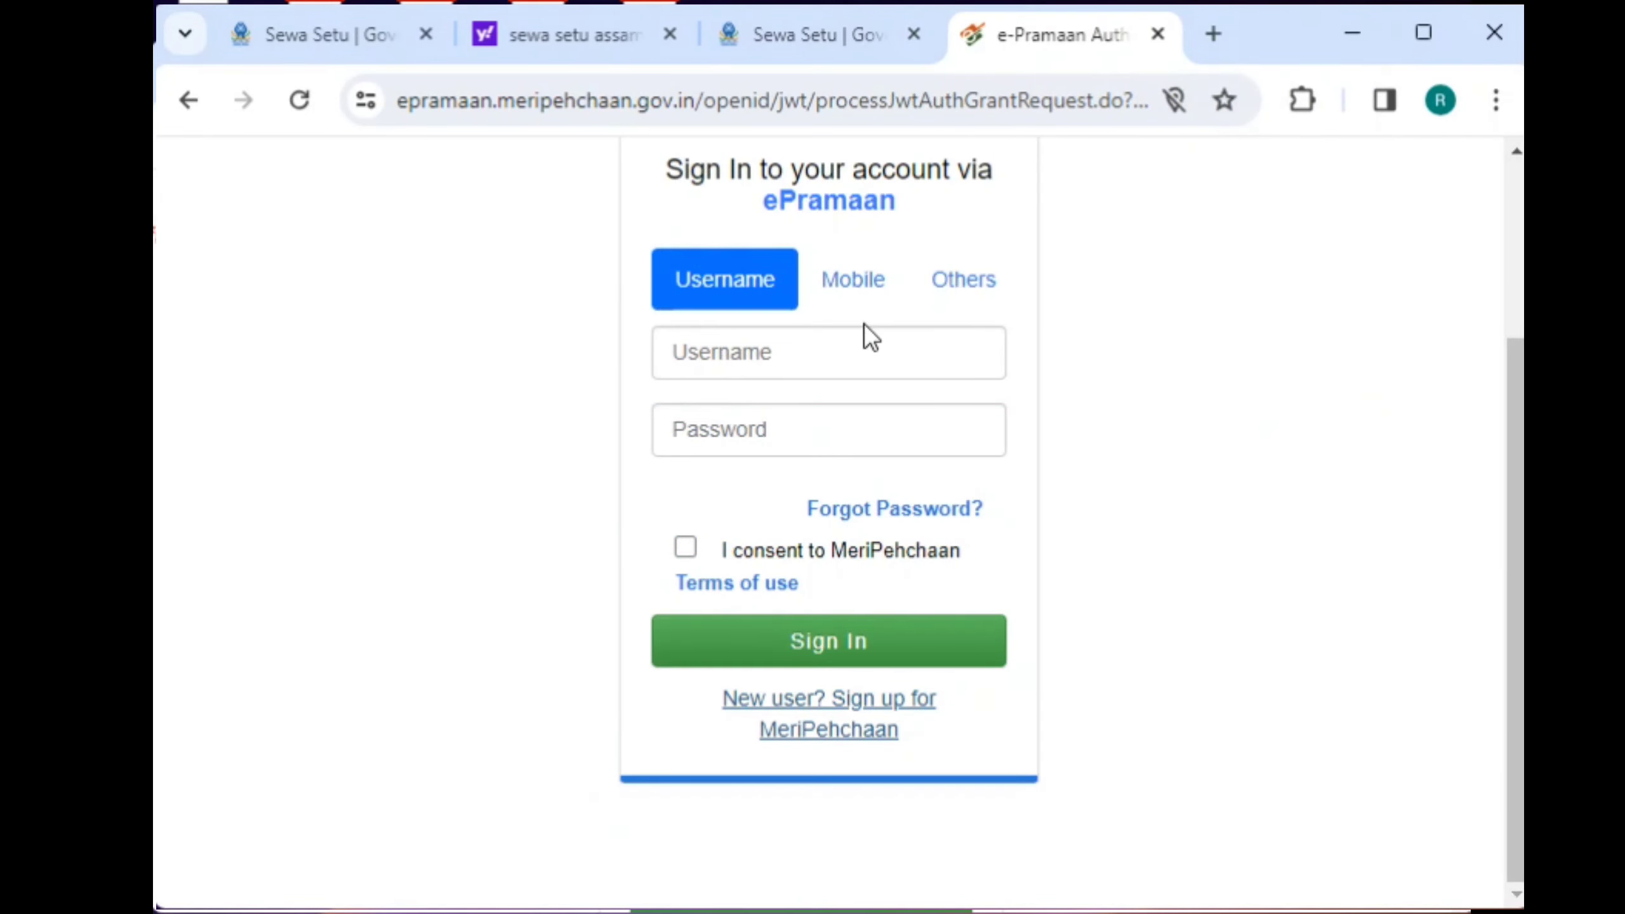
pyautogui.click(839, 291)
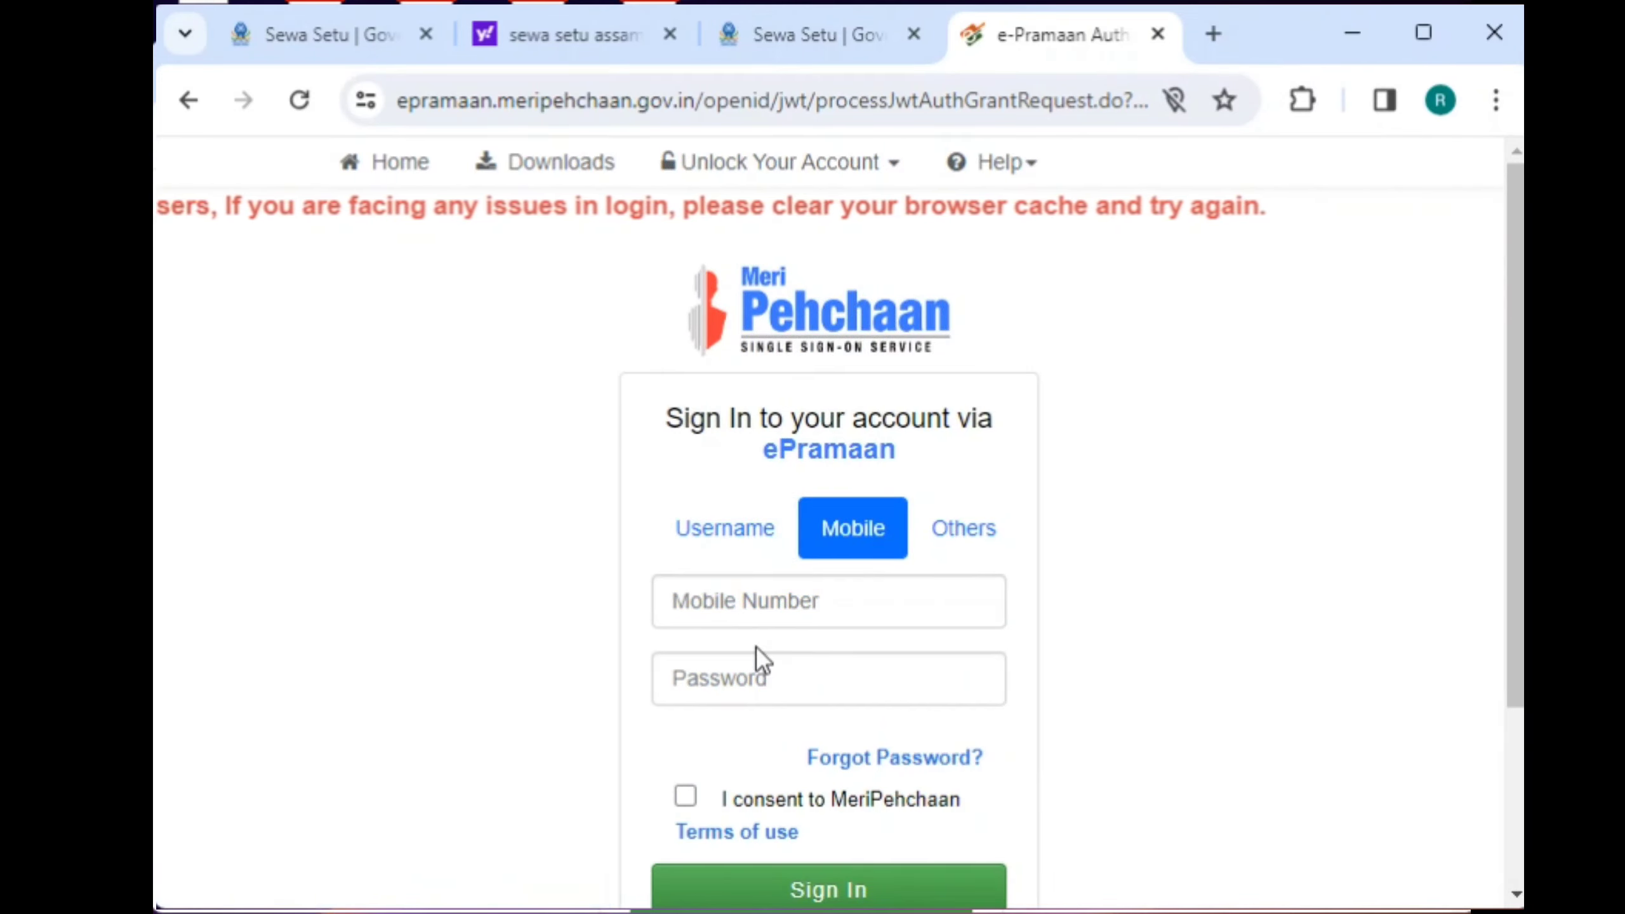
pyautogui.scroll(-3, 757, 650)
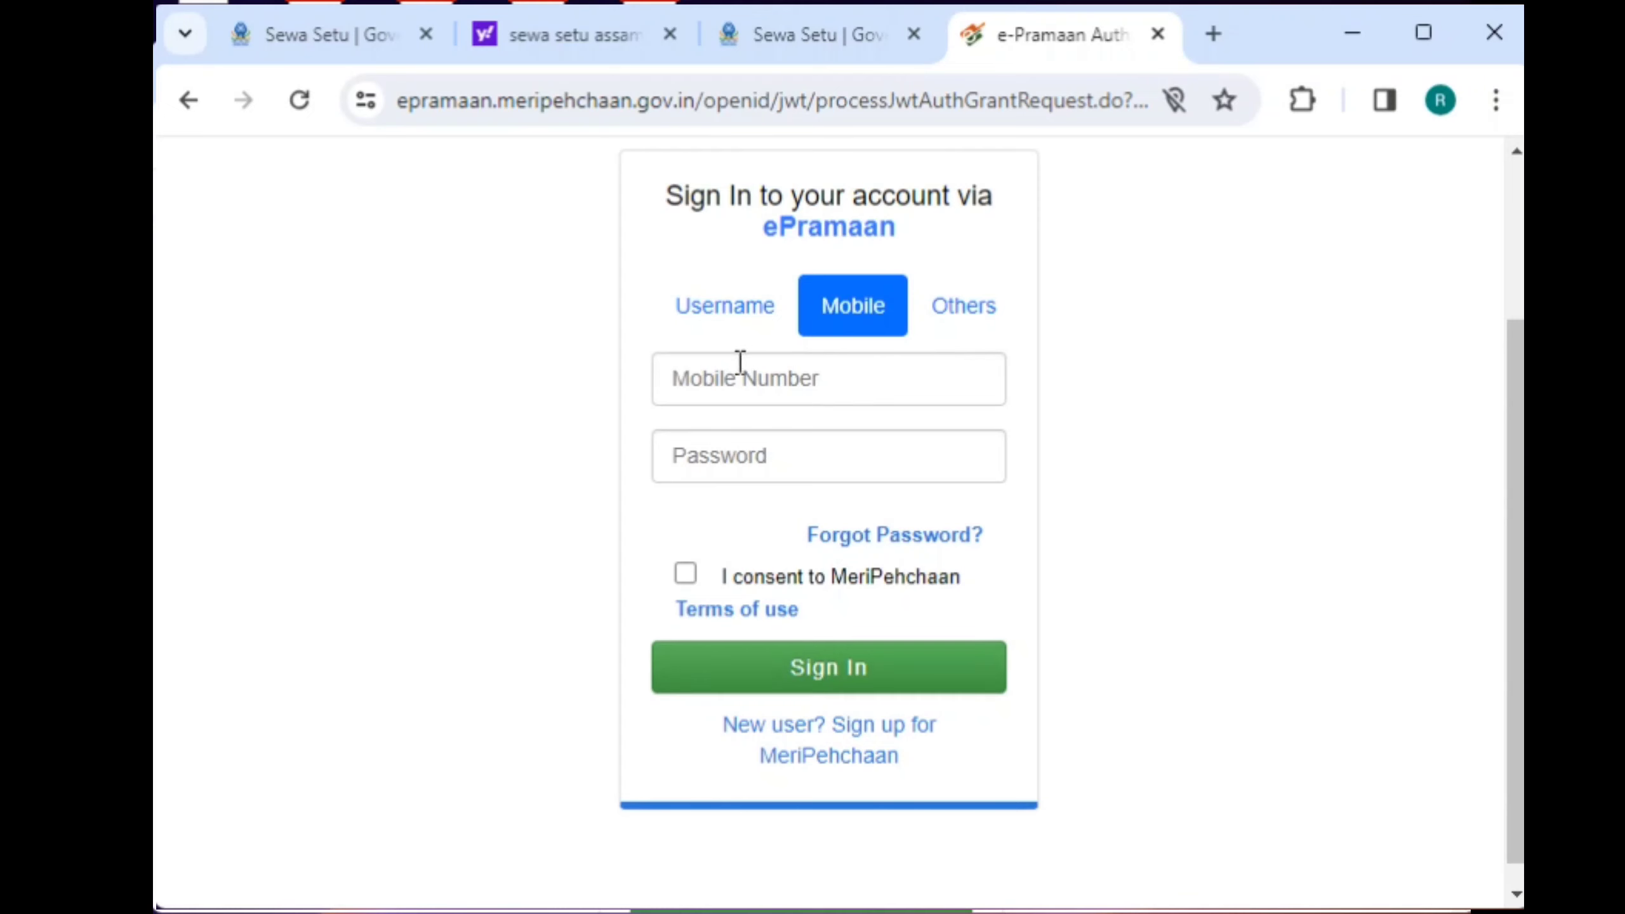
pyautogui.click(726, 311)
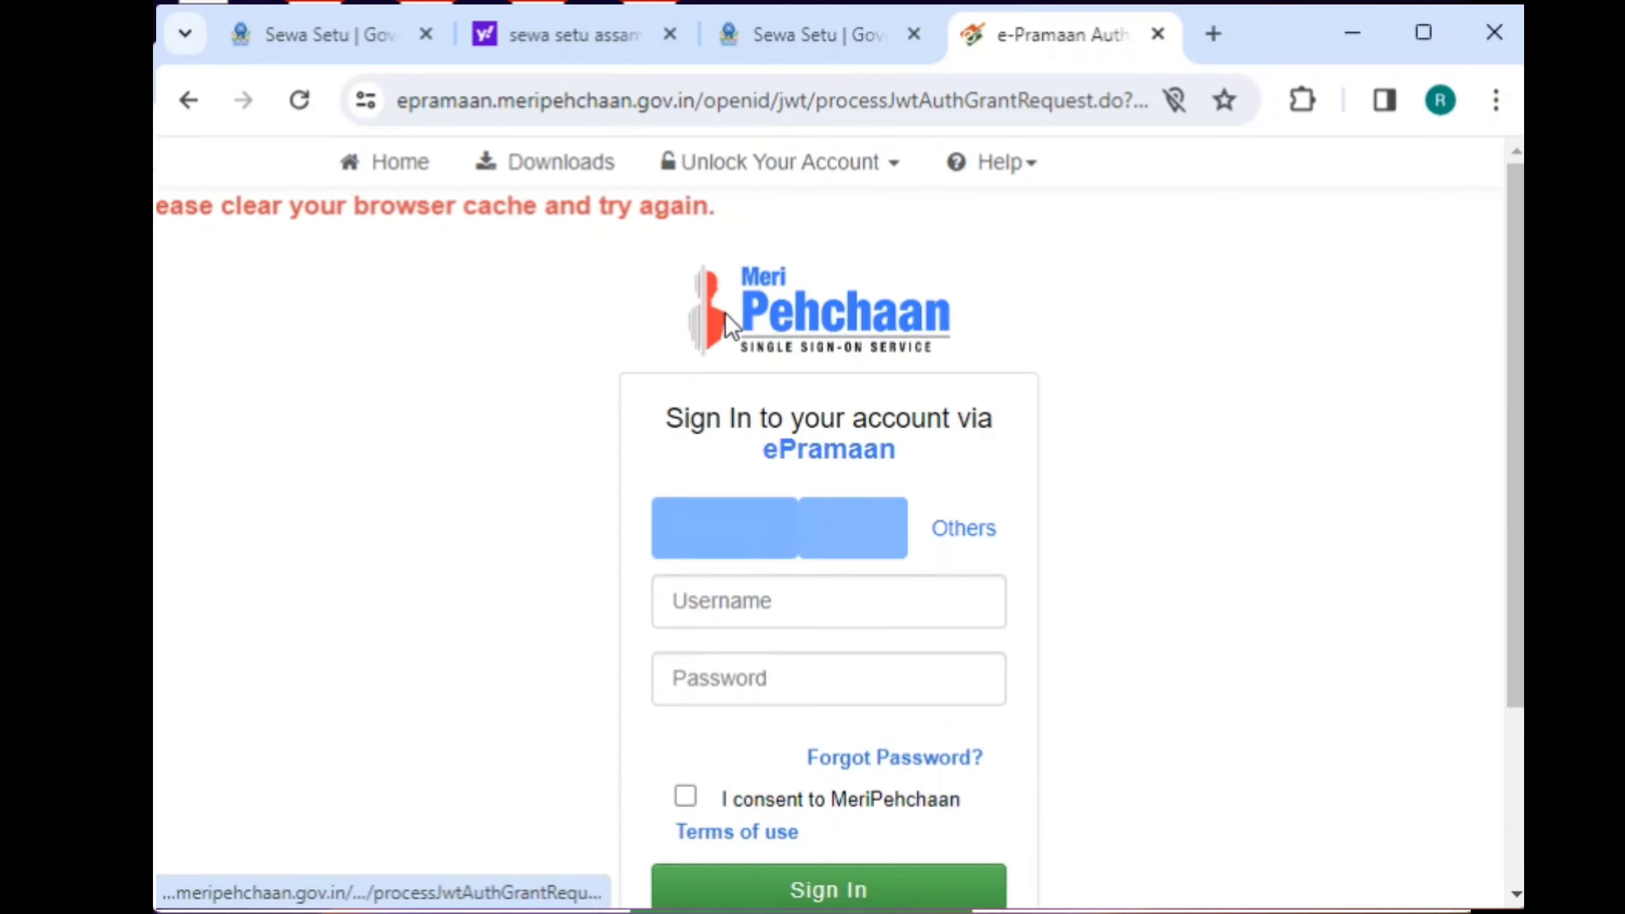
# Enter the account username and password, accept the terms of use, and sign in
pyautogui.click(704, 590)
pyautogui.write('qsma')
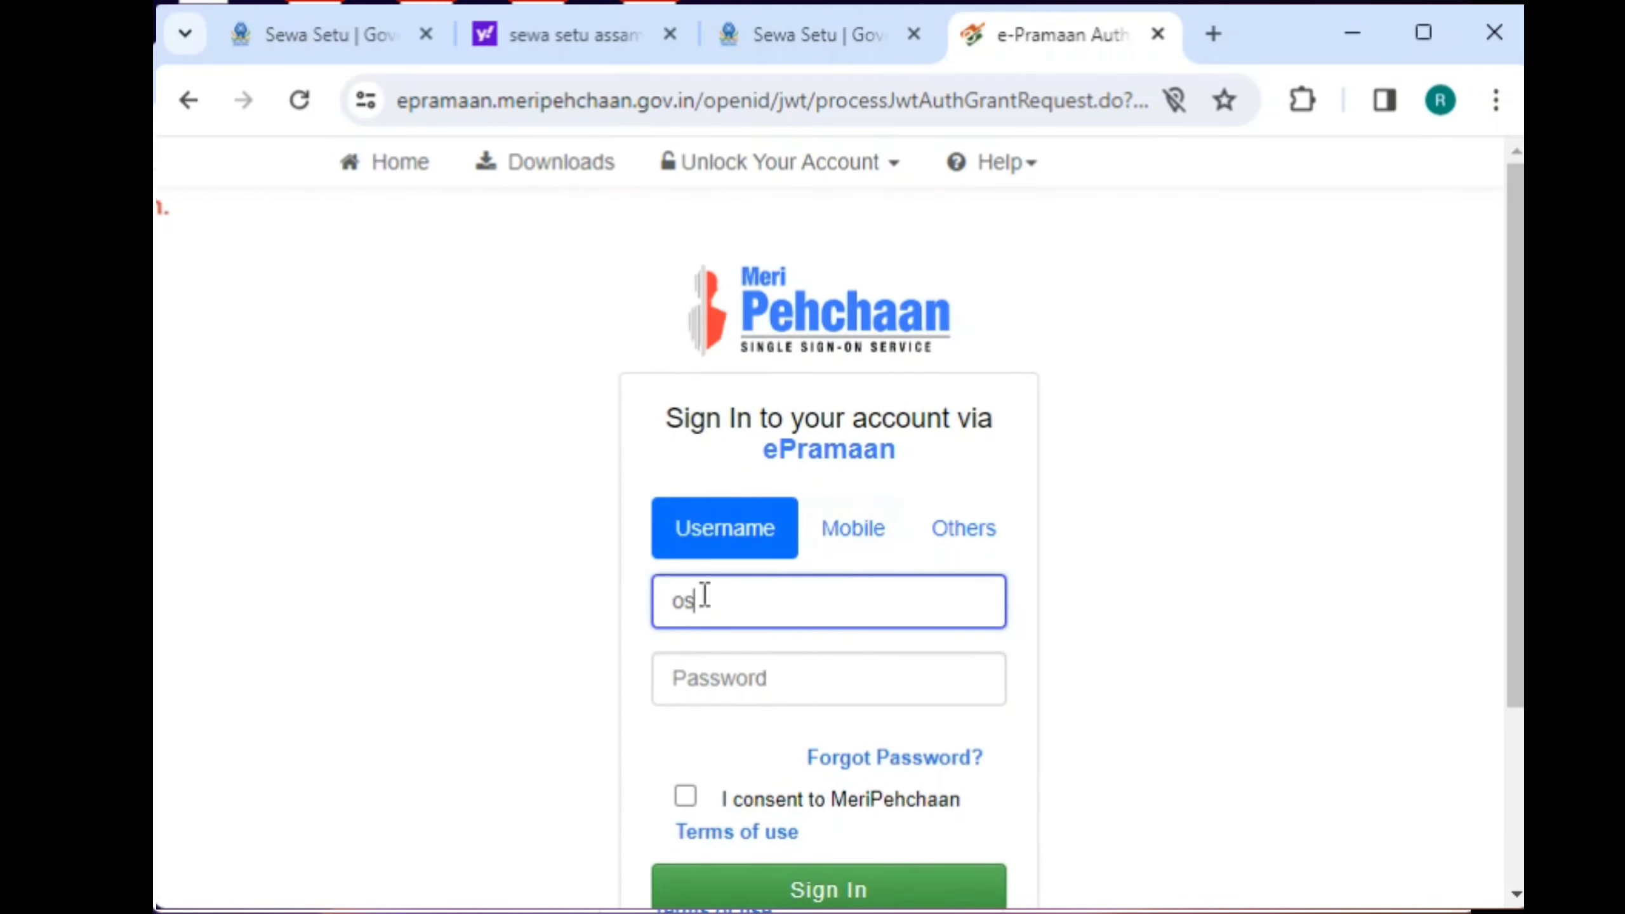
pyautogui.write('n1')
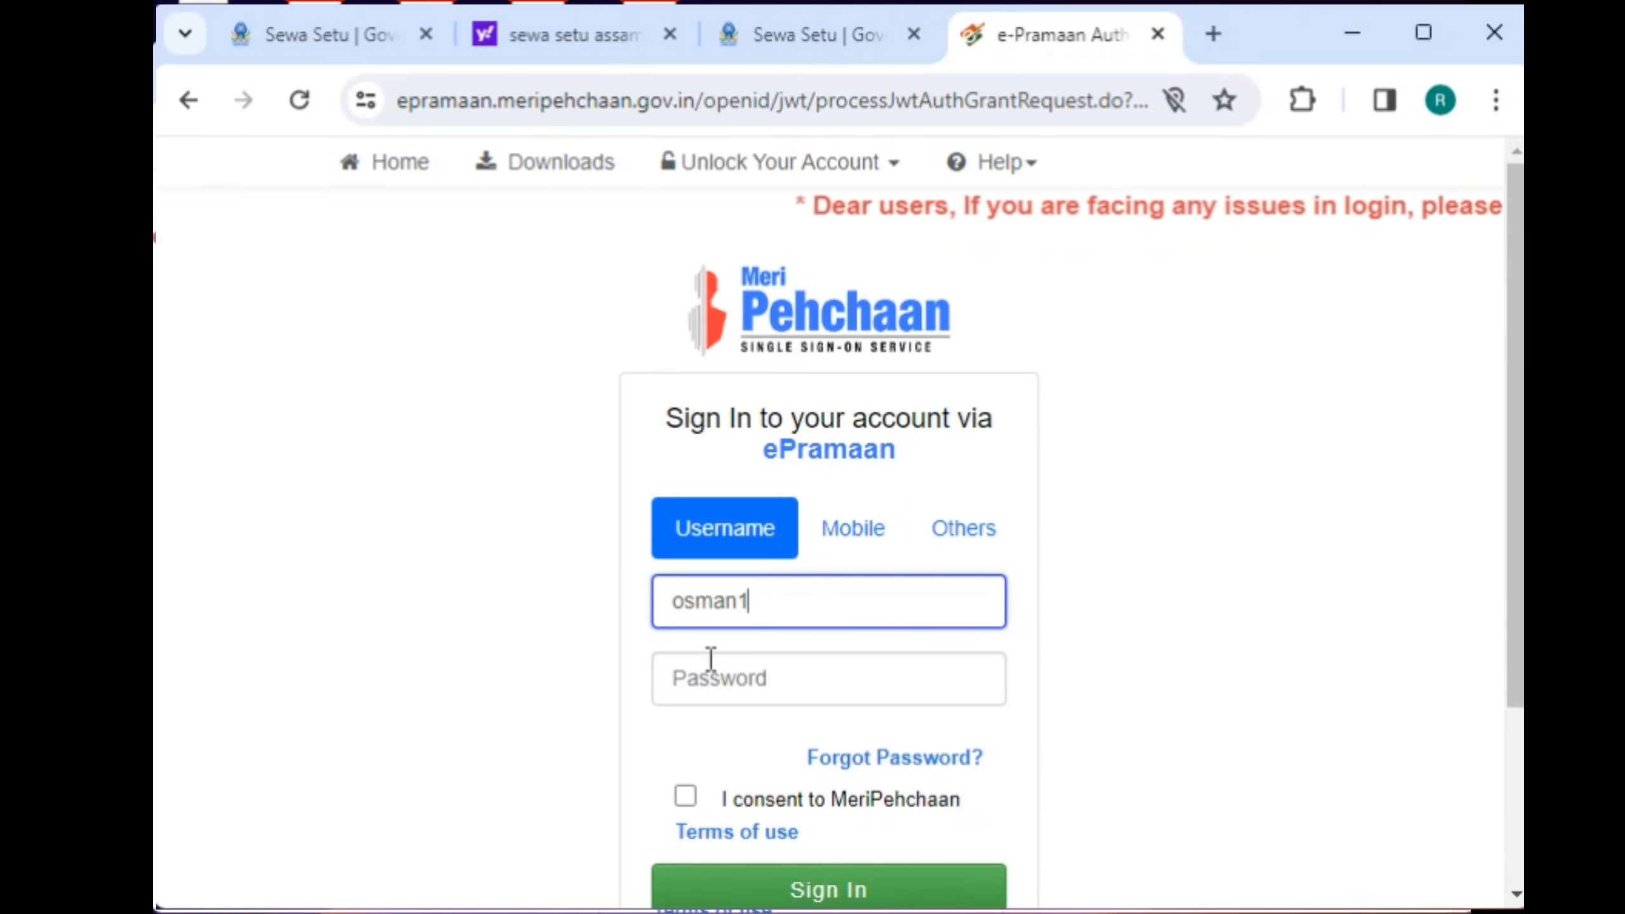
pyautogui.click(709, 678)
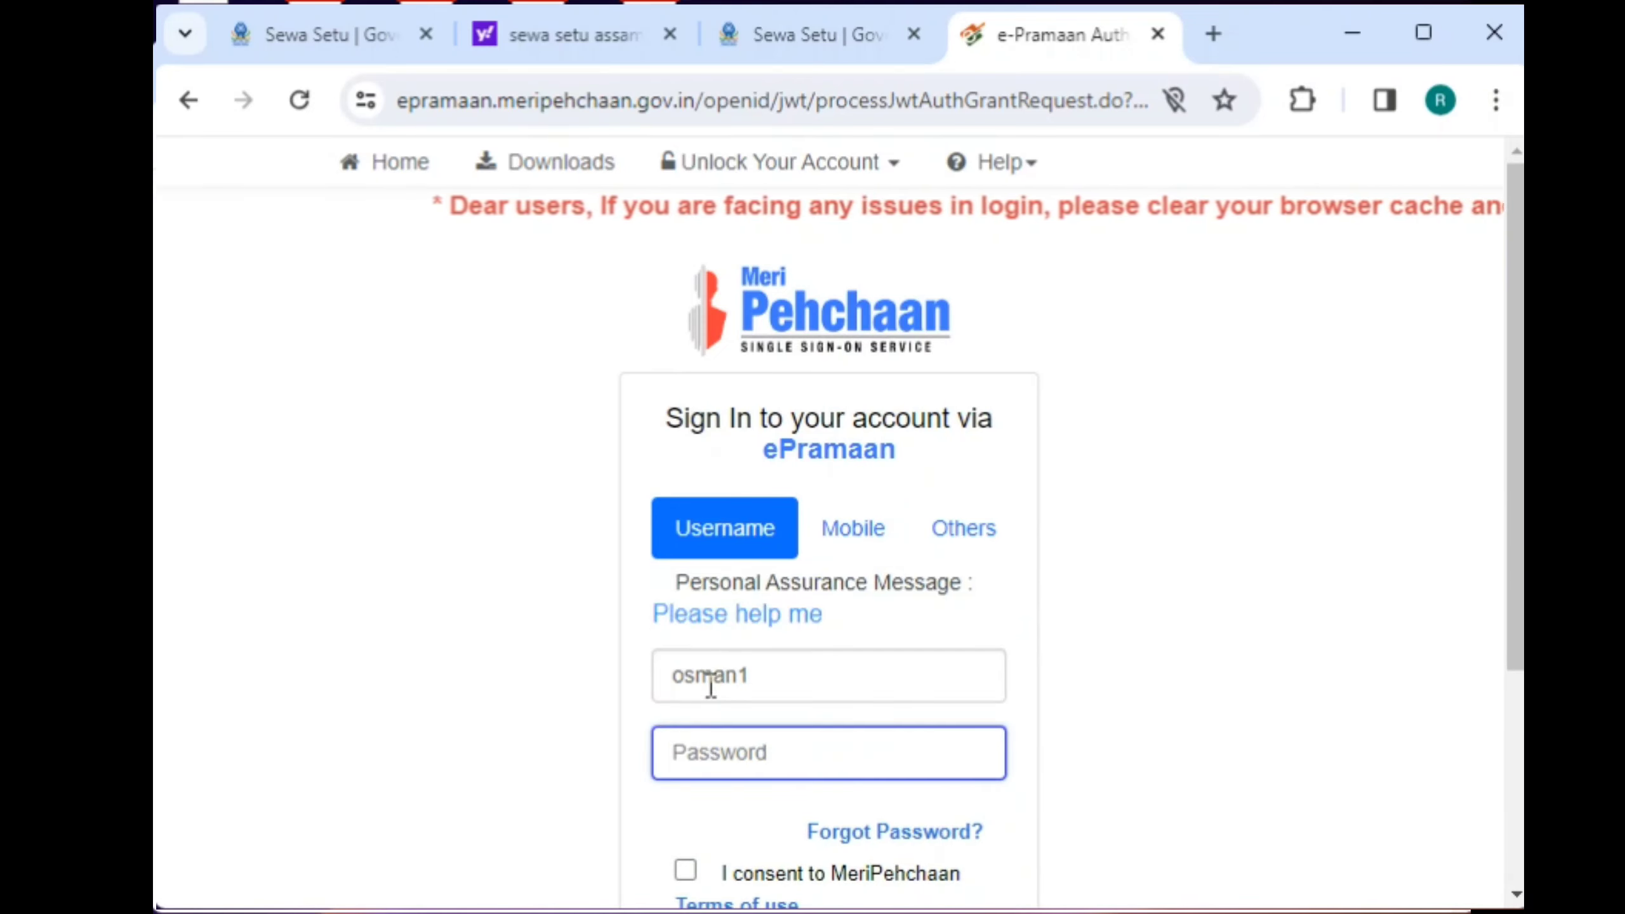
pyautogui.write('******')
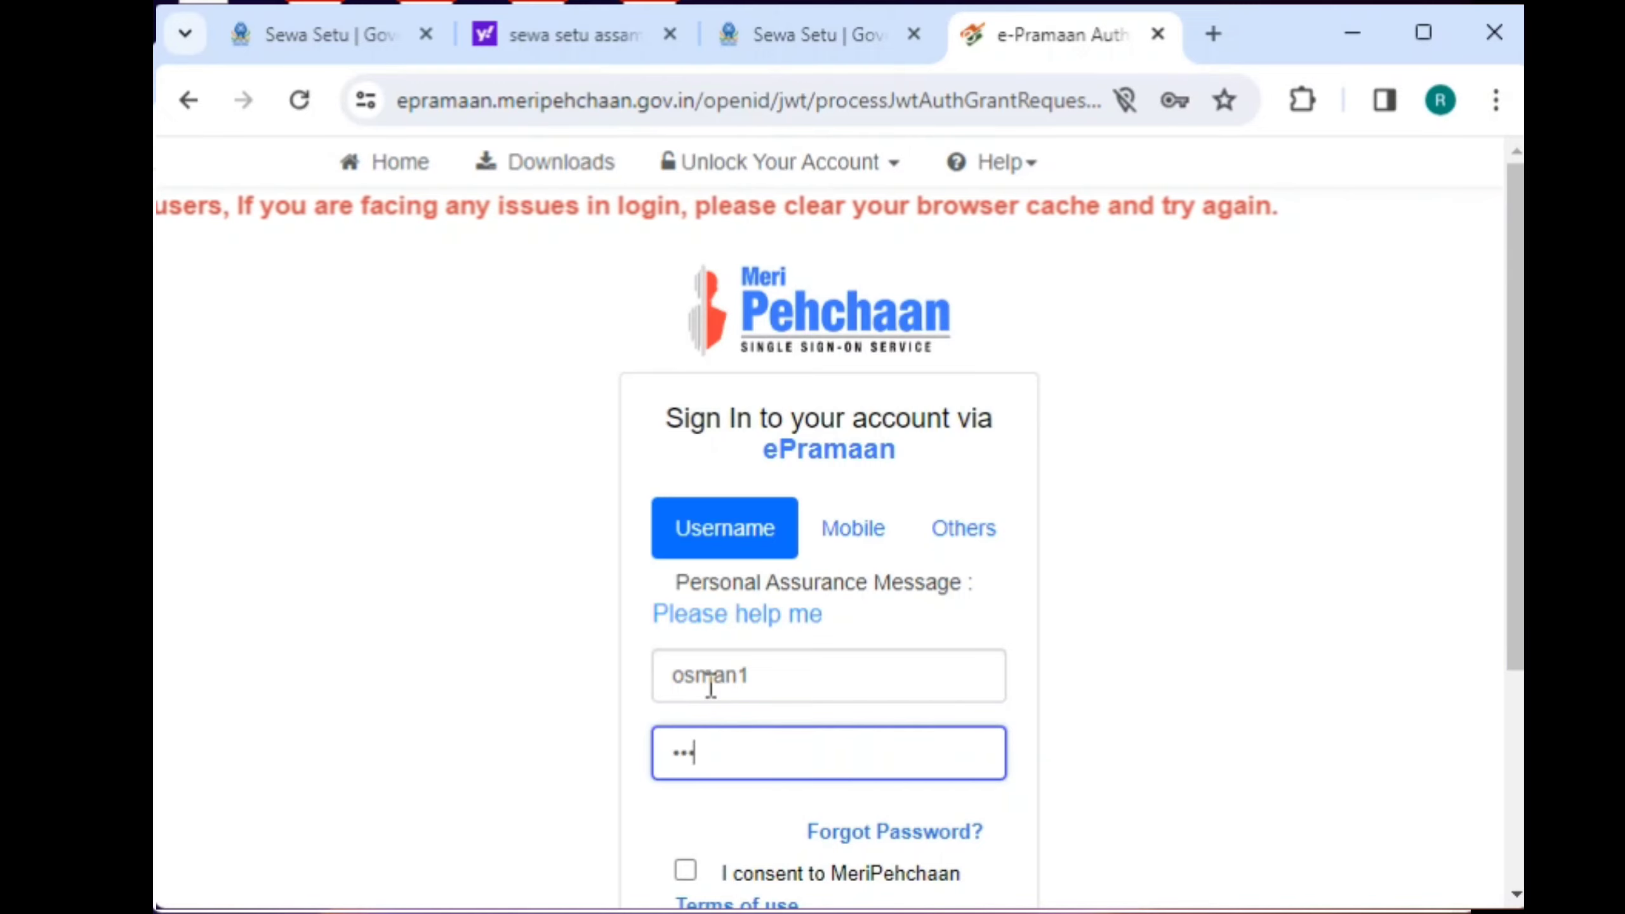
pyautogui.write('****')
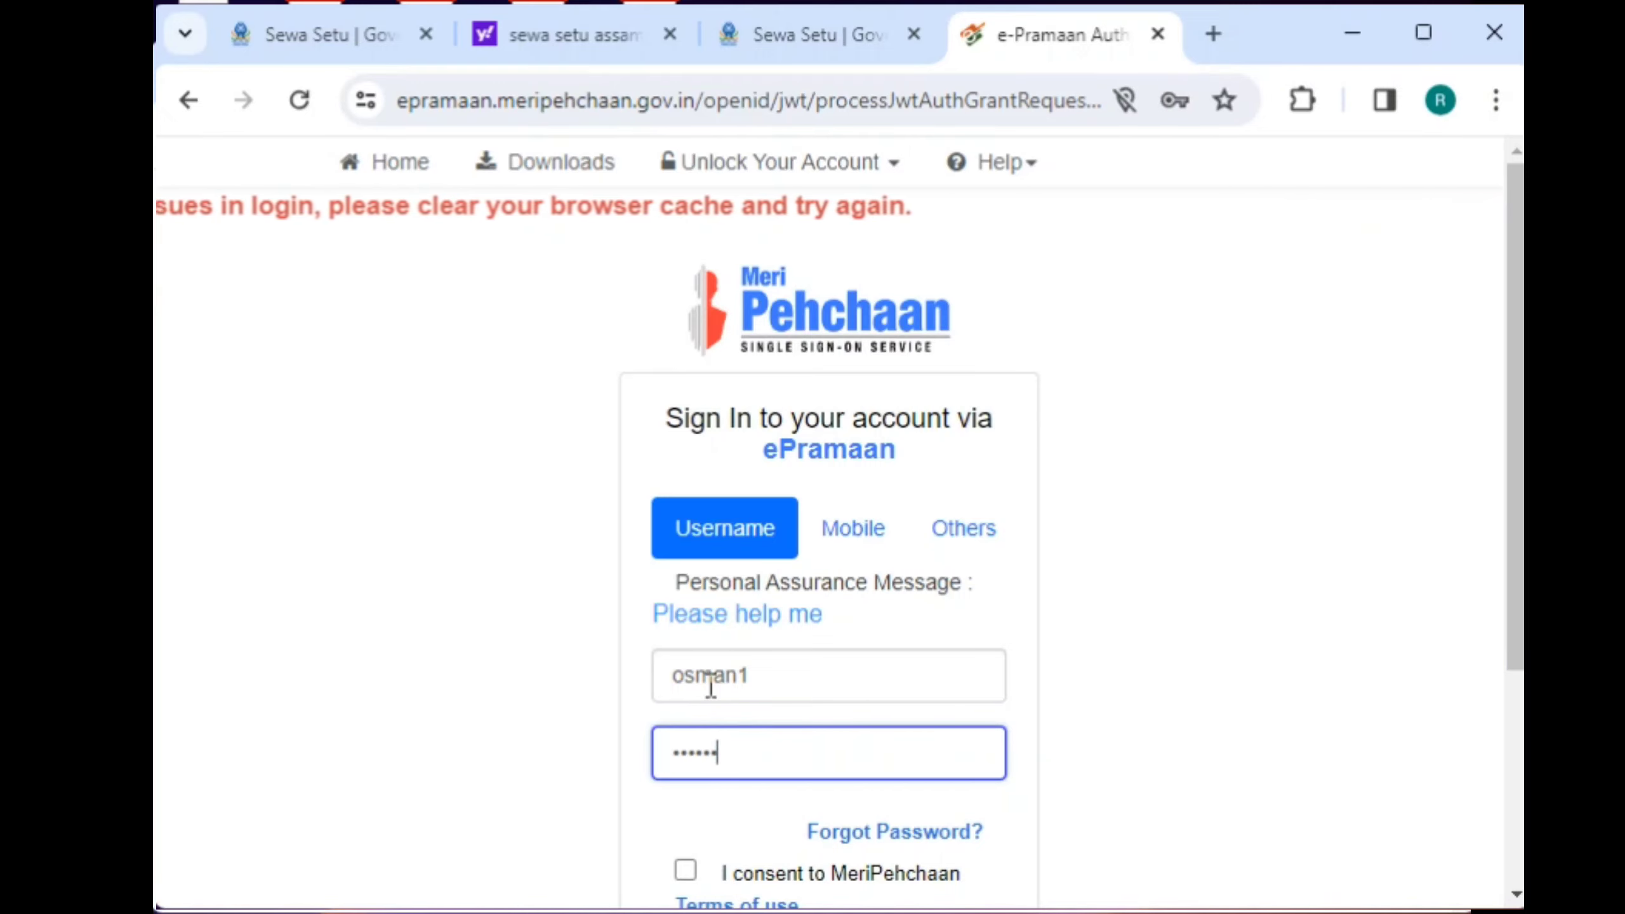
pyautogui.scroll(-4, 710, 690)
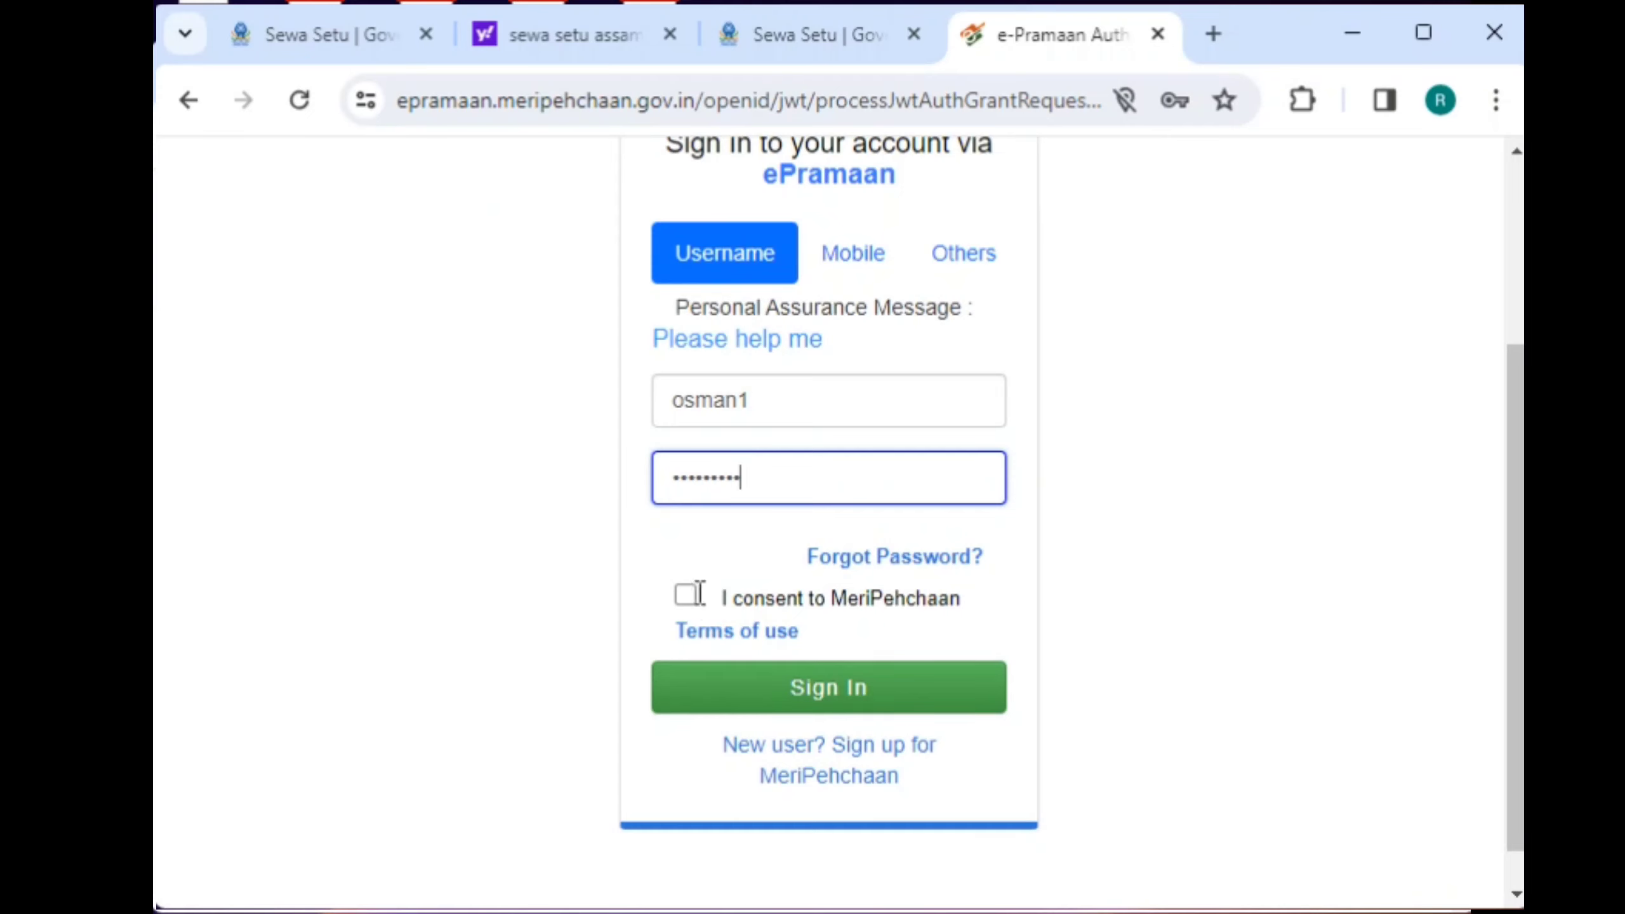
pyautogui.click(686, 596)
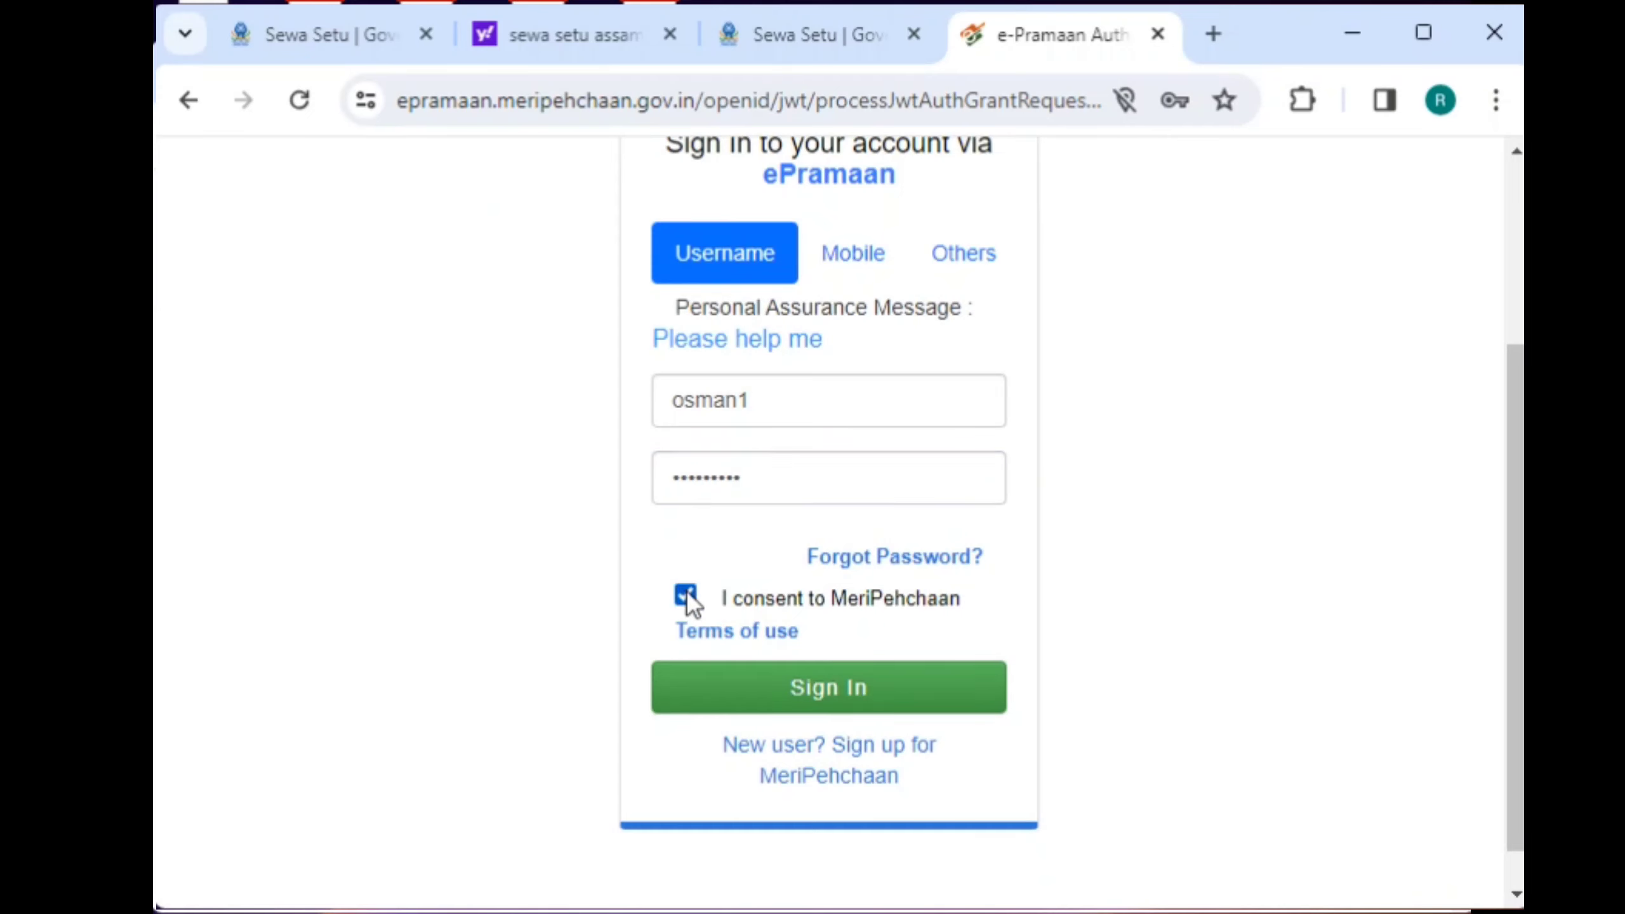
pyautogui.click(699, 700)
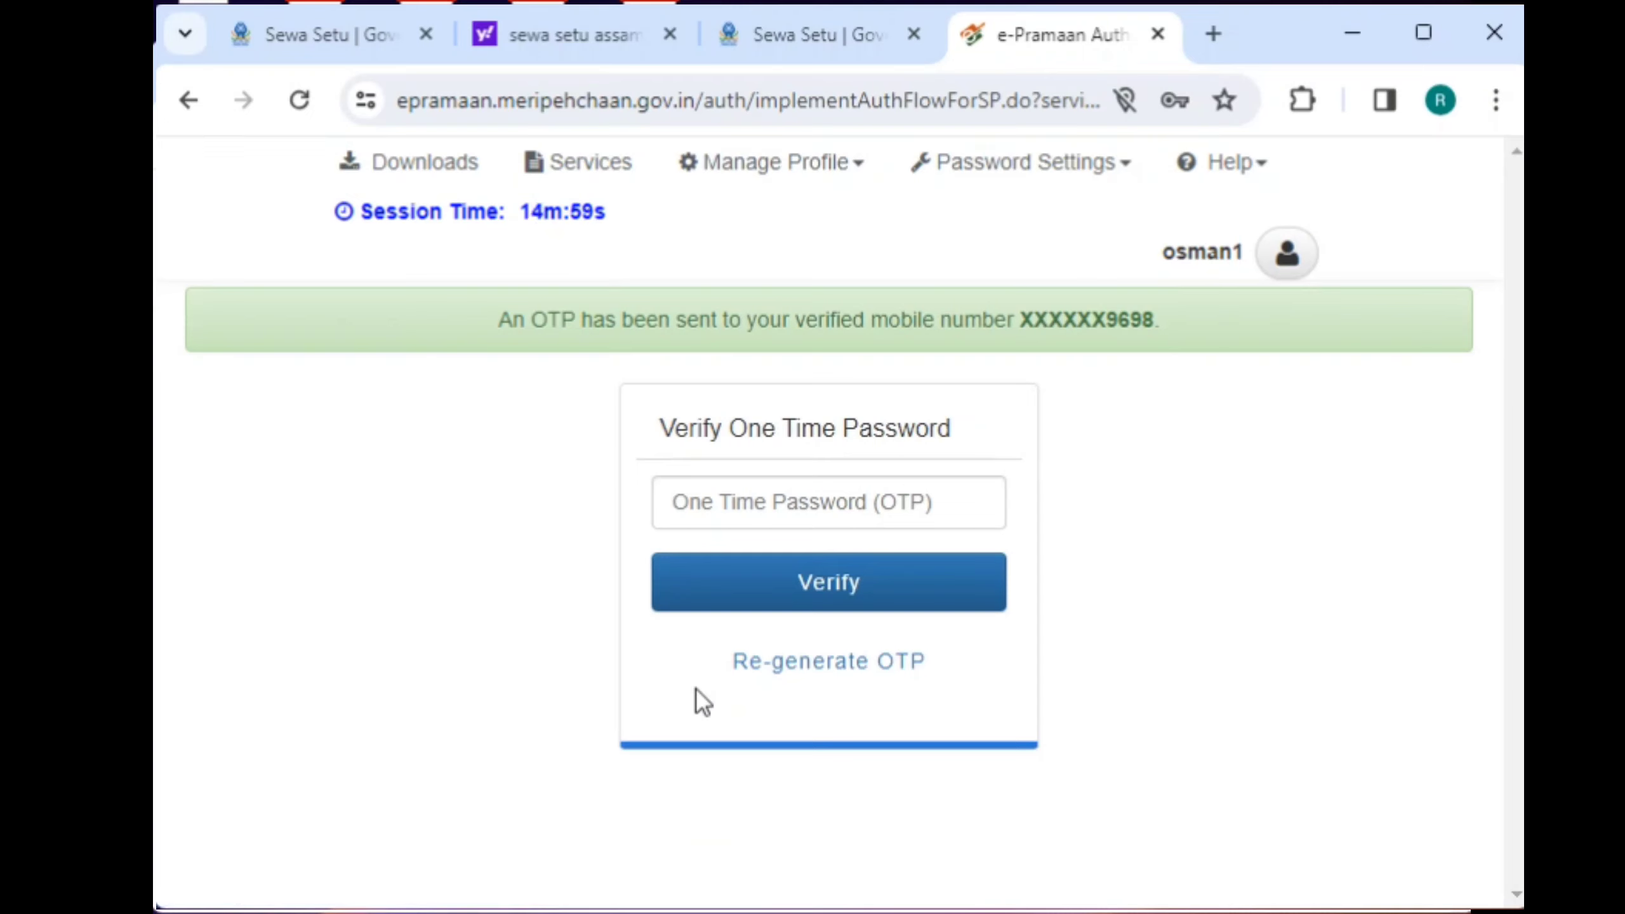
# Enter the one-time password received by SMS and verify it
pyautogui.click(701, 502)
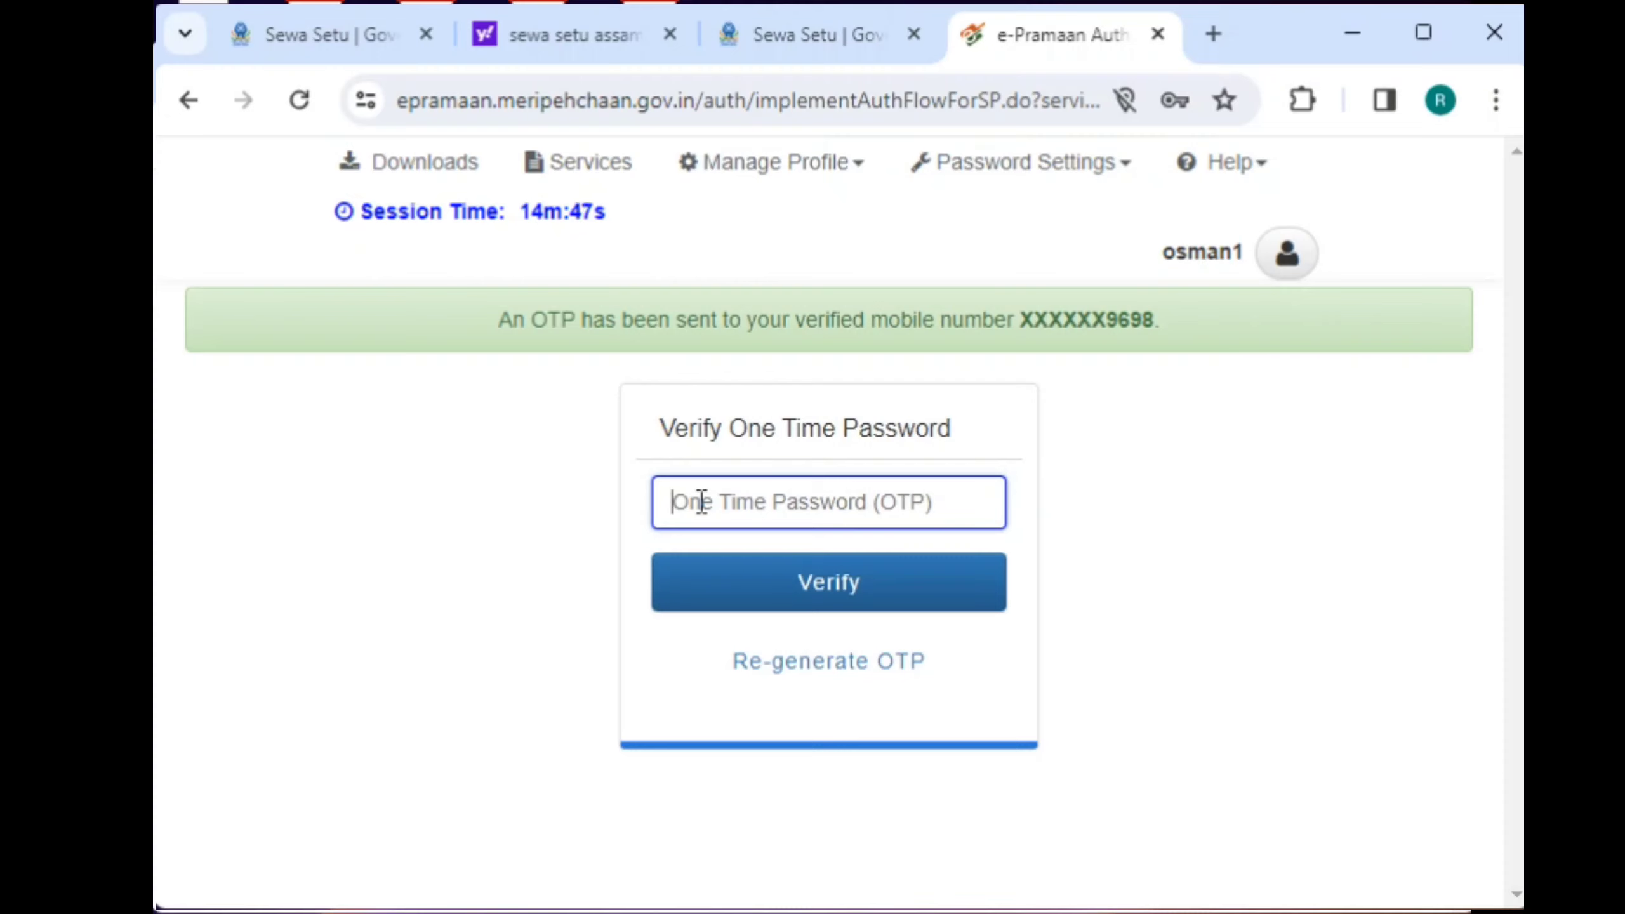
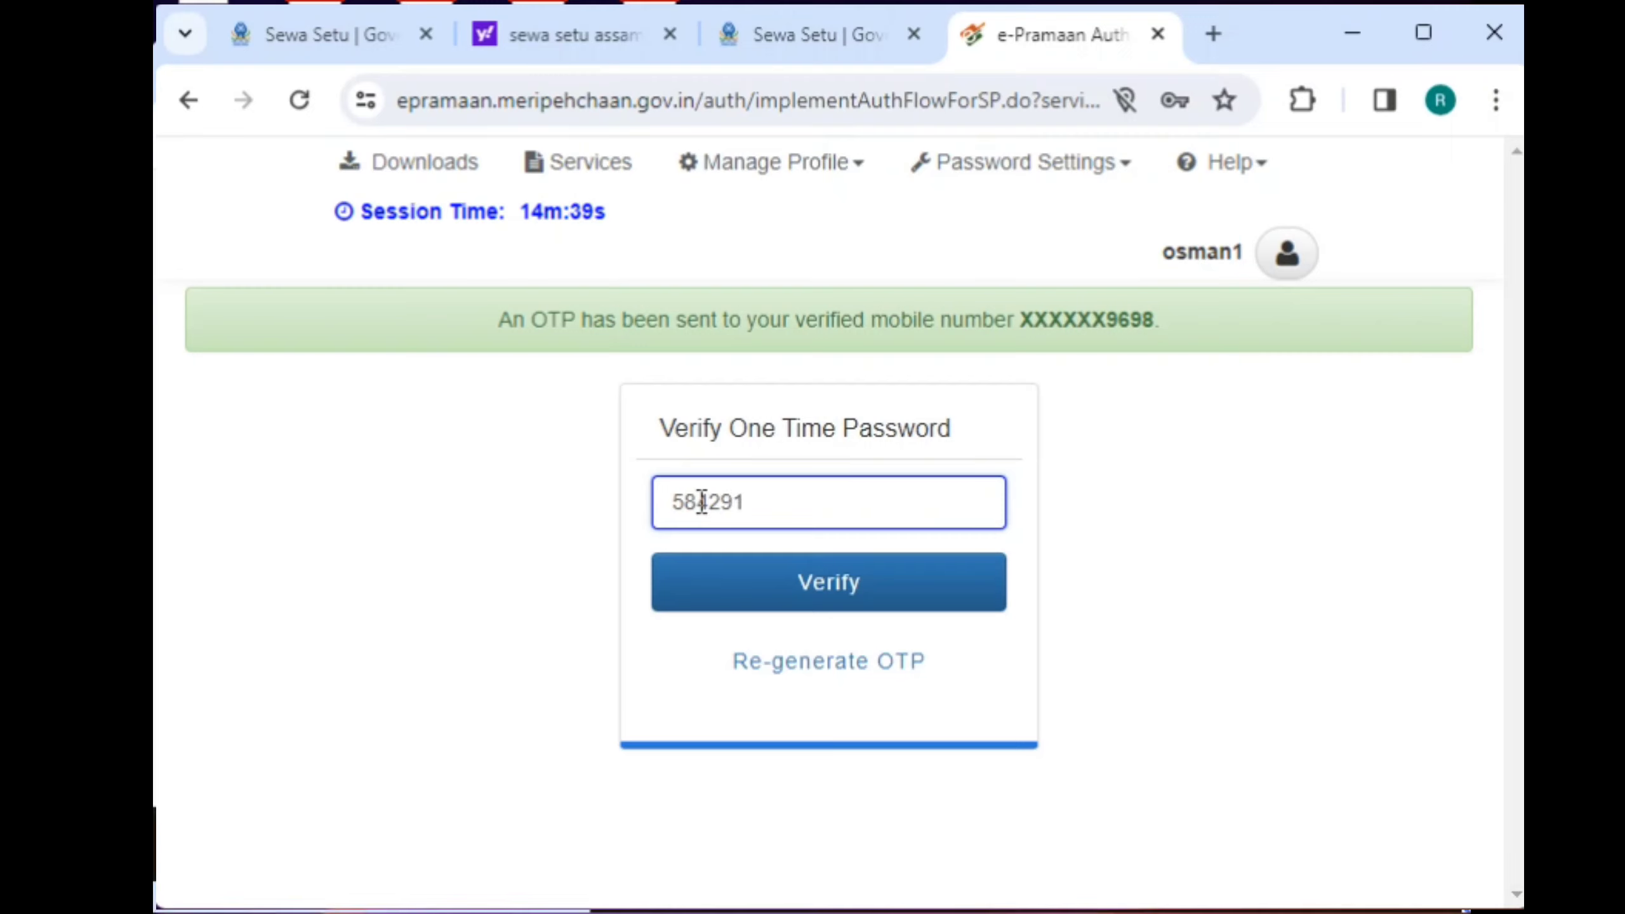
pyautogui.click(824, 611)
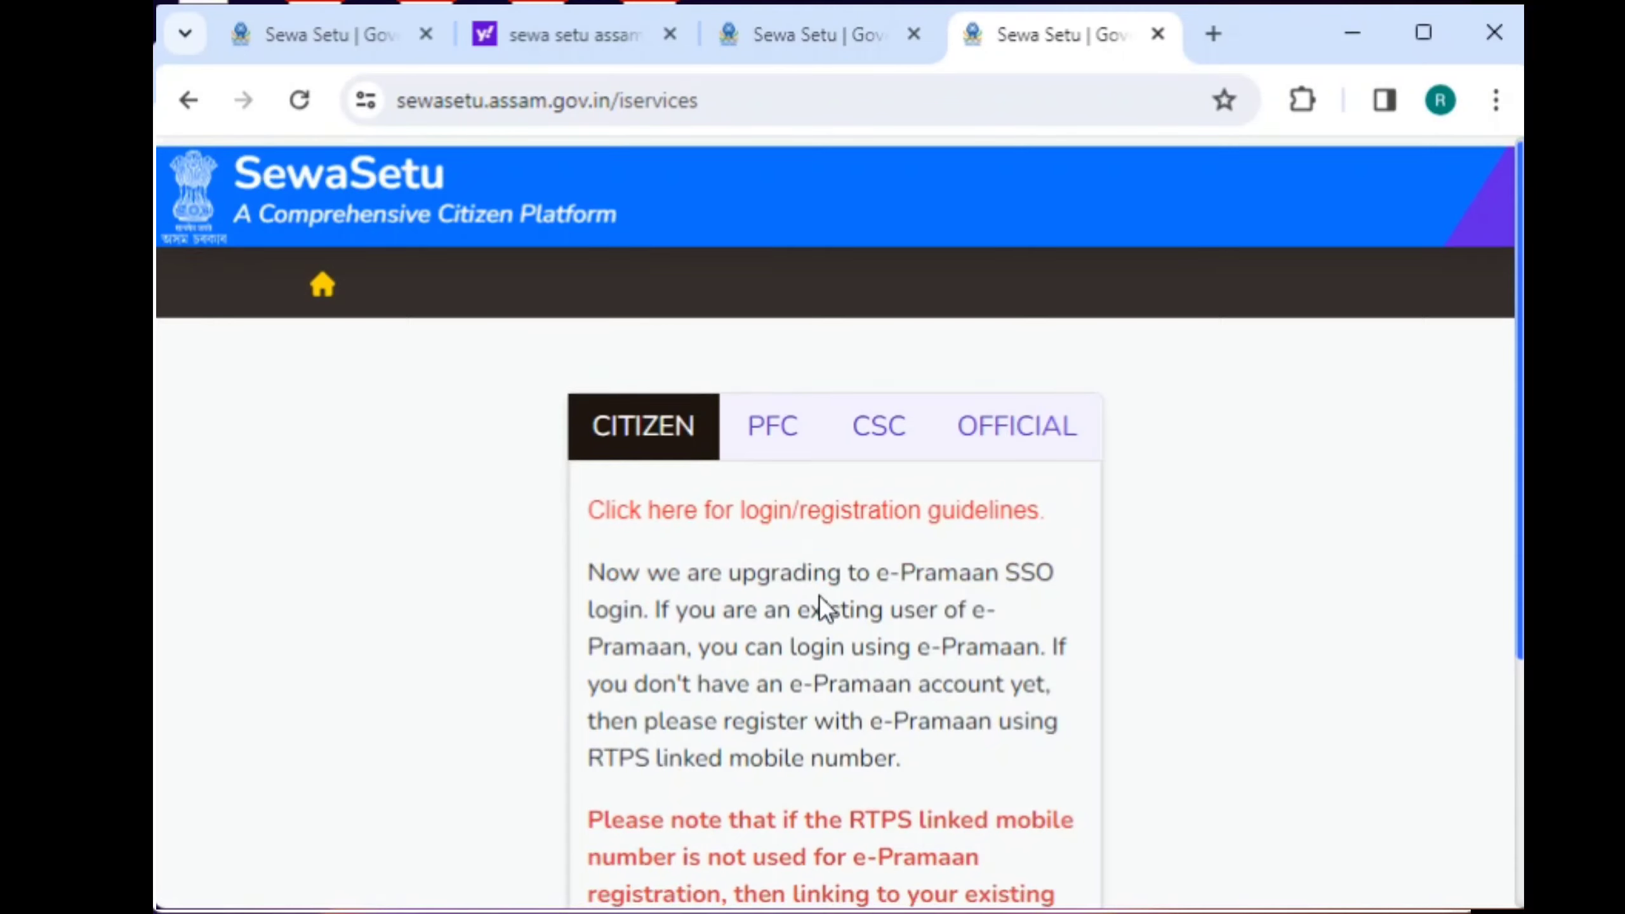
# Log in via Login/Registration, then open the Citizen Services card from the applications page
pyautogui.scroll(-5, 819, 594)
pyautogui.click(781, 672)
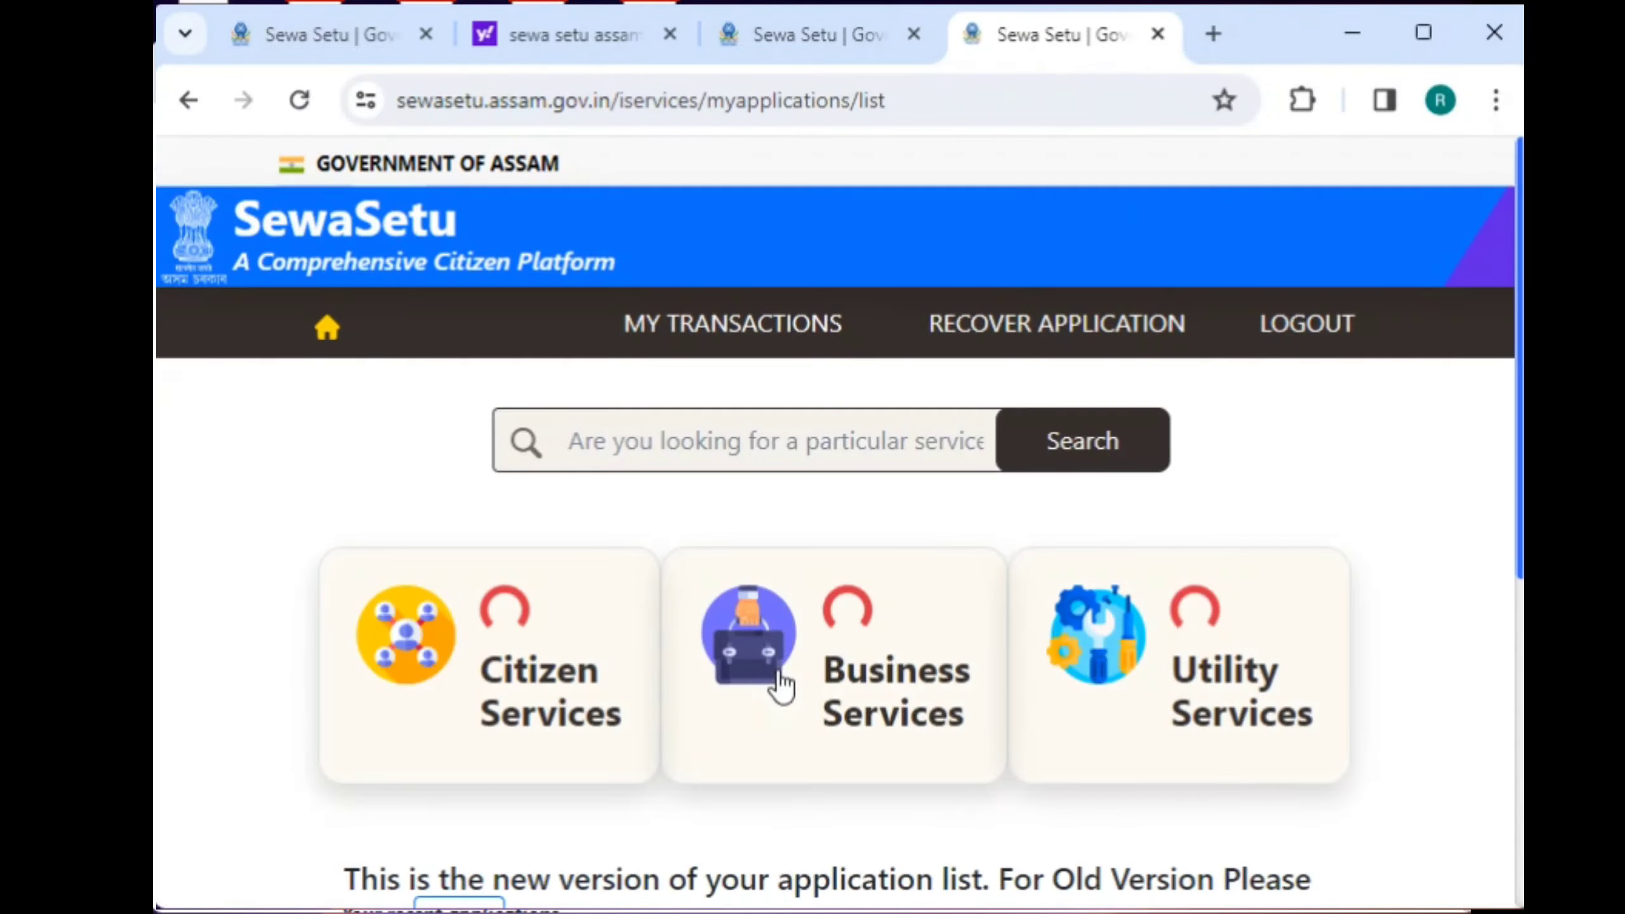
pyautogui.scroll(-3, 785, 683)
pyautogui.scroll(-1, 784, 684)
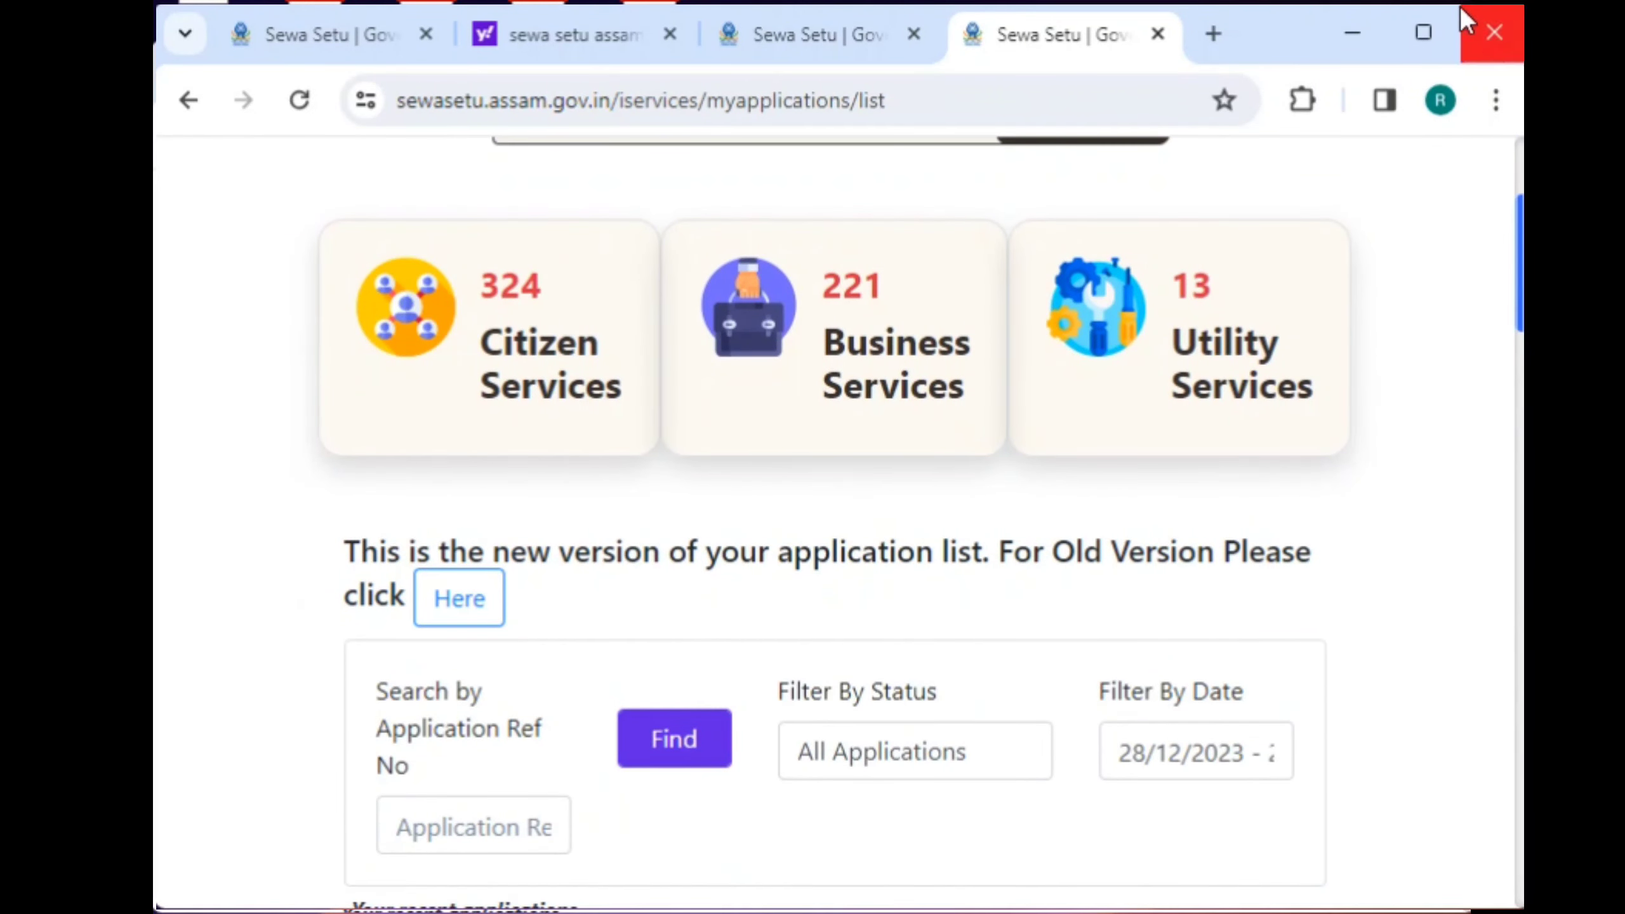
pyautogui.click(1401, 2)
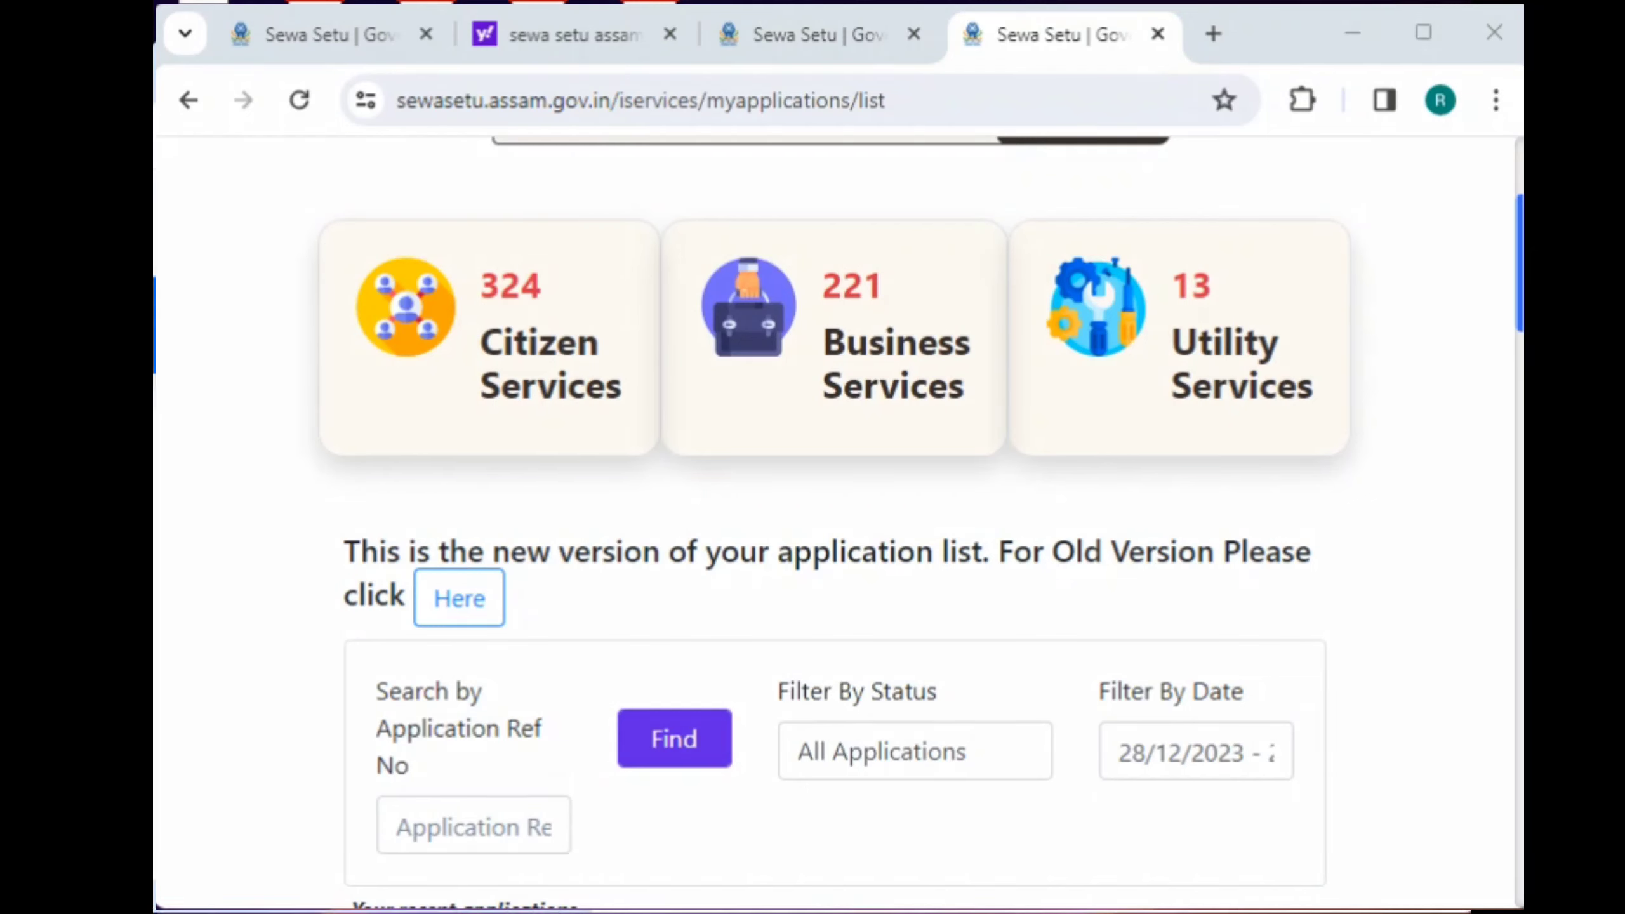
pyautogui.moveTo(322, 206)
pyautogui.mouseDown()
pyautogui.moveTo(664, 410)
pyautogui.moveTo(665, 472)
pyautogui.mouseUp()
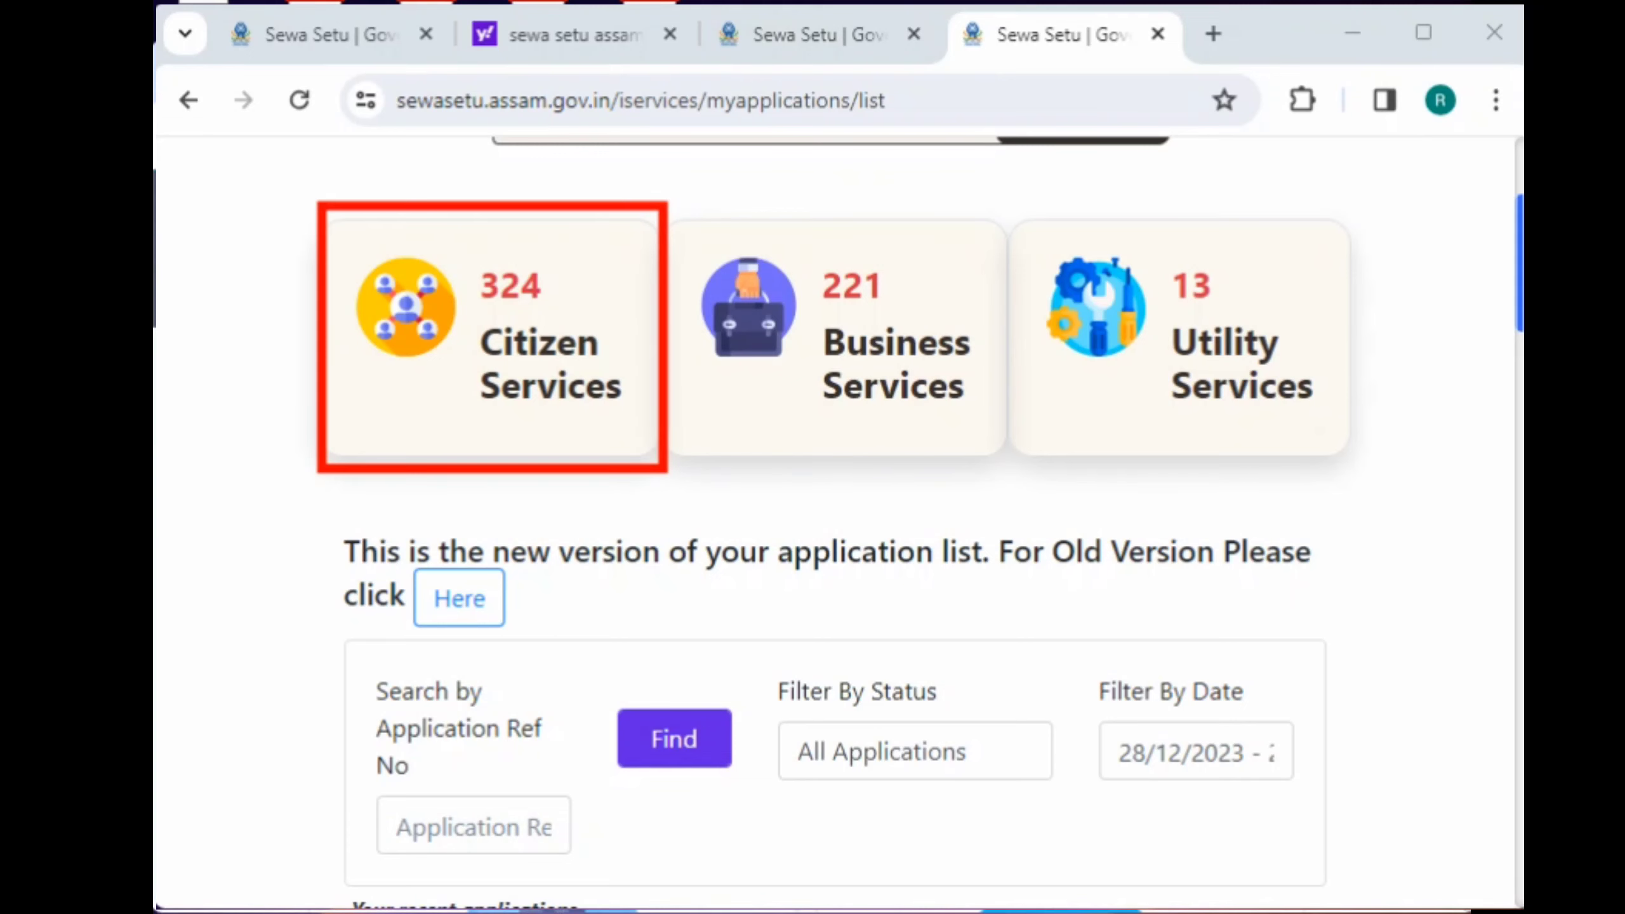
pyautogui.press('Escape')
pyautogui.click(481, 301)
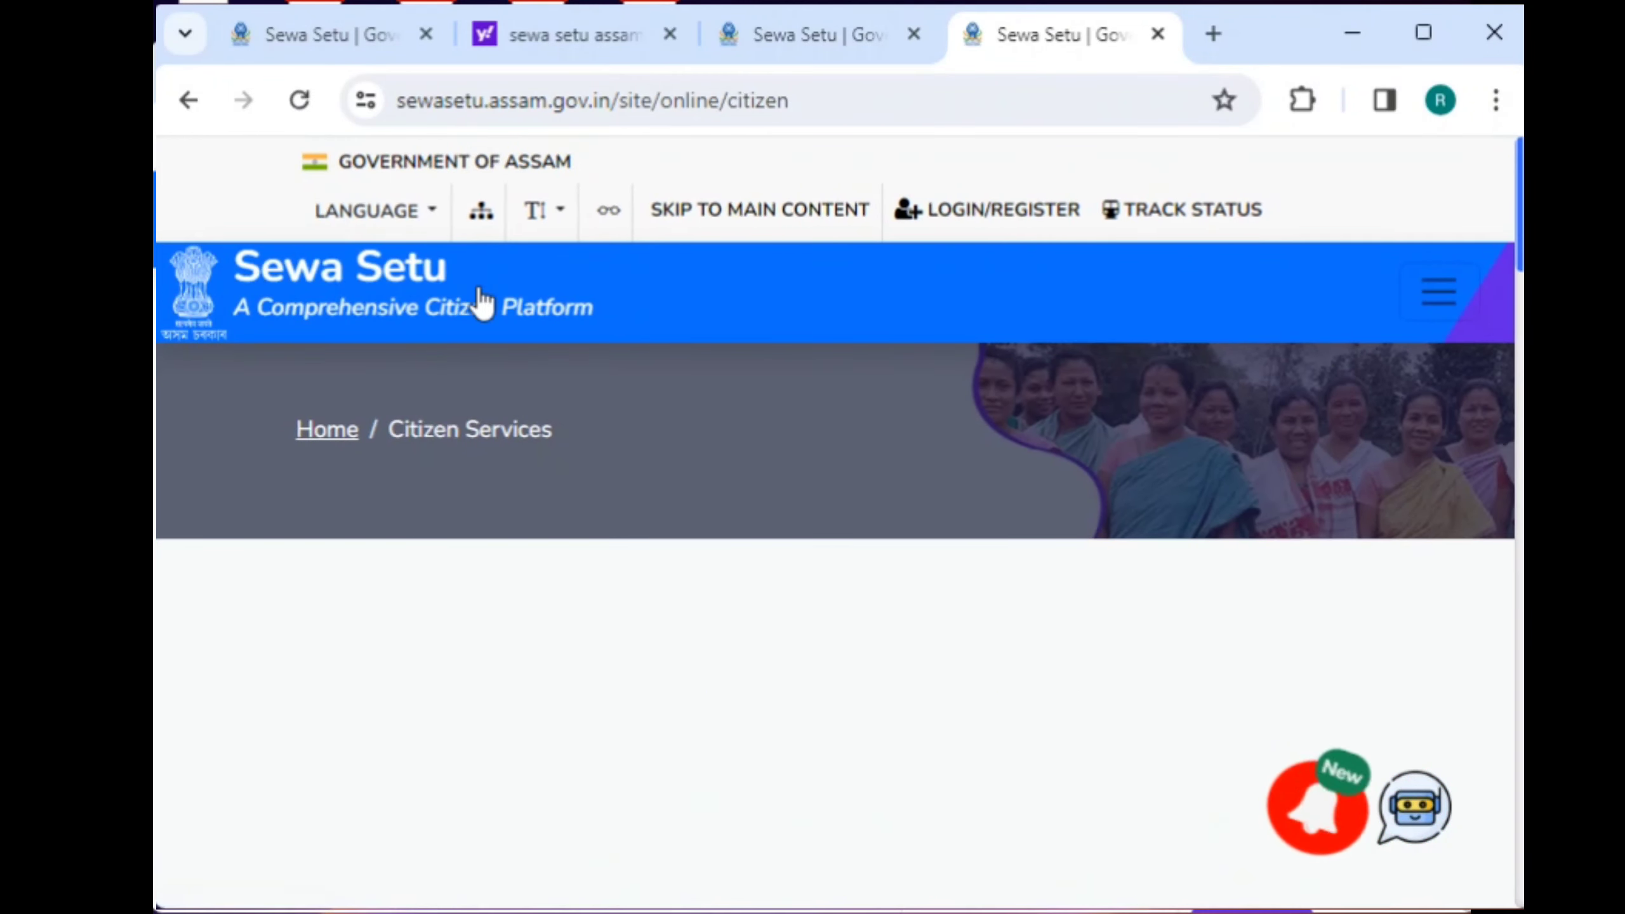
# Search the services table for 'incom' and proceed to Issuance of Income Certificate
pyautogui.scroll(-8, 481, 300)
pyautogui.scroll(-10, 482, 301)
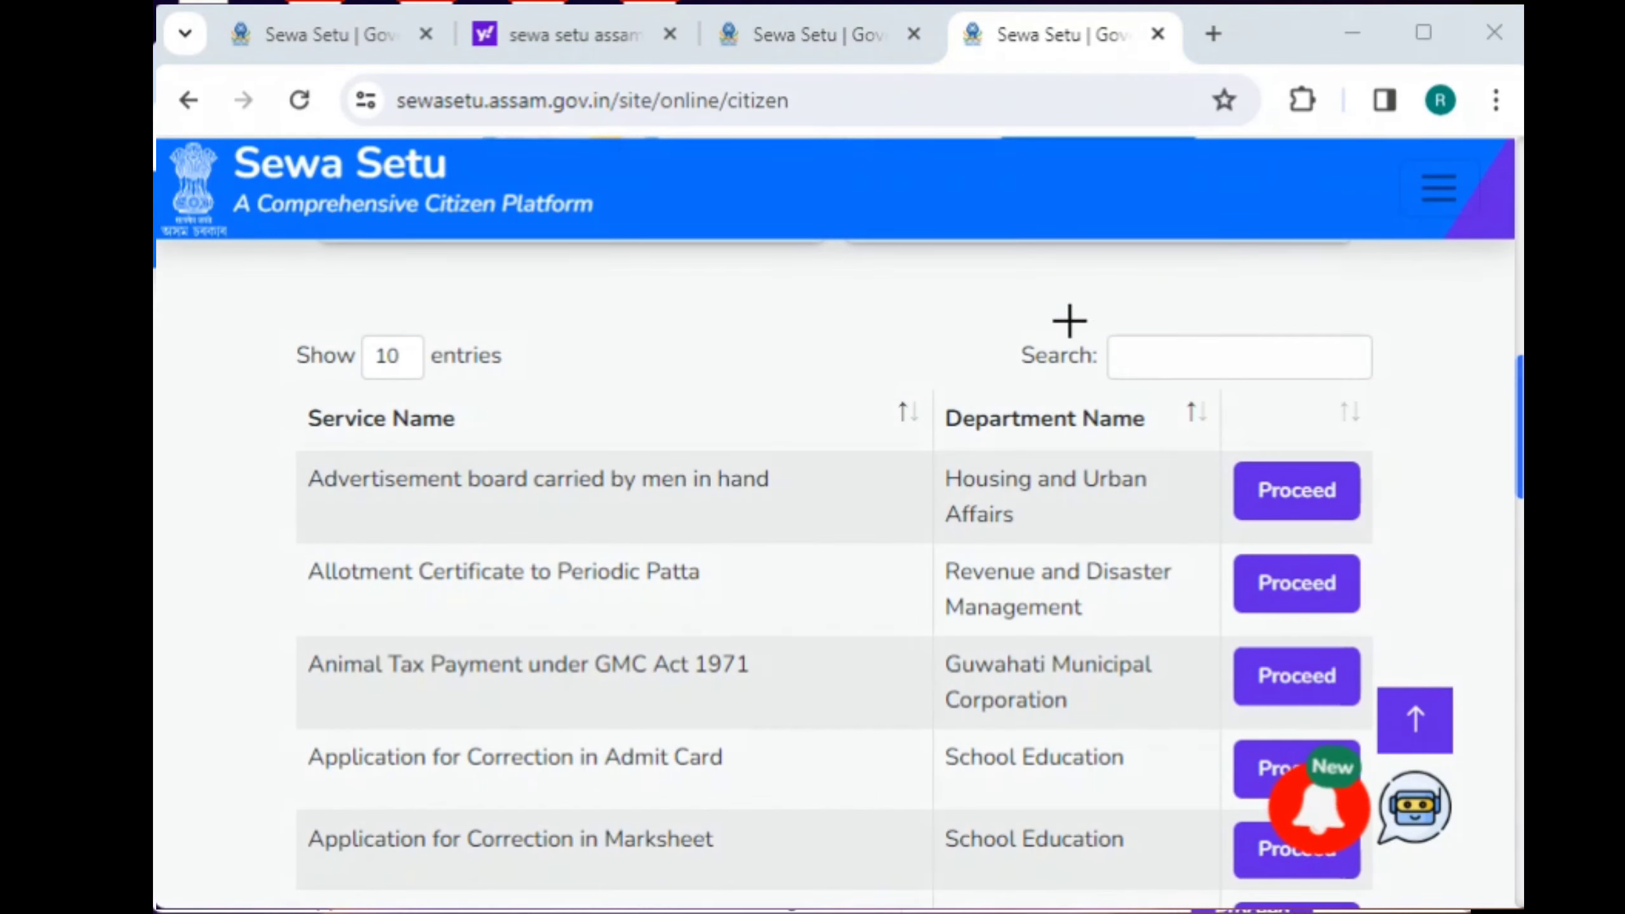
pyautogui.moveTo(1088, 315); pyautogui.dragTo(1390, 395)
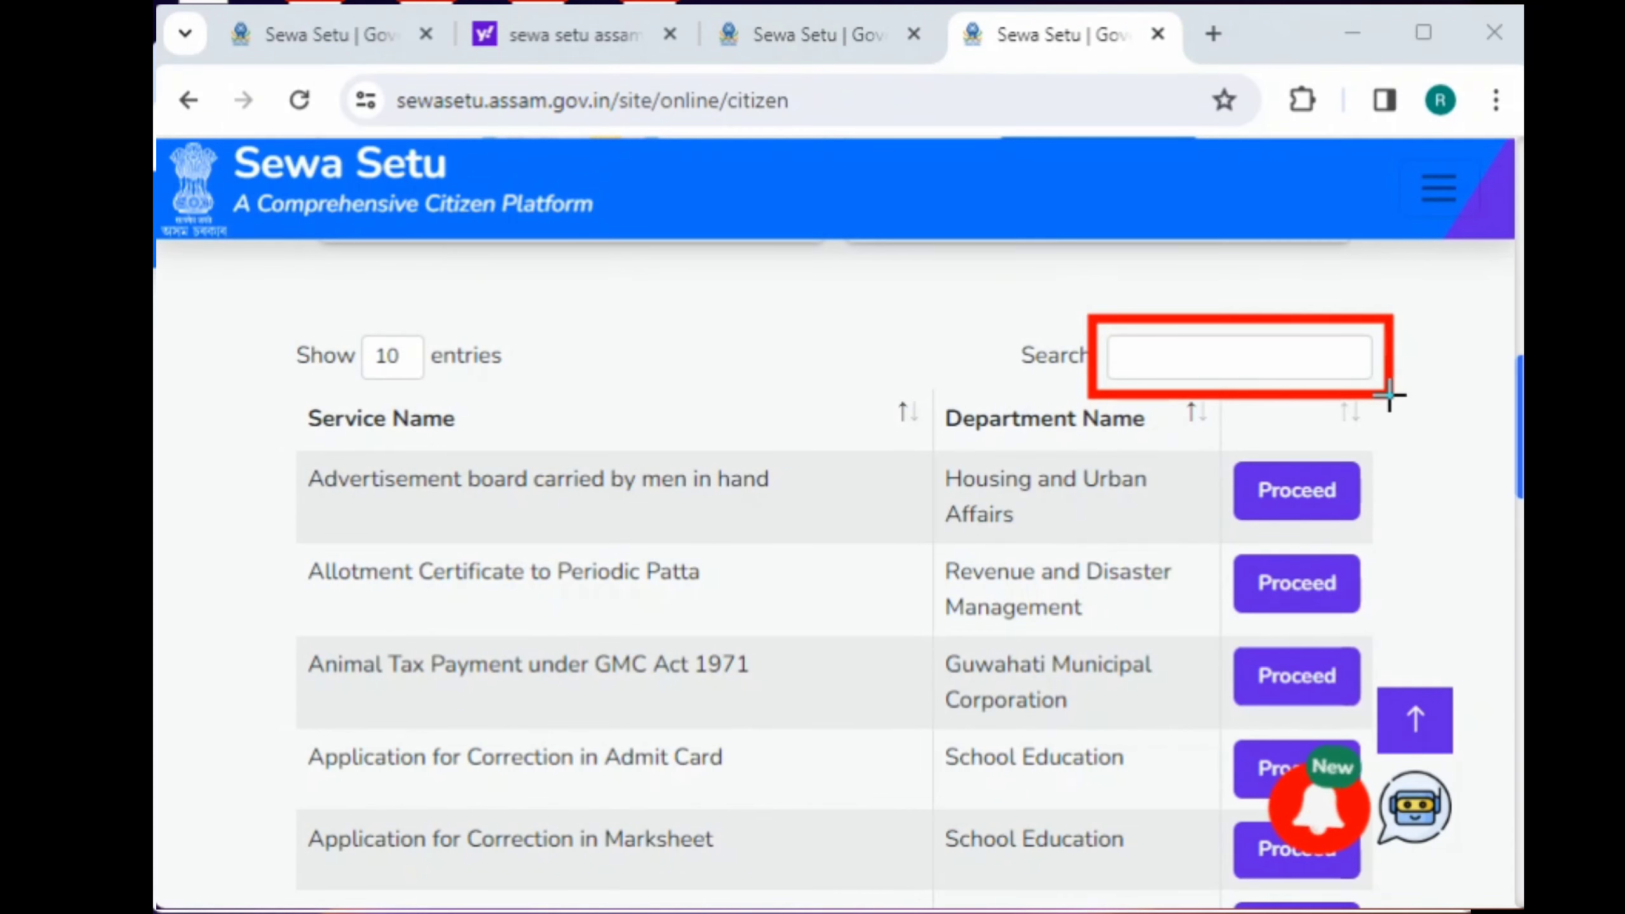
pyautogui.press('Escape')
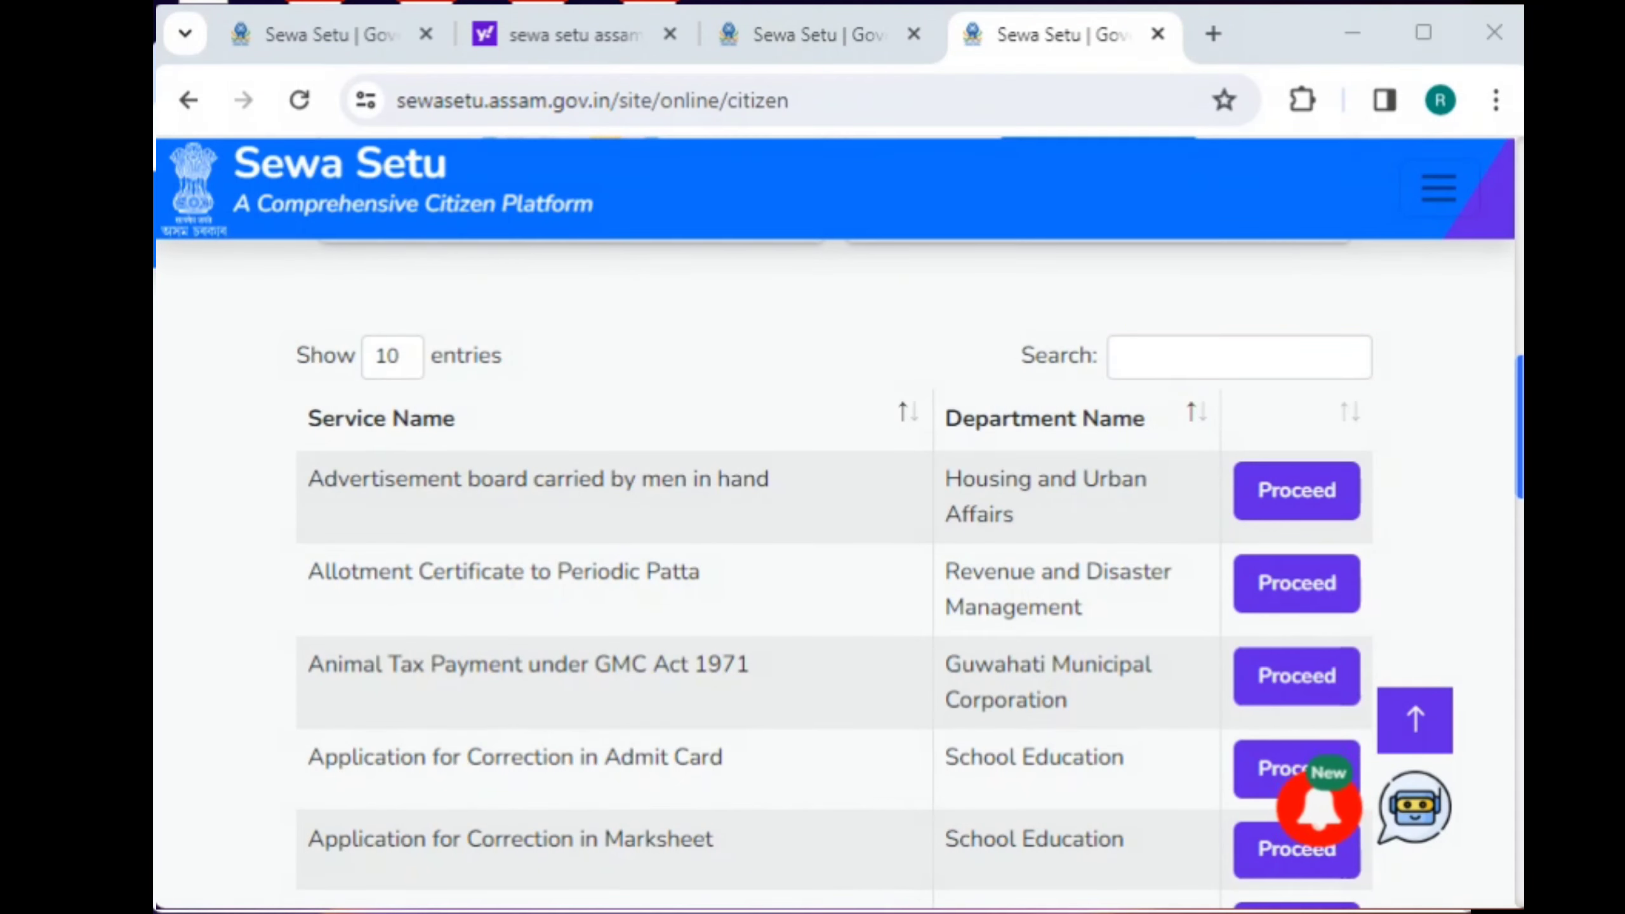
pyautogui.click(1185, 370)
pyautogui.write('i')
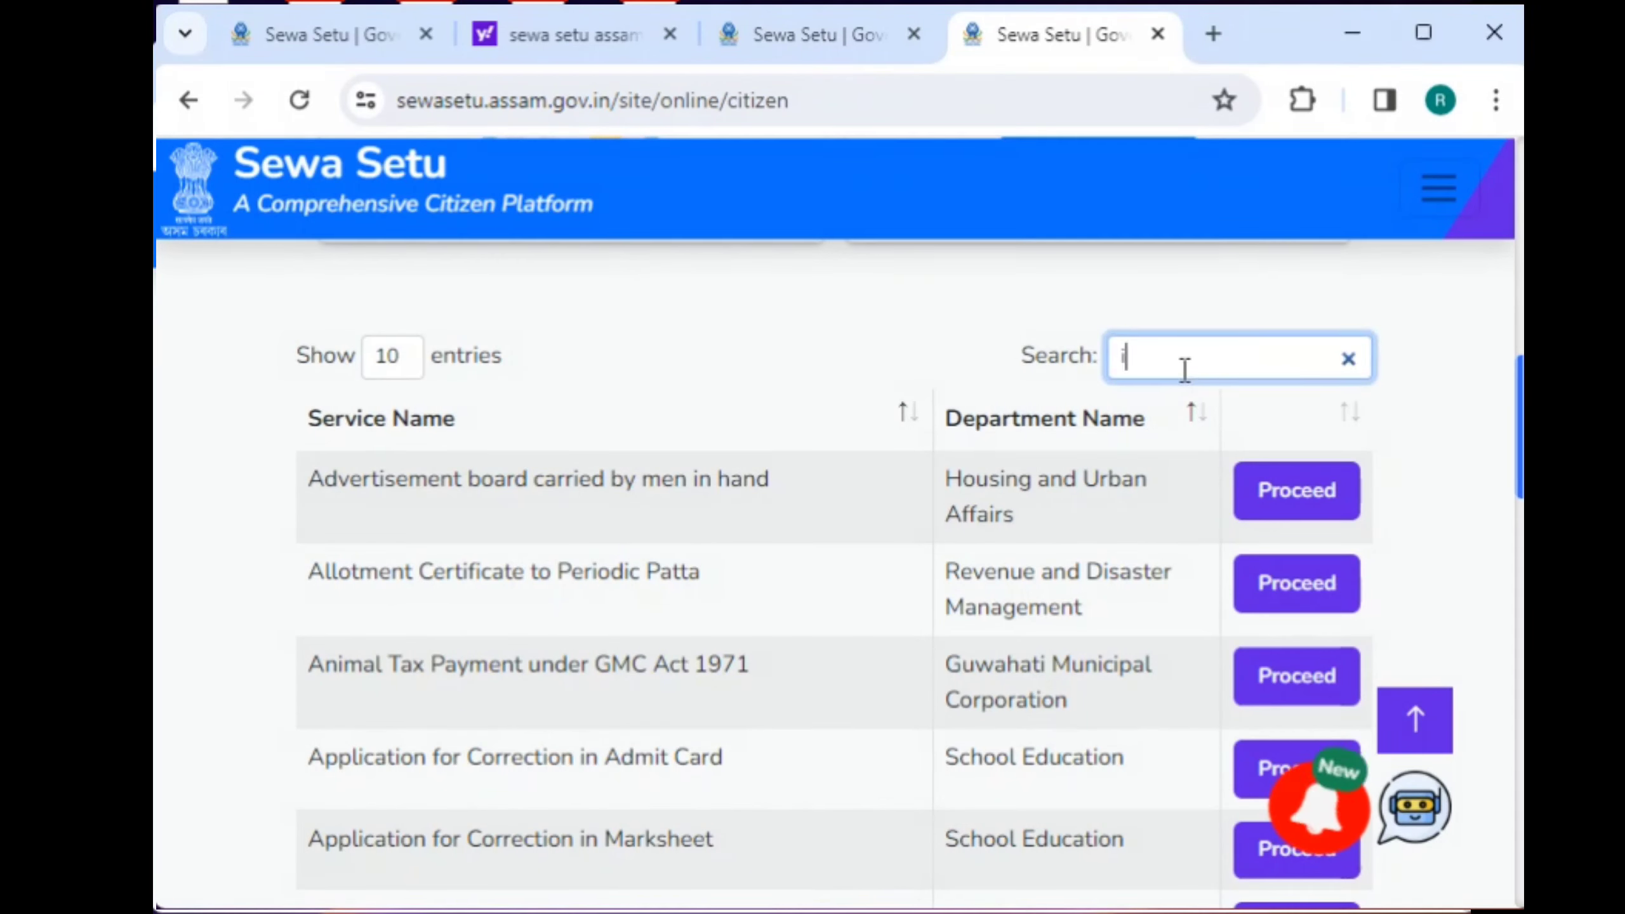
pyautogui.write('nco')
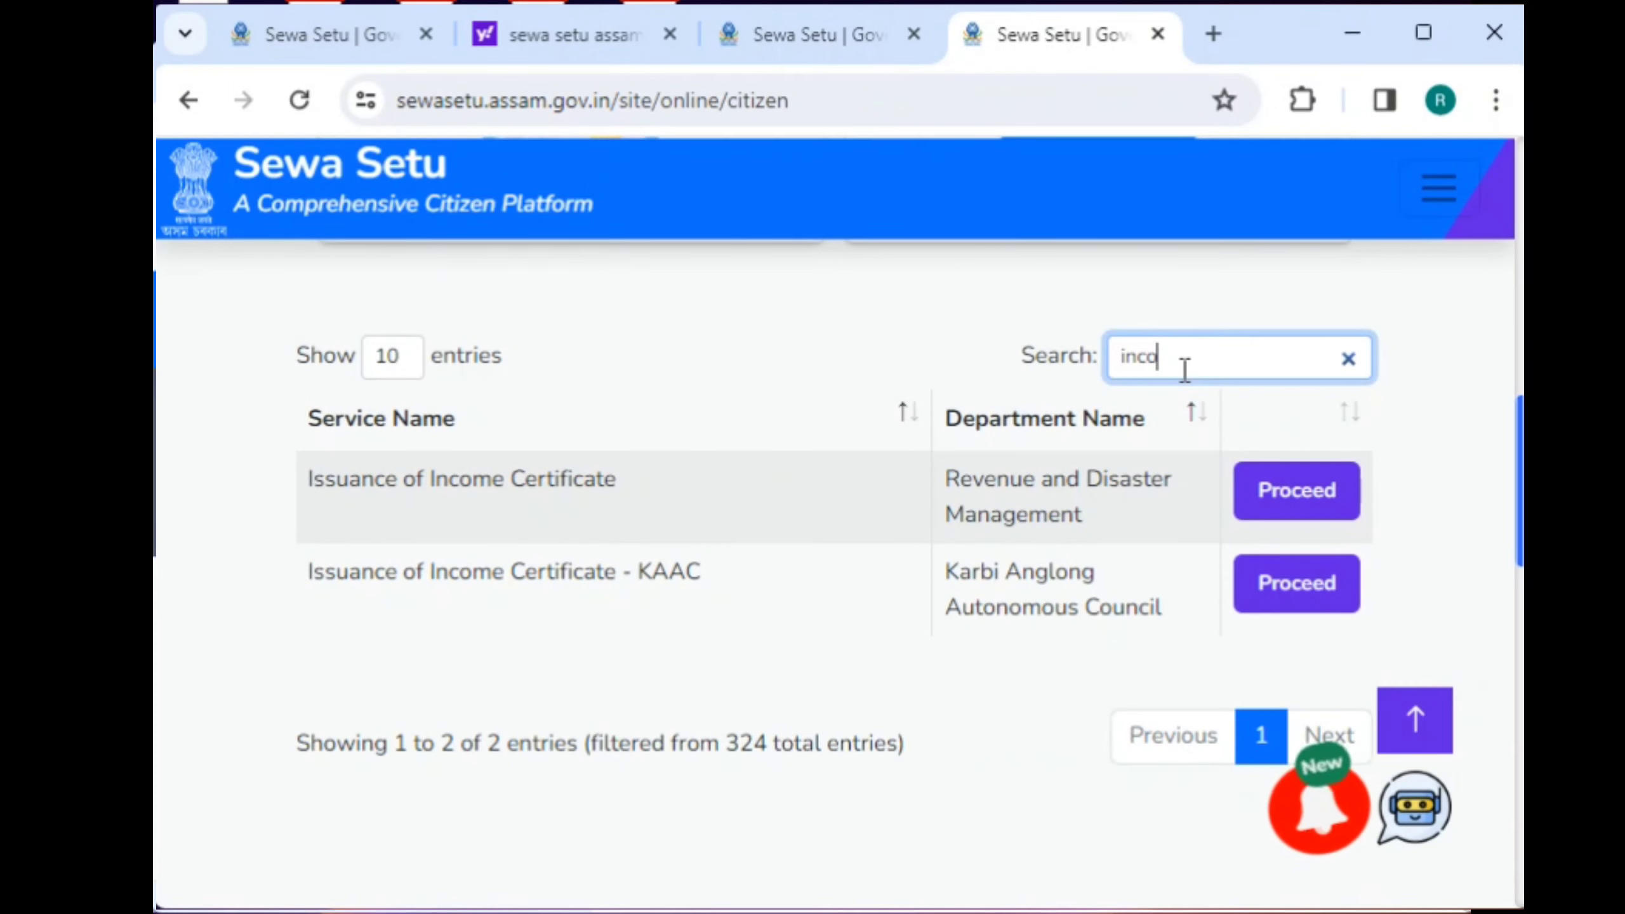
pyautogui.write('me')
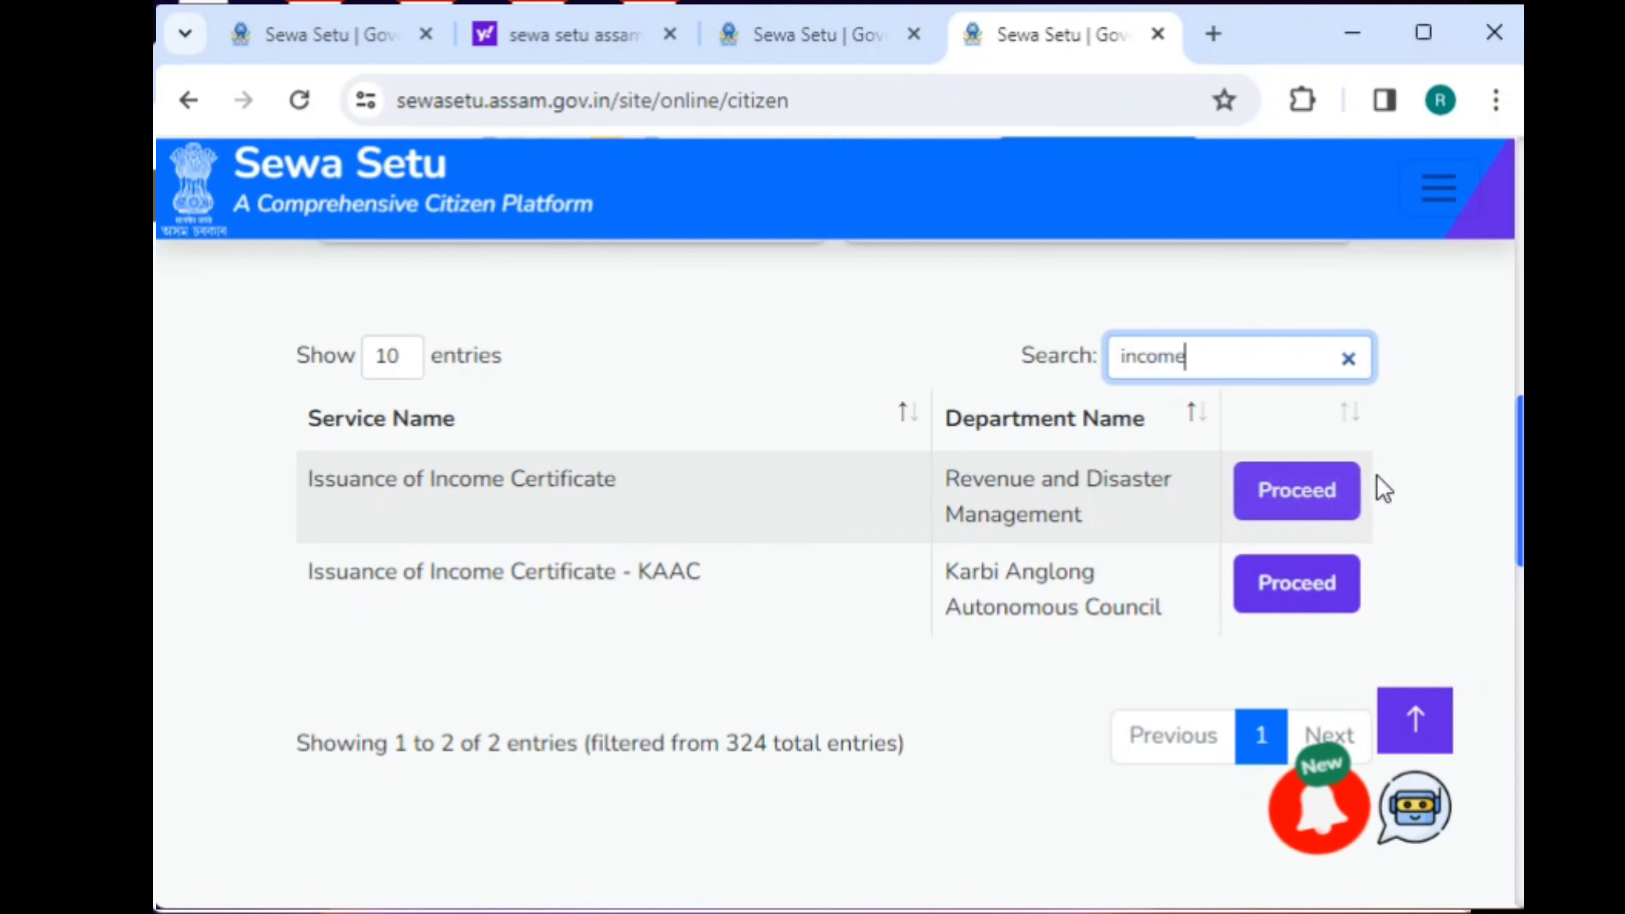
pyautogui.click(1283, 520)
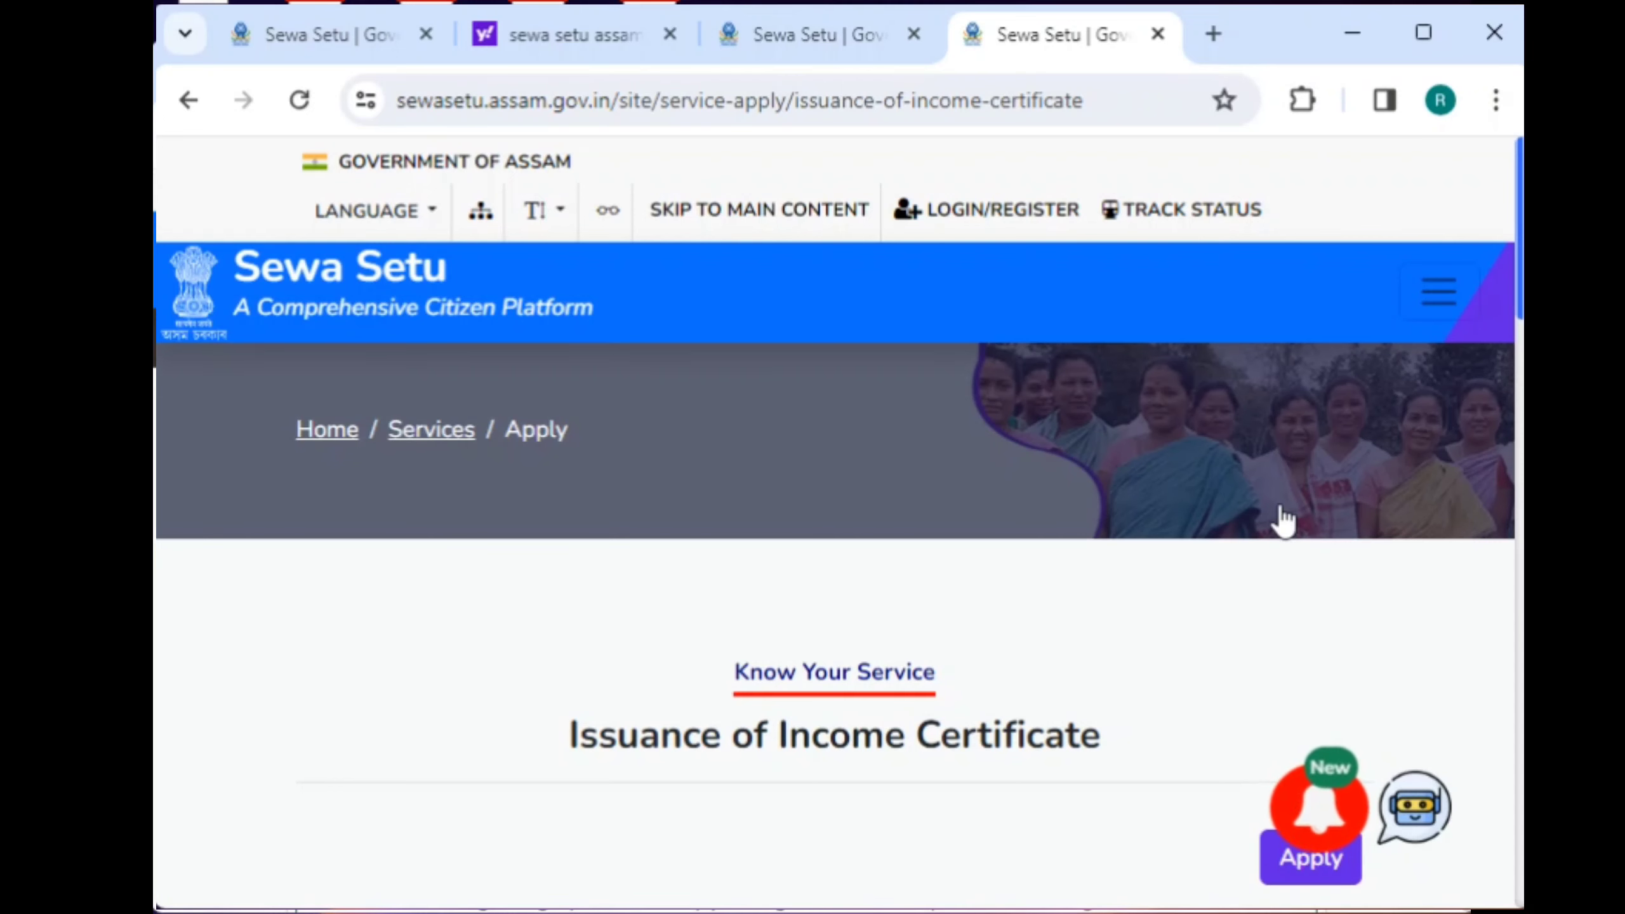
# Apply from the Issuance of Income Certificate service page
pyautogui.scroll(-5, 1283, 520)
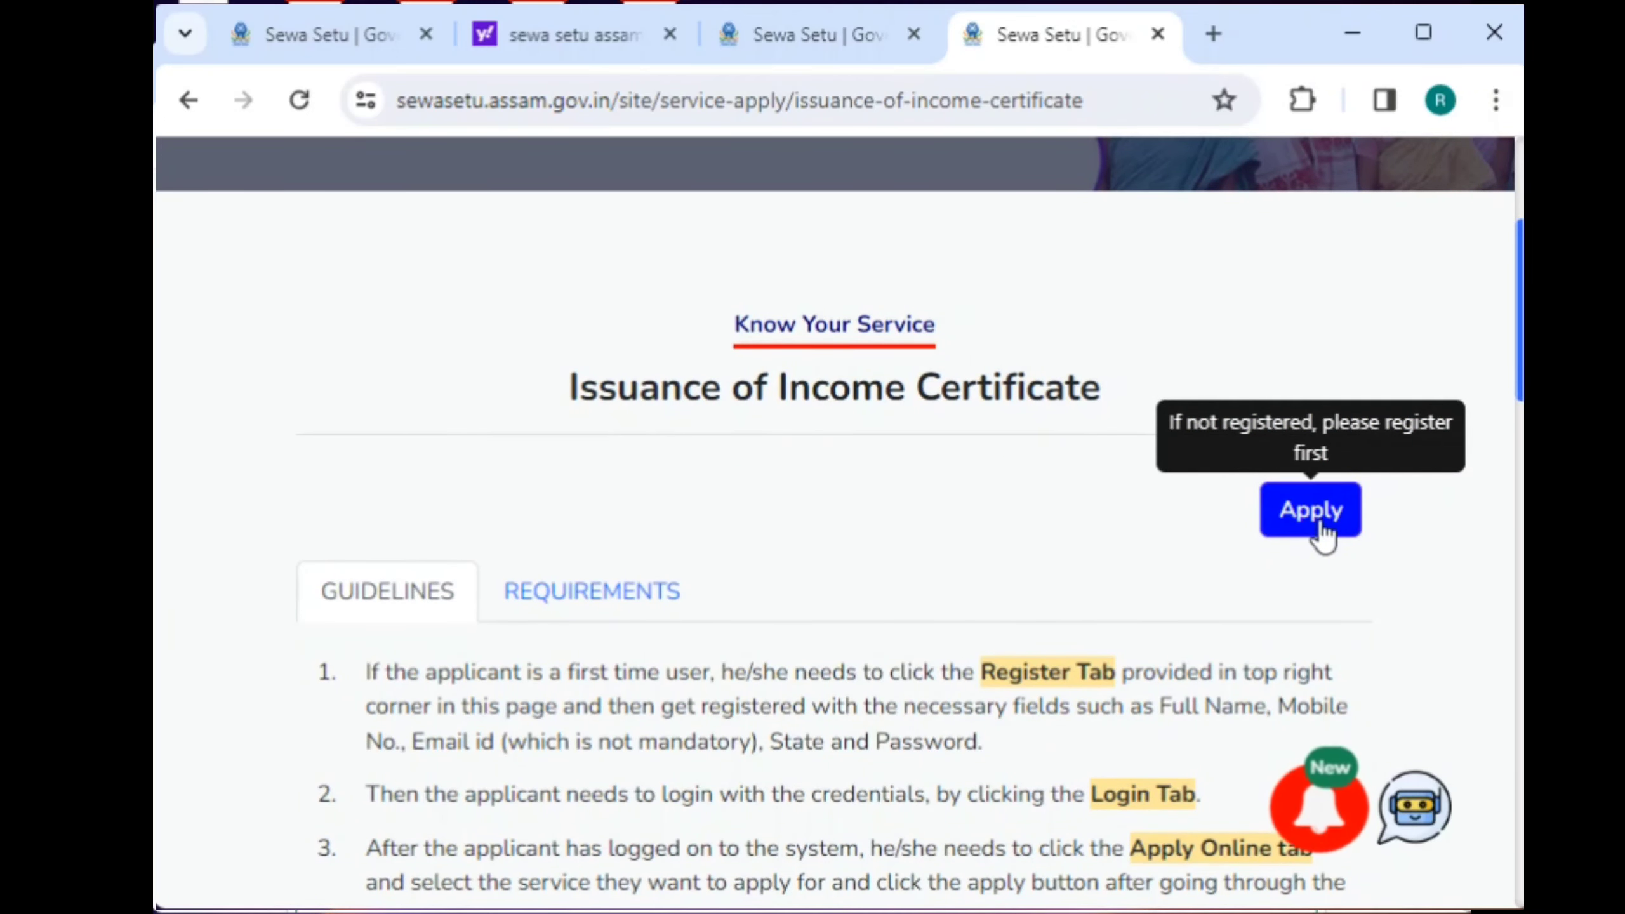
pyautogui.click(1324, 532)
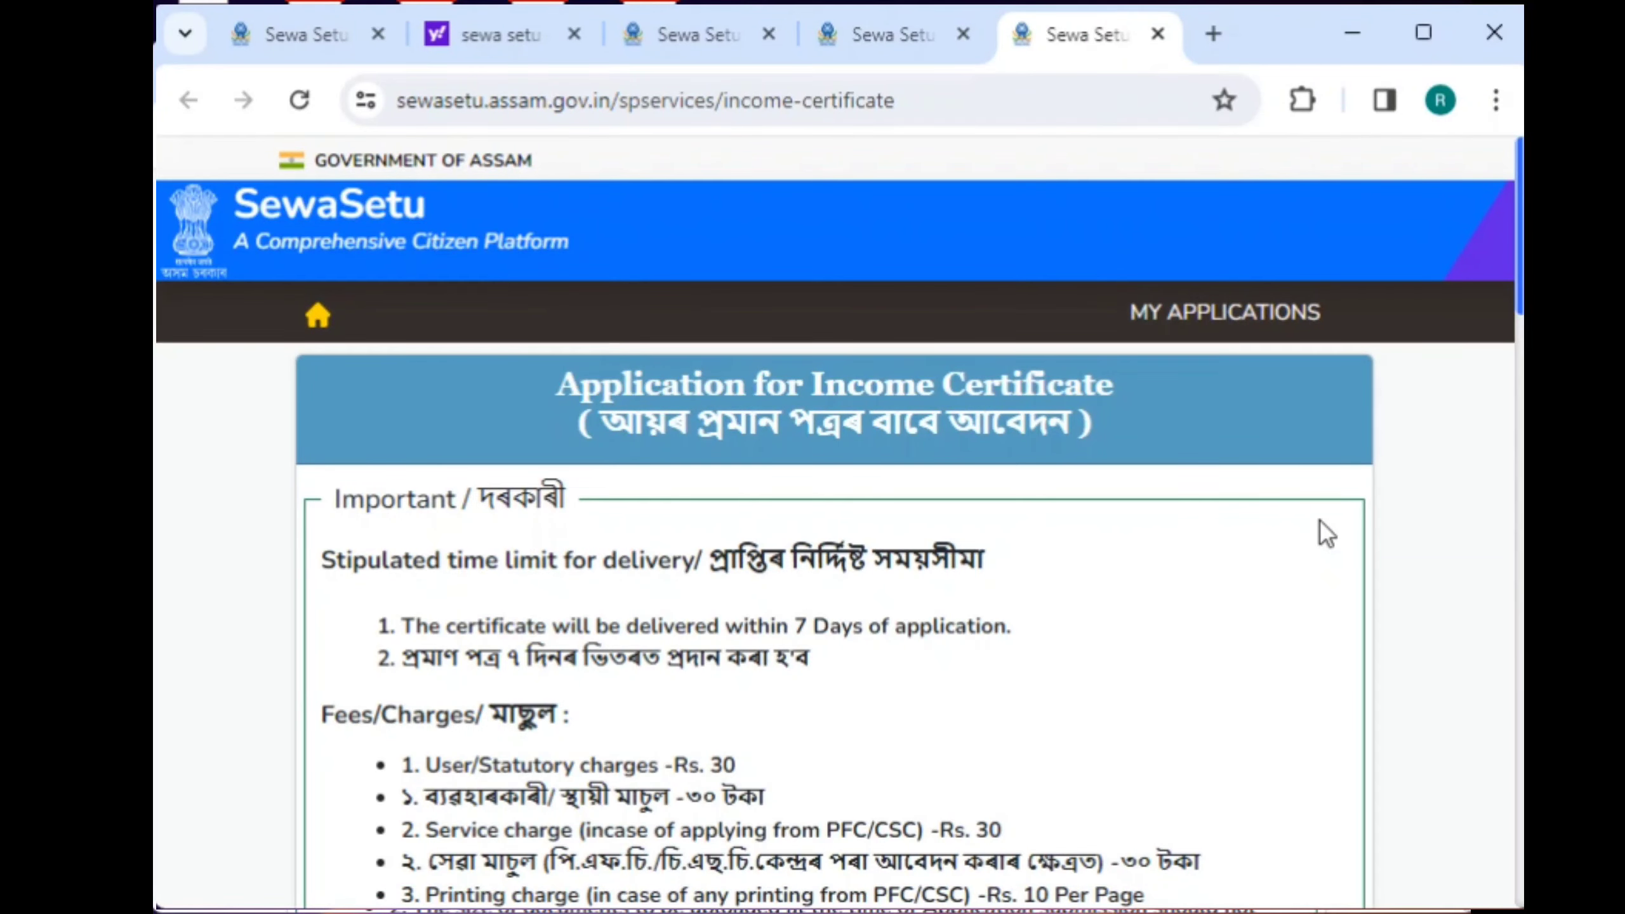
pyautogui.scroll(-3, 1324, 533)
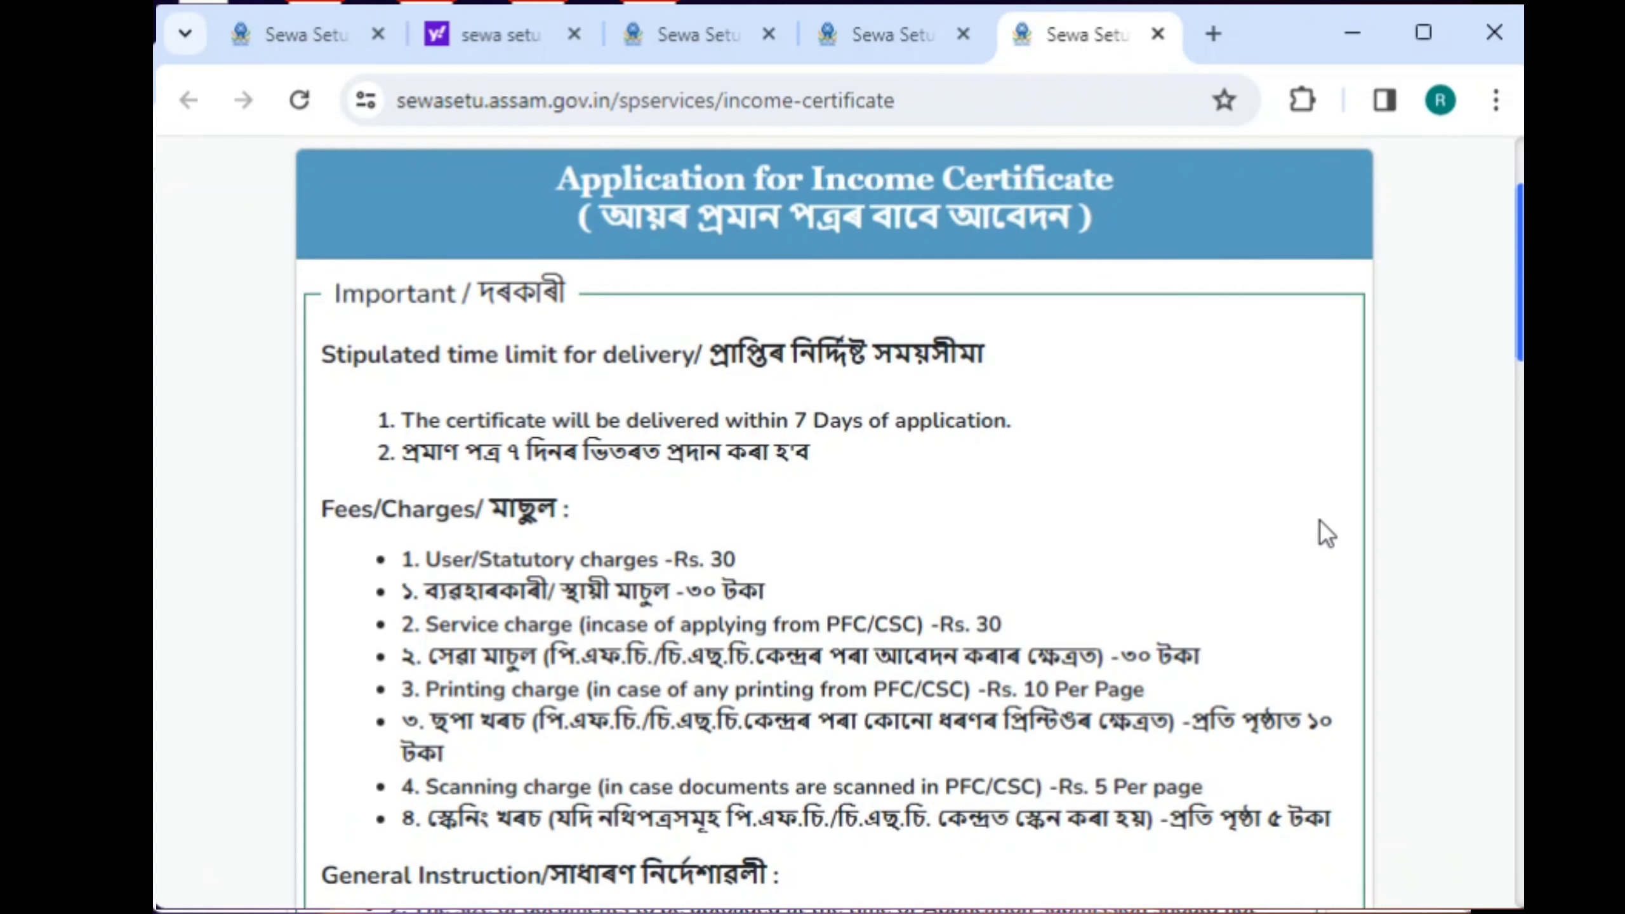
pyautogui.scroll(-1, 1324, 533)
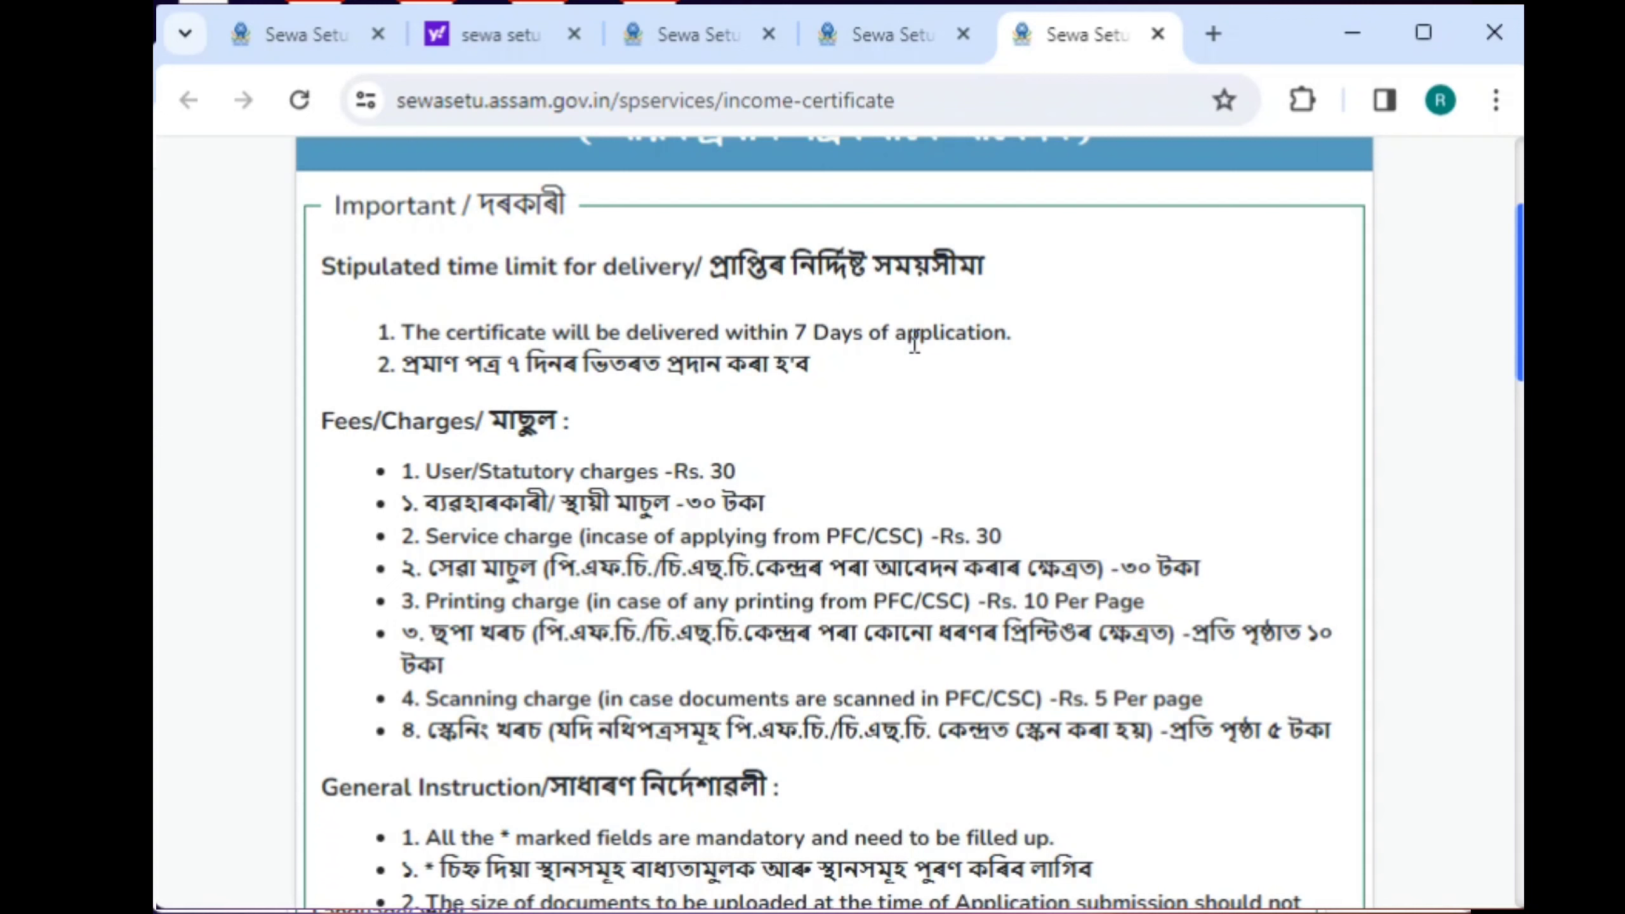
pyautogui.scroll(-3, 915, 342)
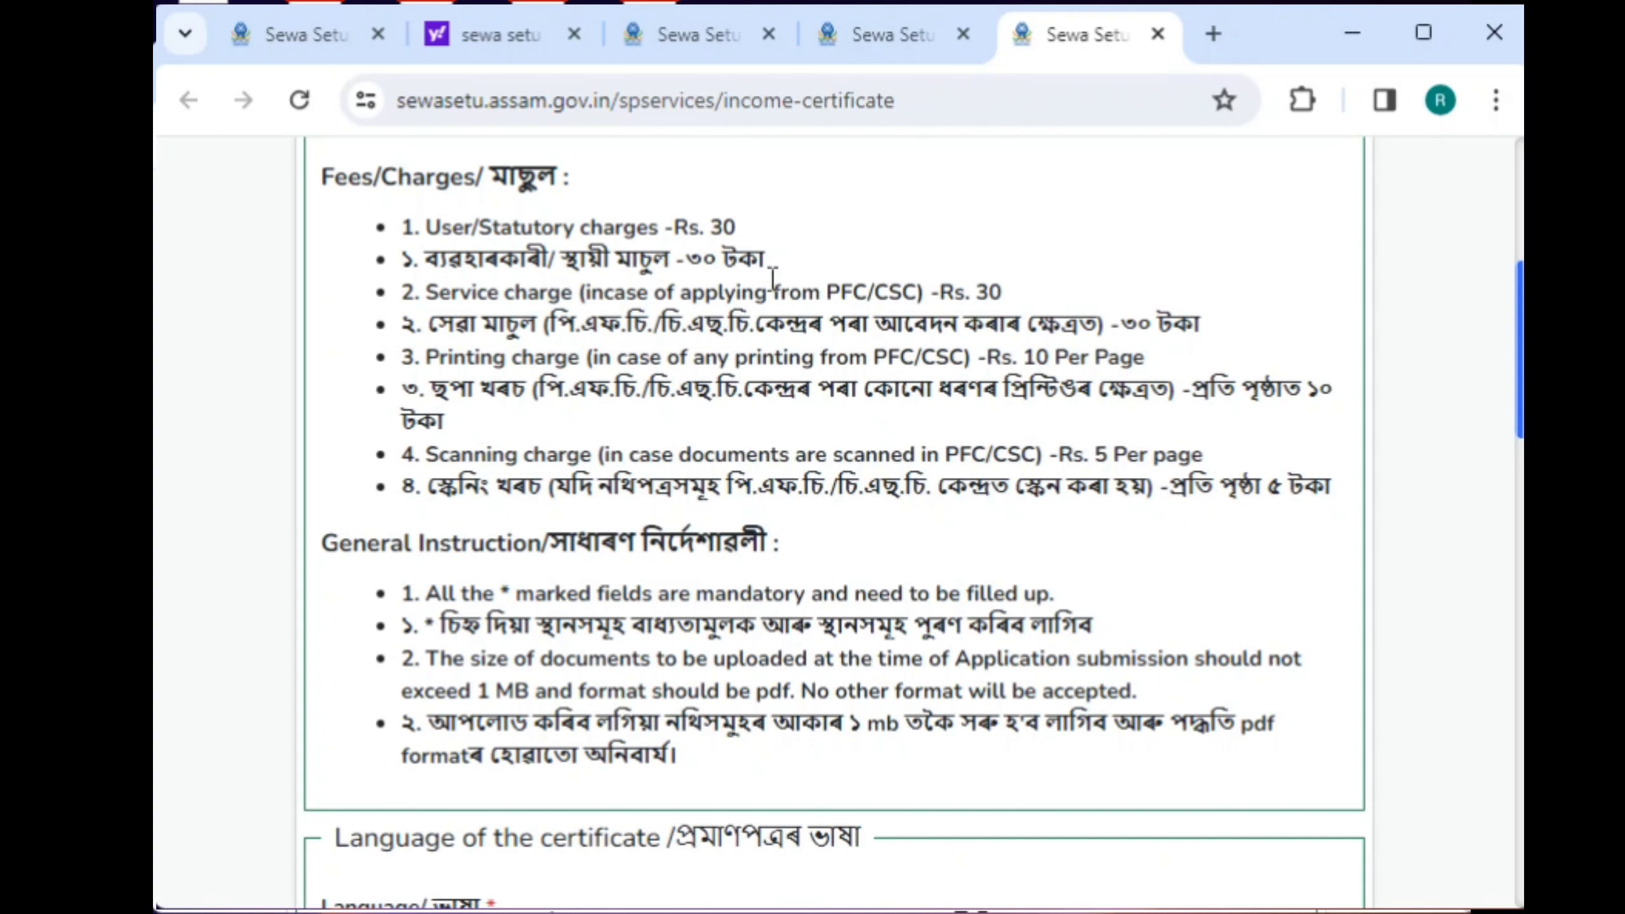
pyautogui.scroll(-2, 749, 368)
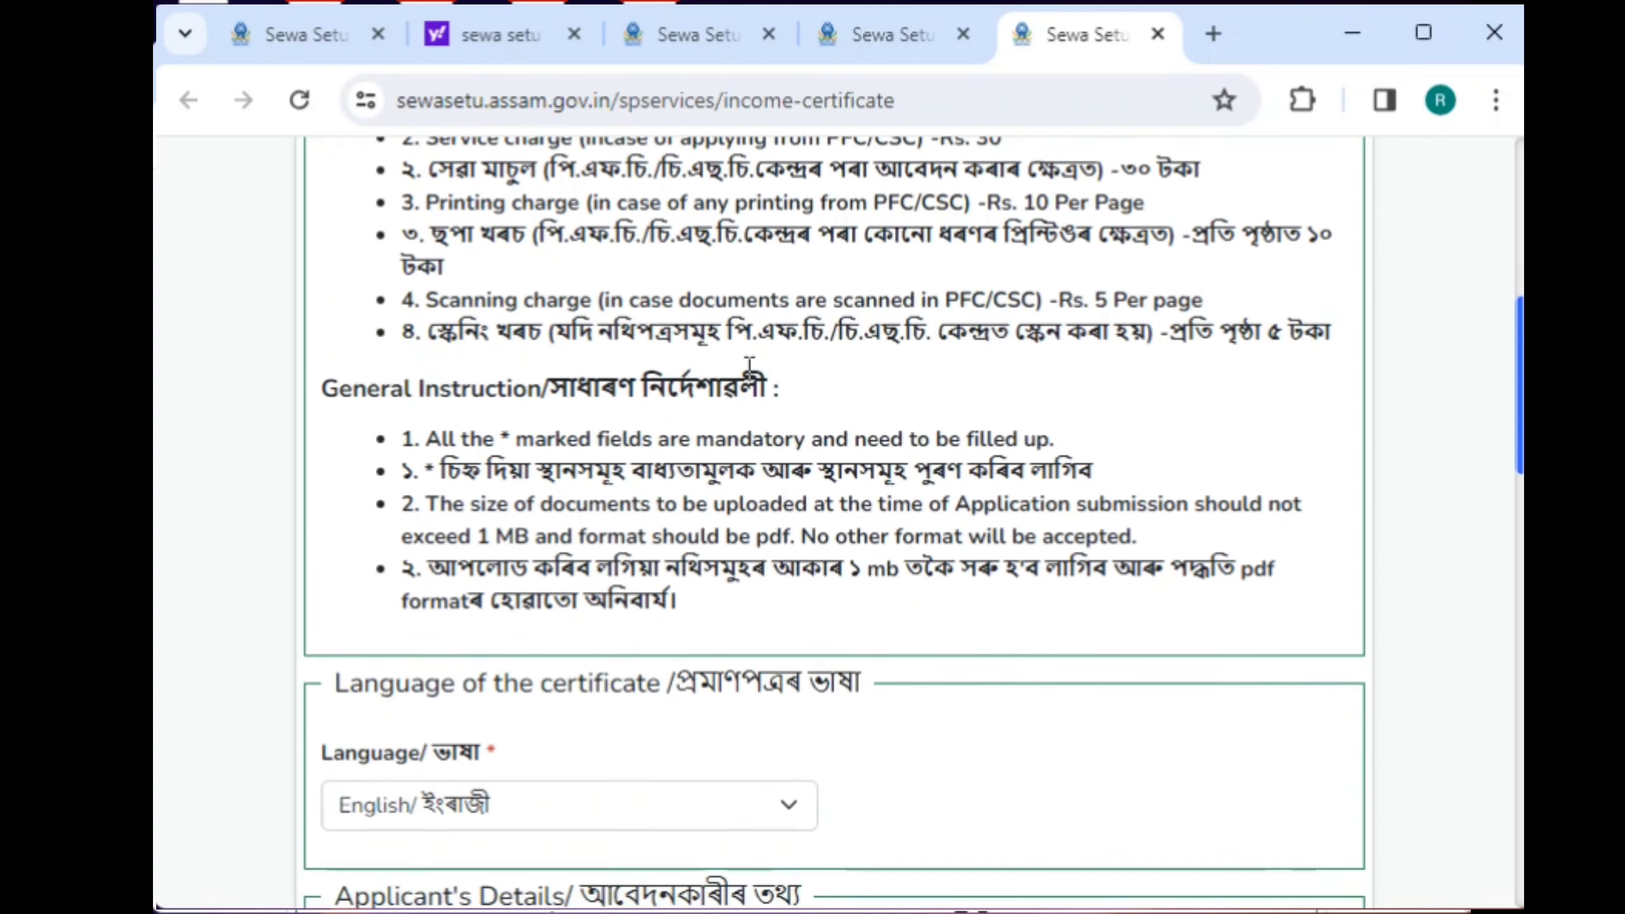
pyautogui.scroll(-7, 754, 384)
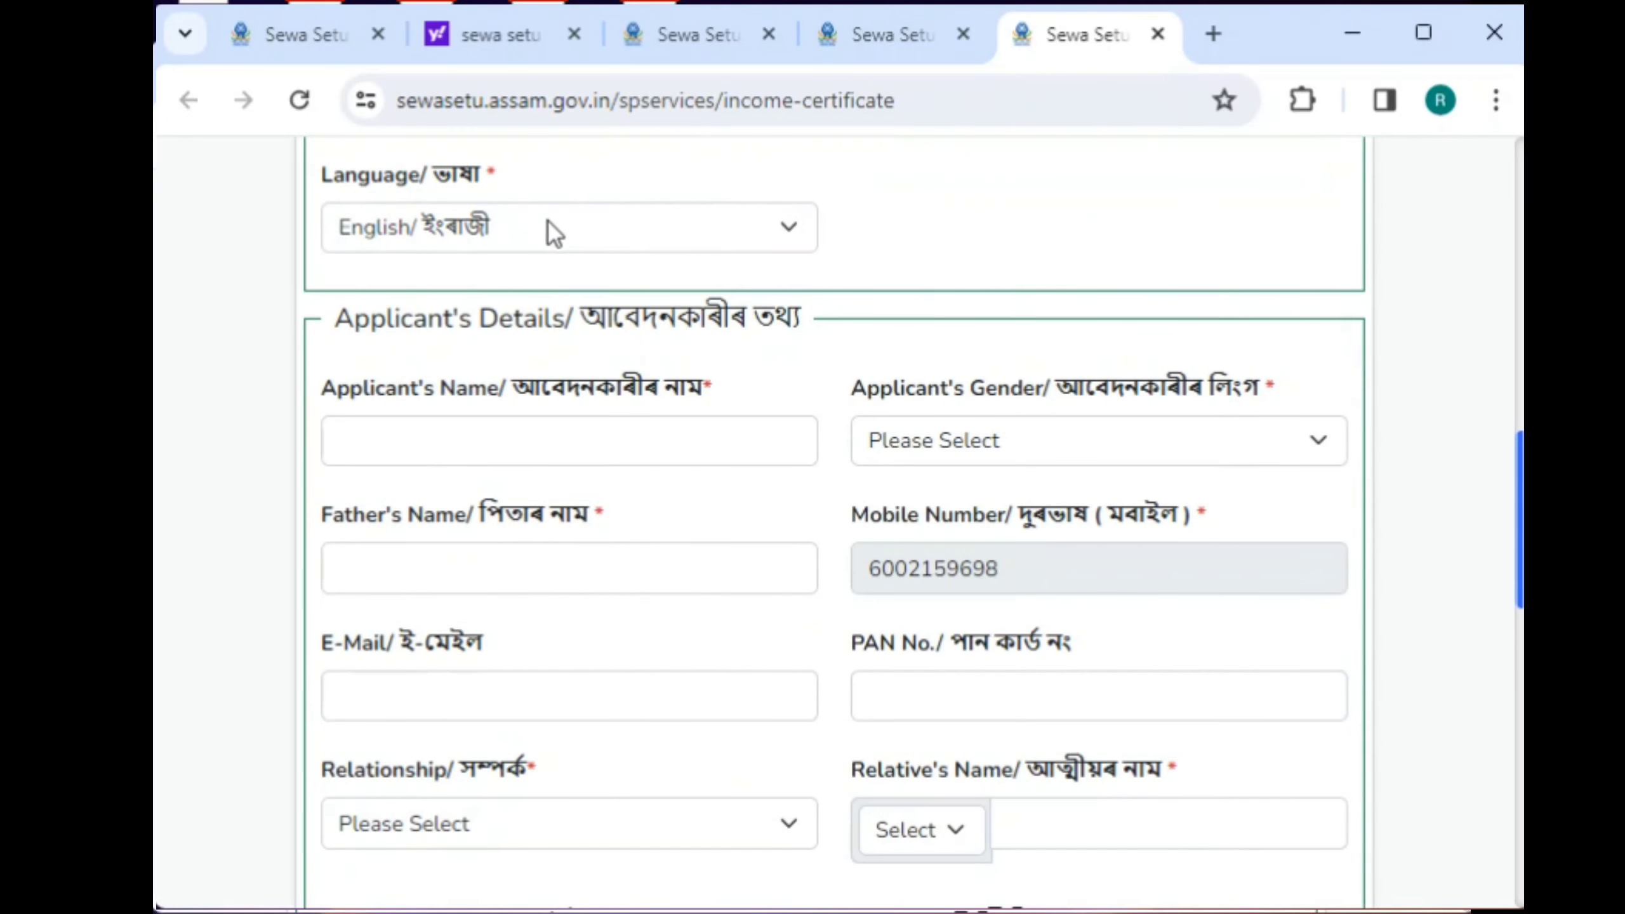
# Keep English as certificate language, fill the saved applicant and father's names, gender Male
pyautogui.click(676, 234)
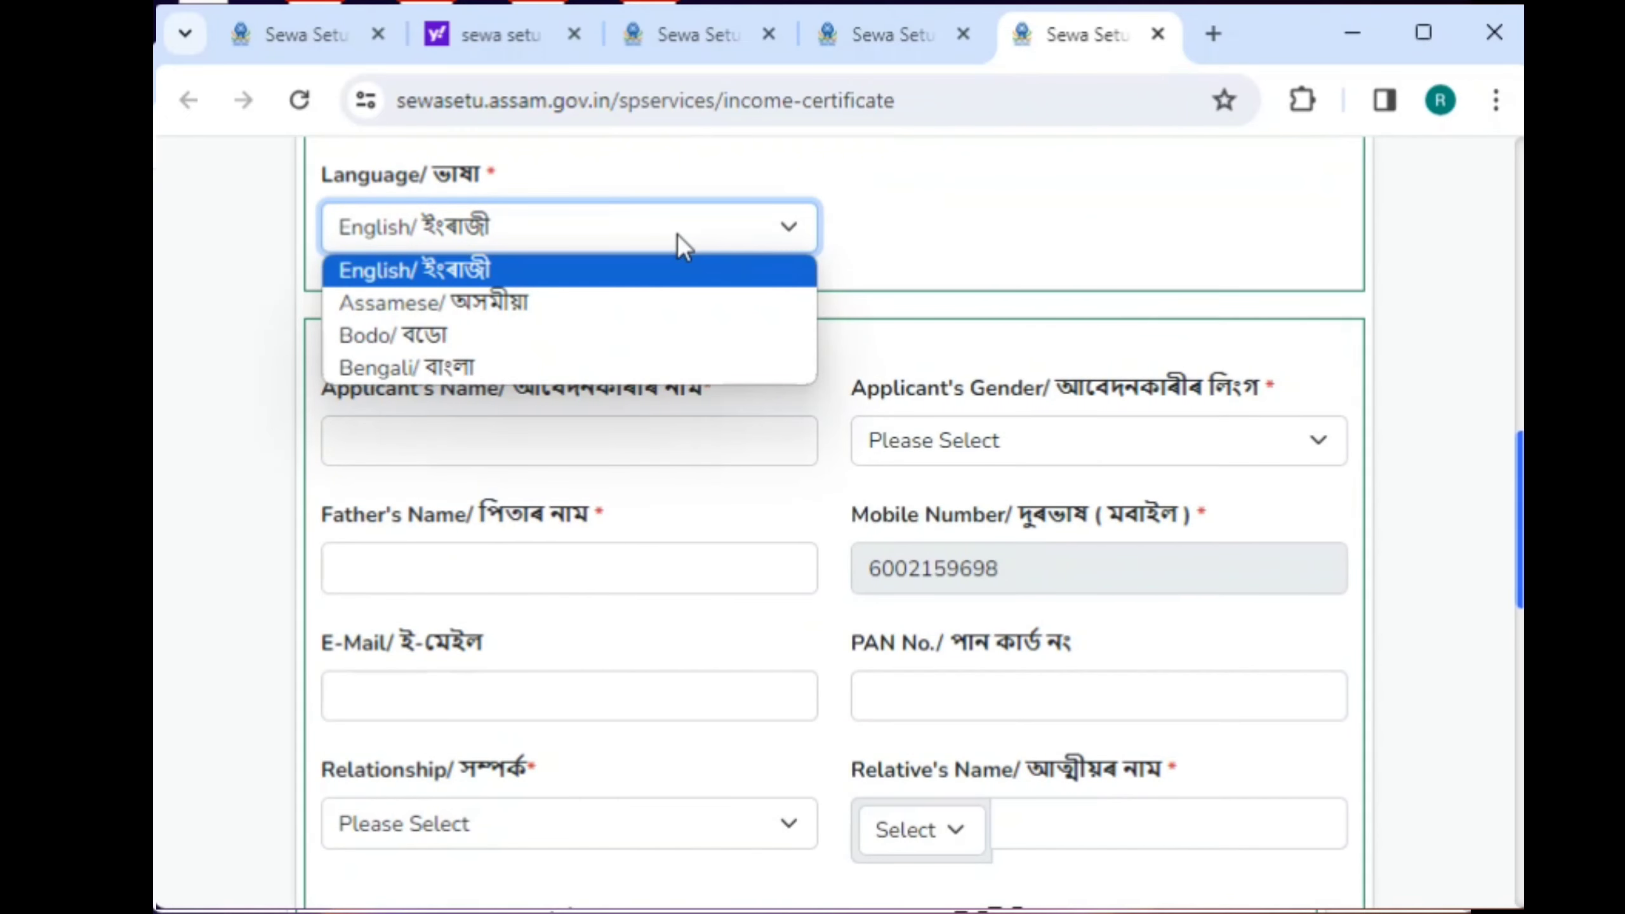
pyautogui.click(626, 282)
pyautogui.click(472, 454)
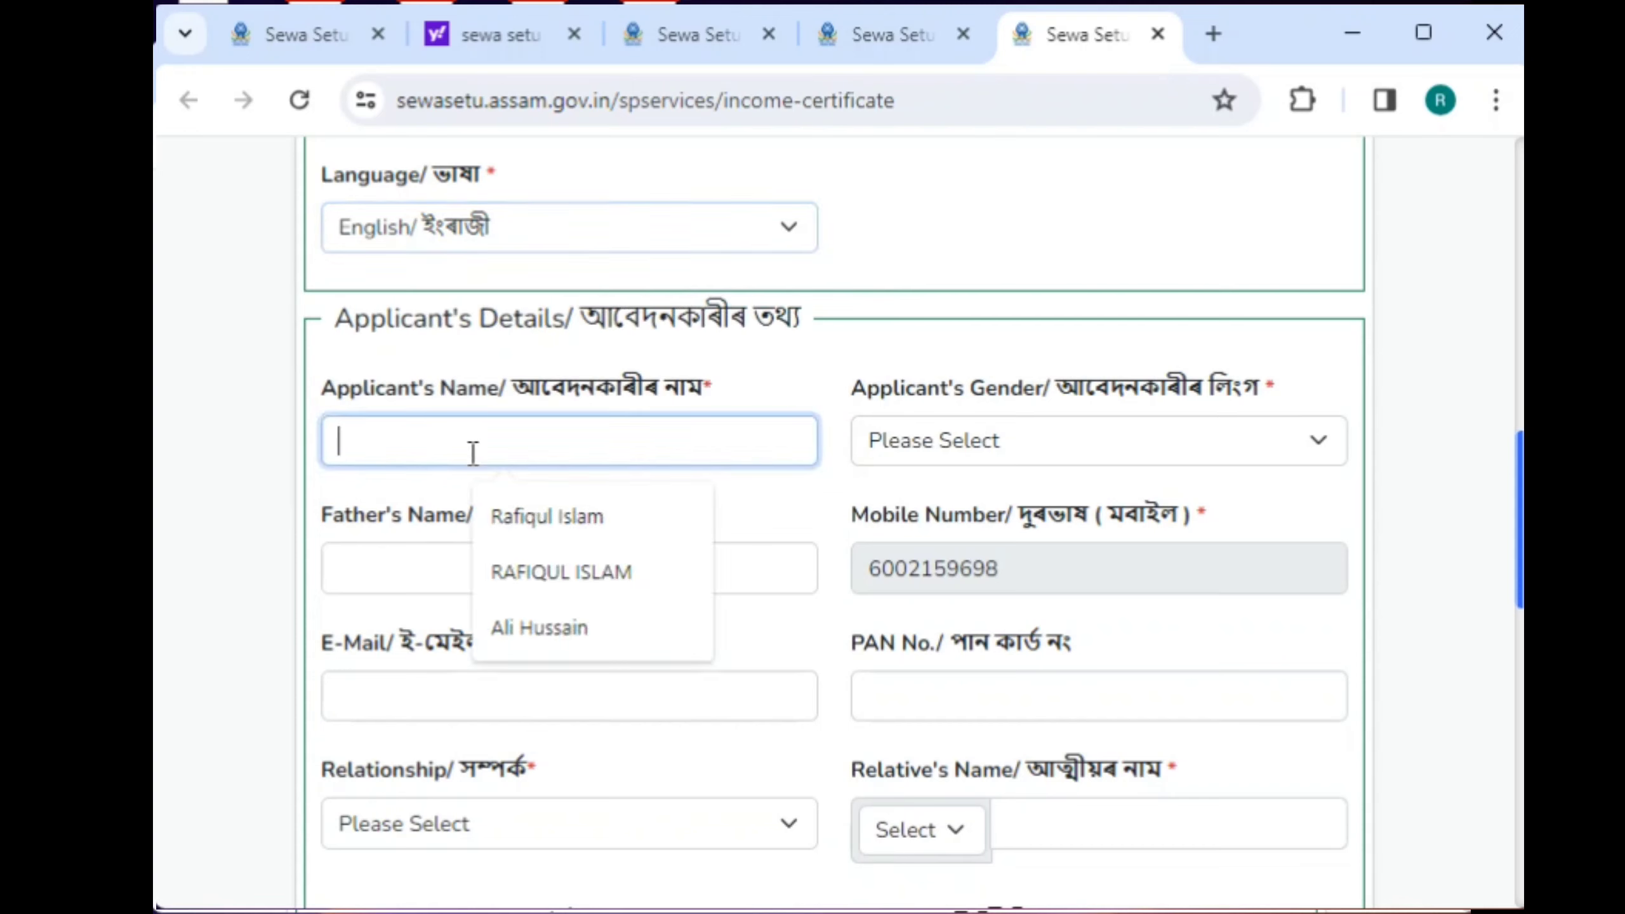
pyautogui.click(526, 541)
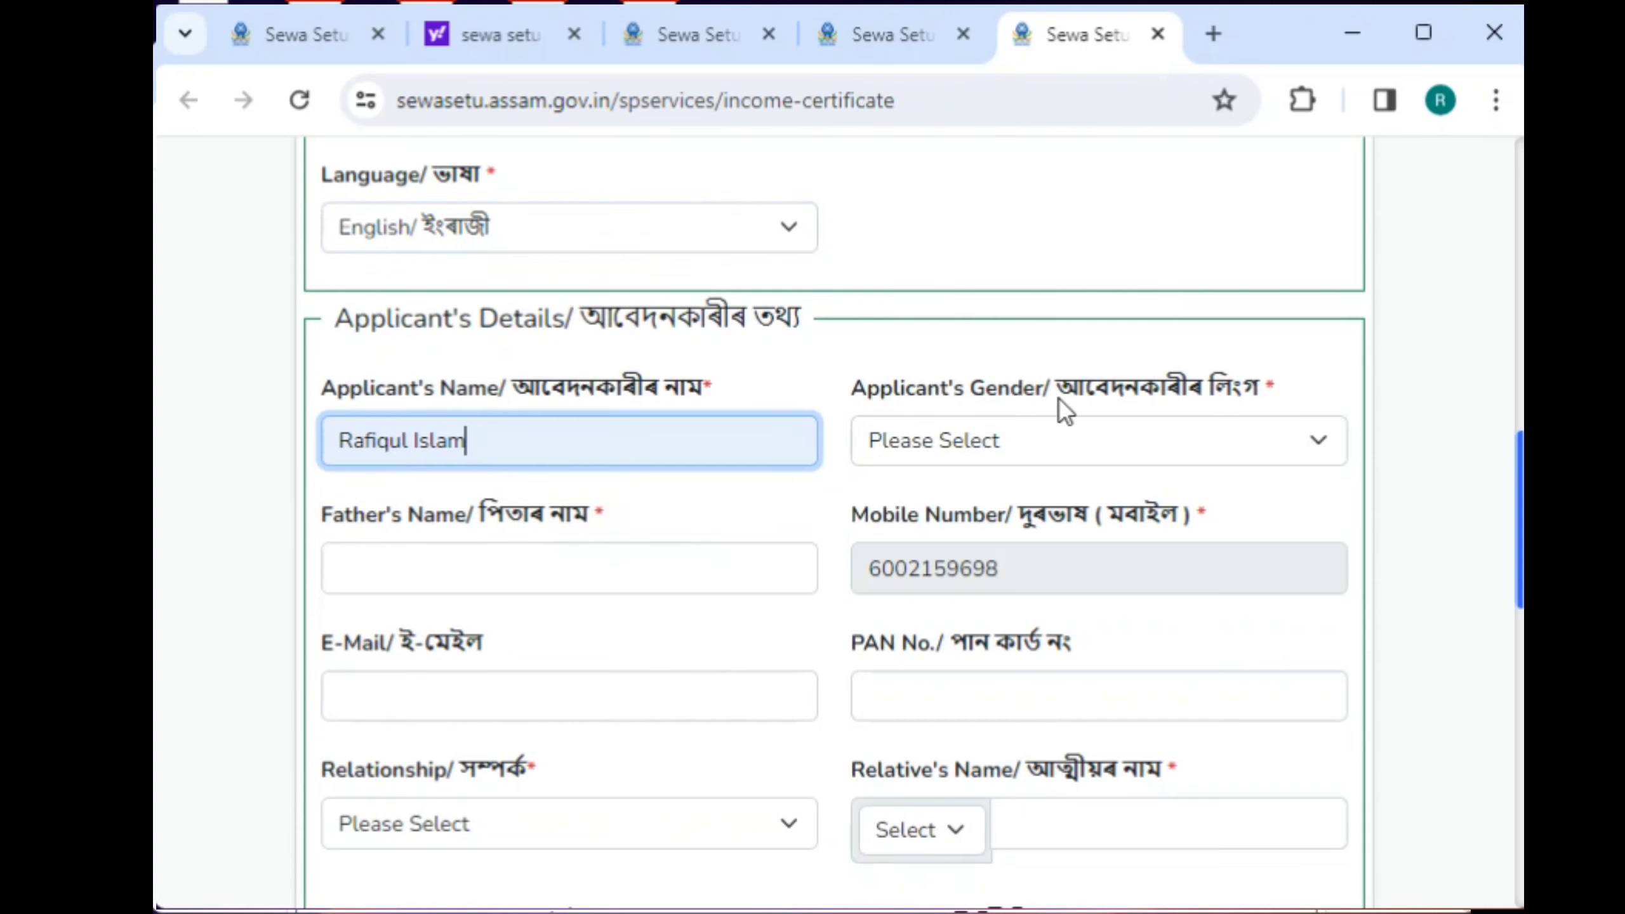
pyautogui.click(1042, 439)
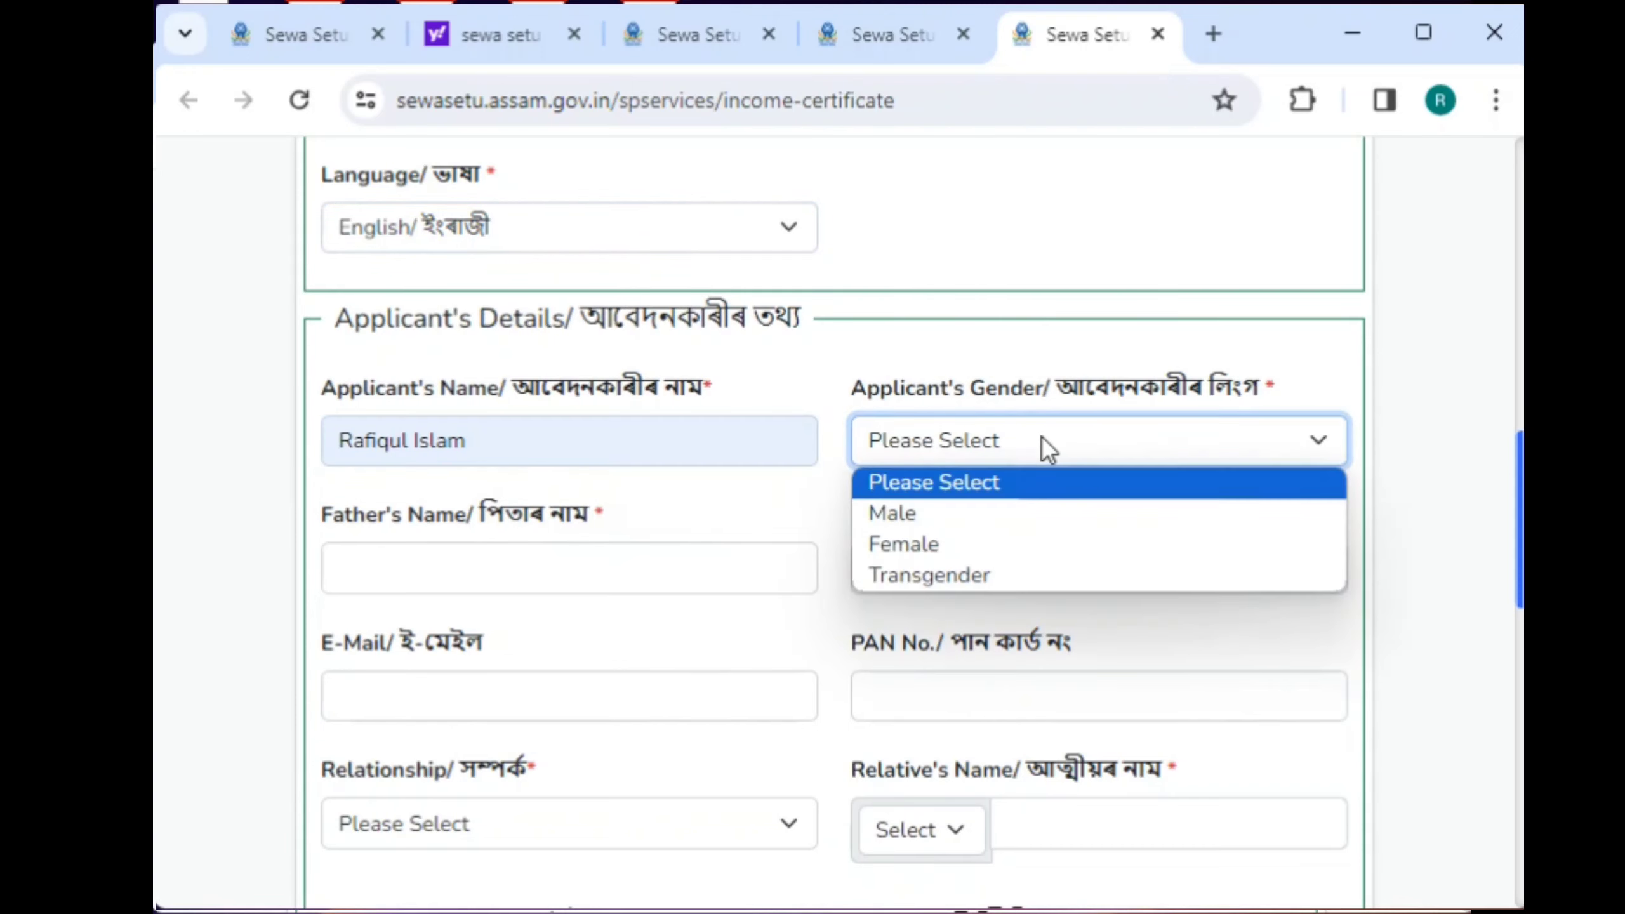
pyautogui.click(962, 518)
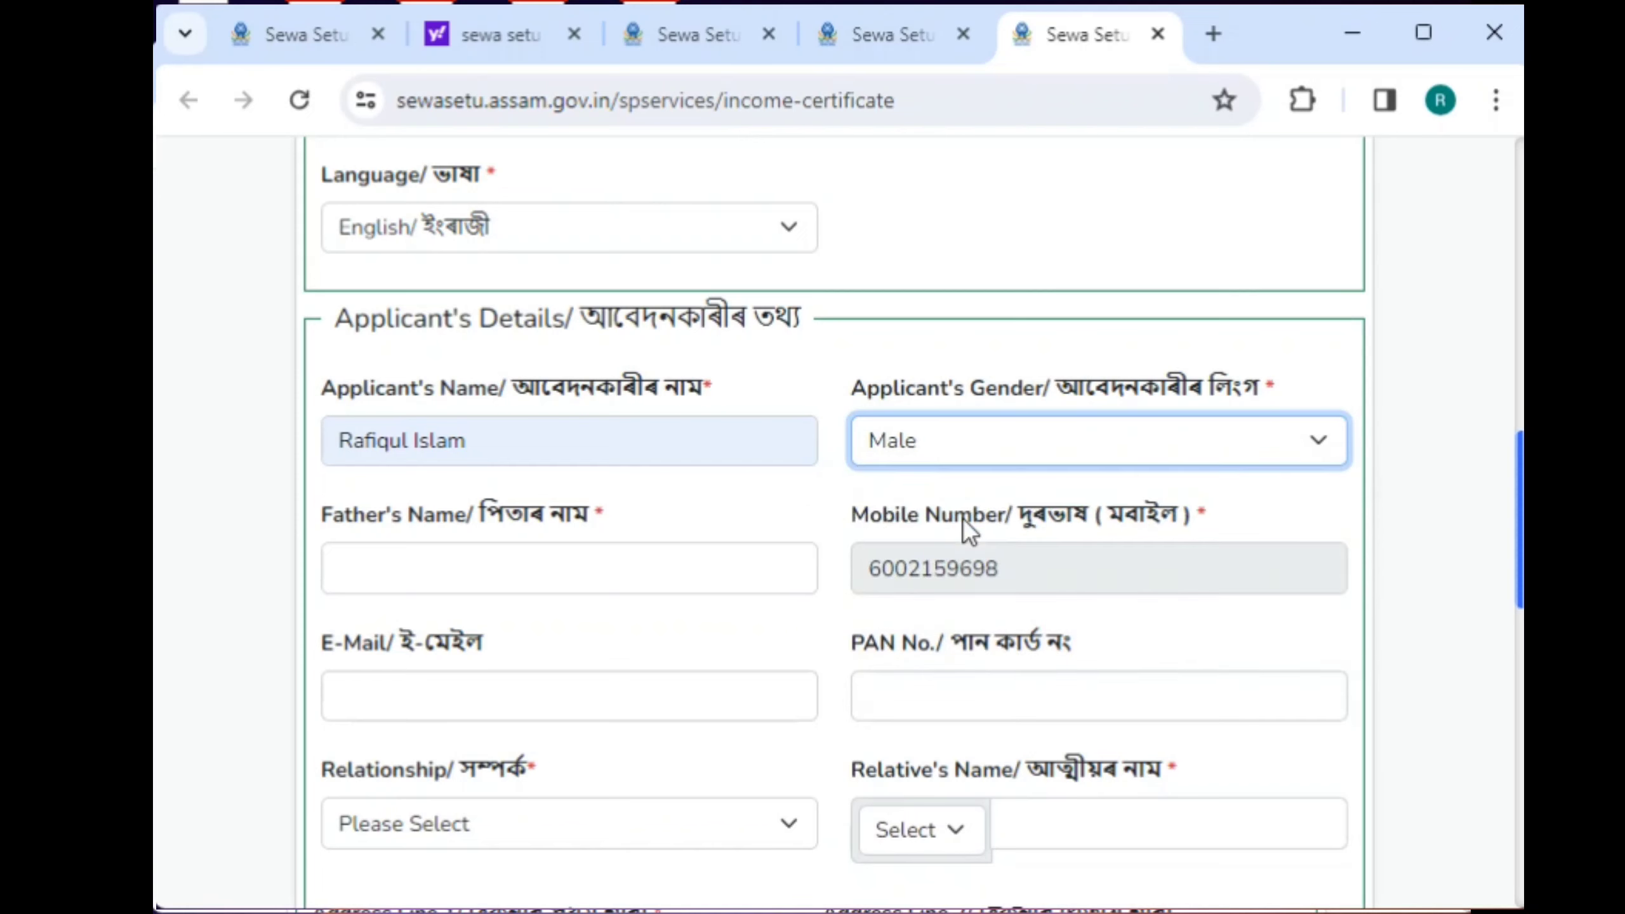
pyautogui.click(428, 581)
pyautogui.click(517, 653)
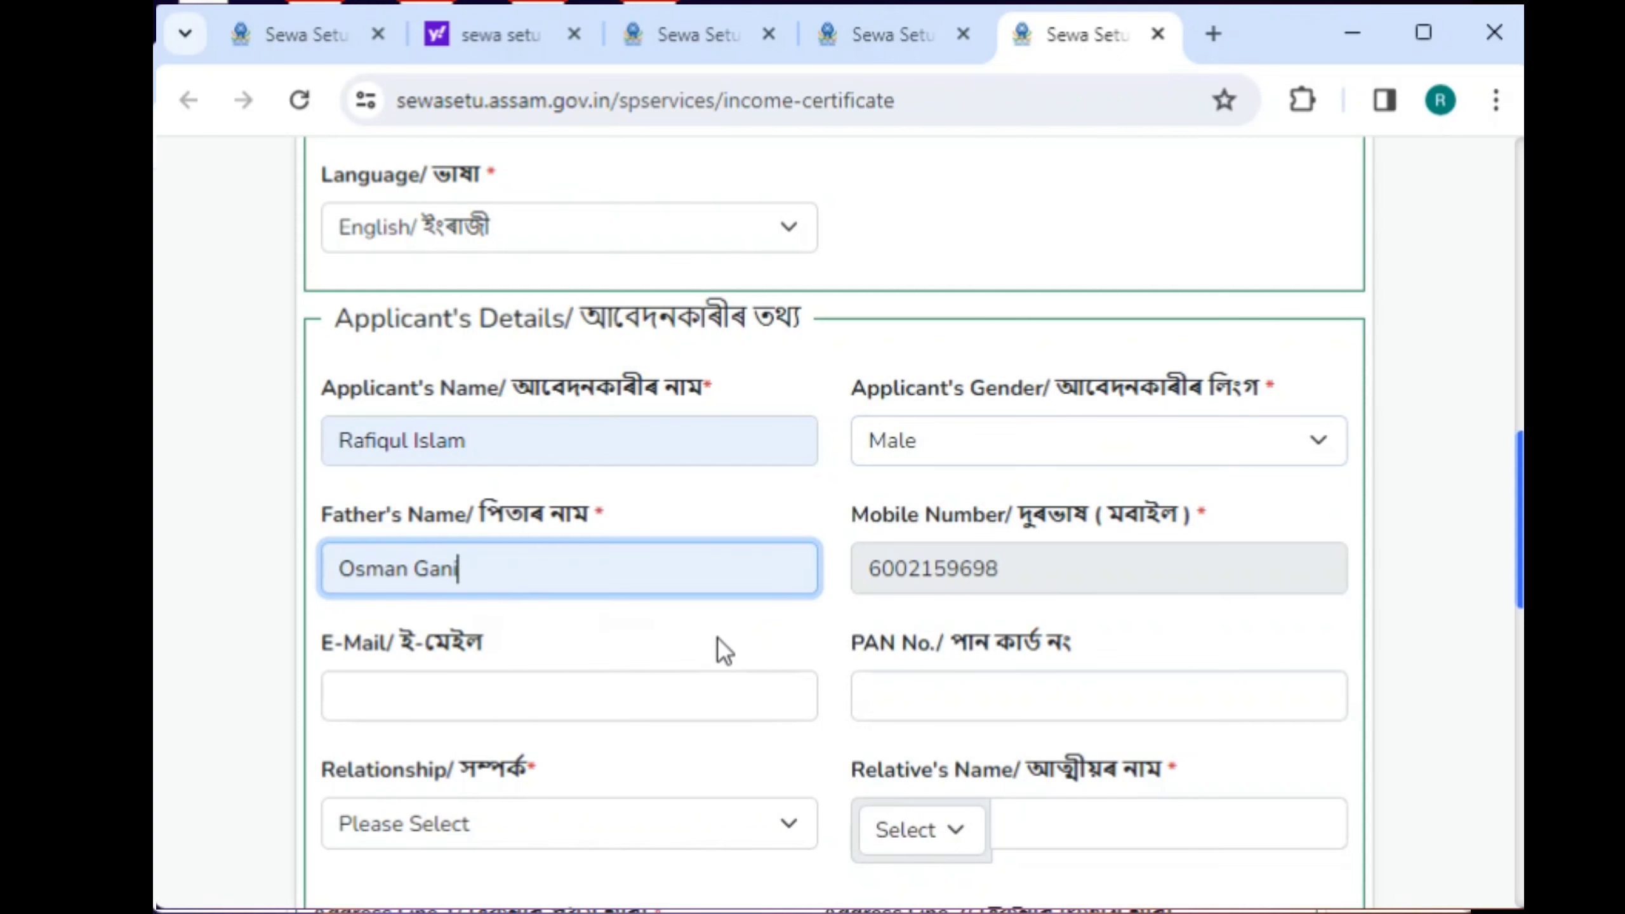
# Fill the saved e-mail and PAN, relationship Son Of, title Mr and the relative's name
pyautogui.scroll(-5, 714, 650)
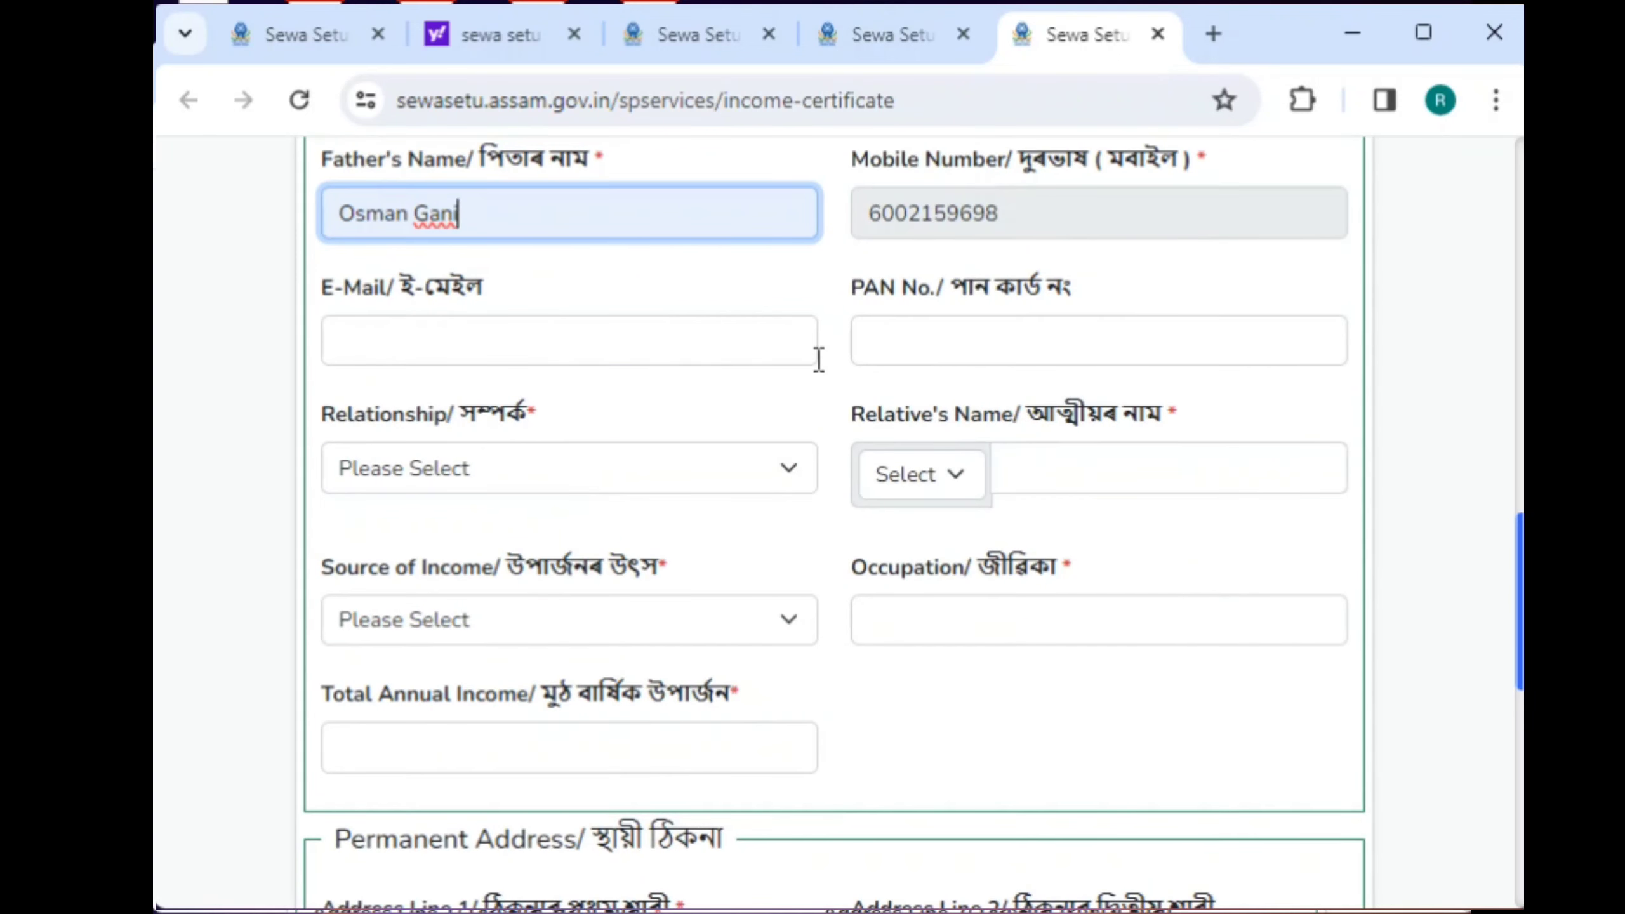
pyautogui.click(469, 346)
pyautogui.click(588, 439)
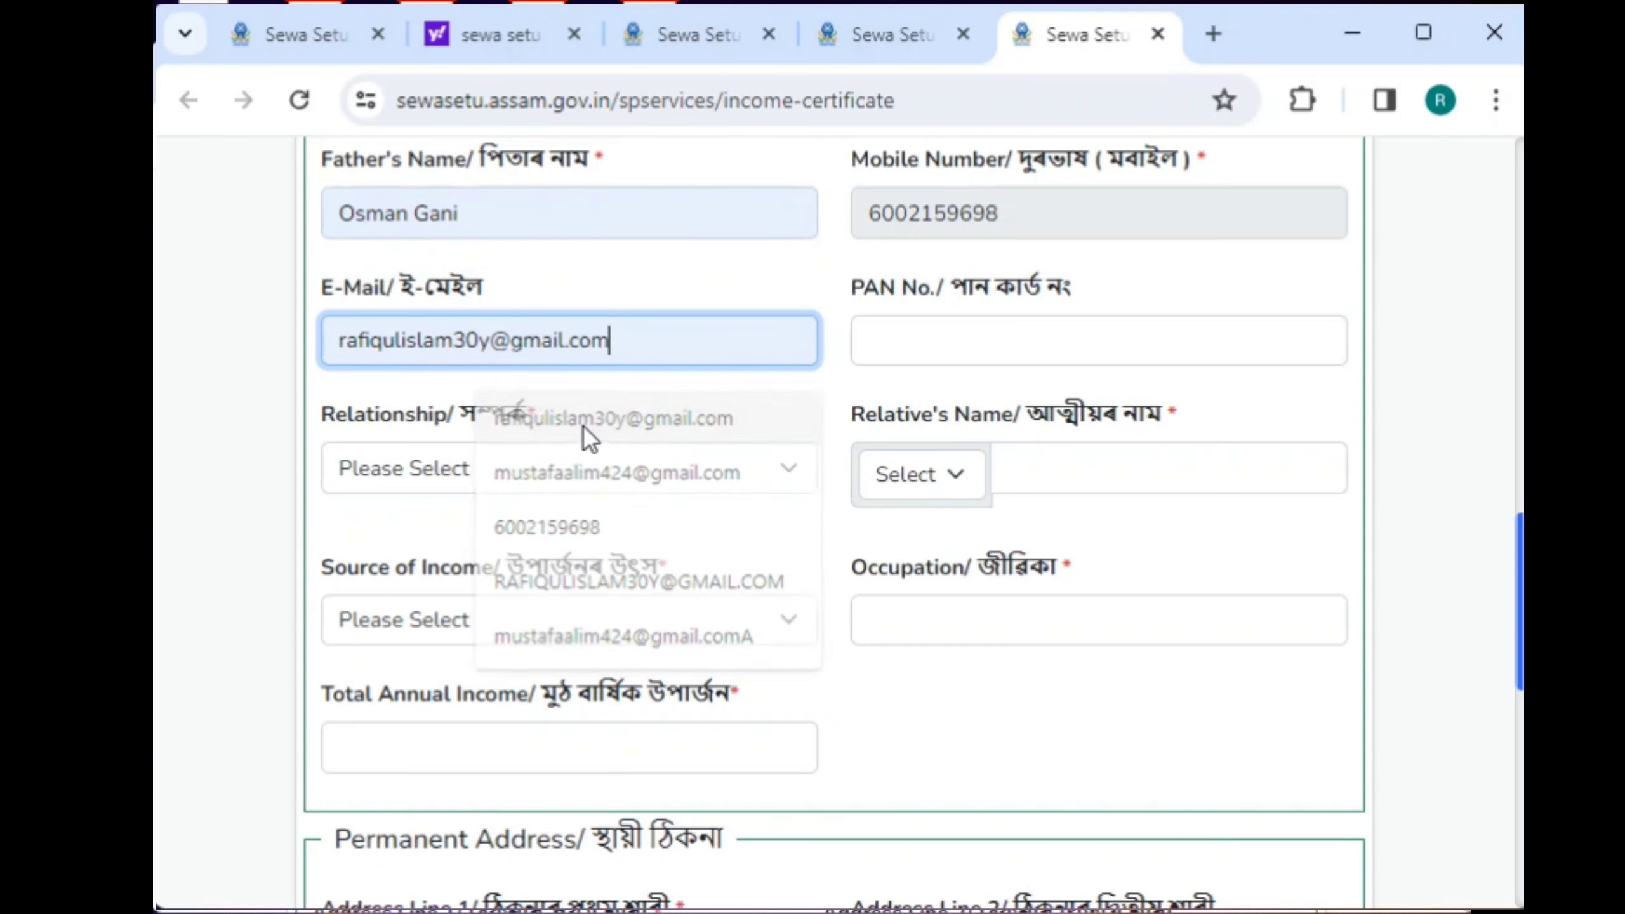
pyautogui.click(943, 326)
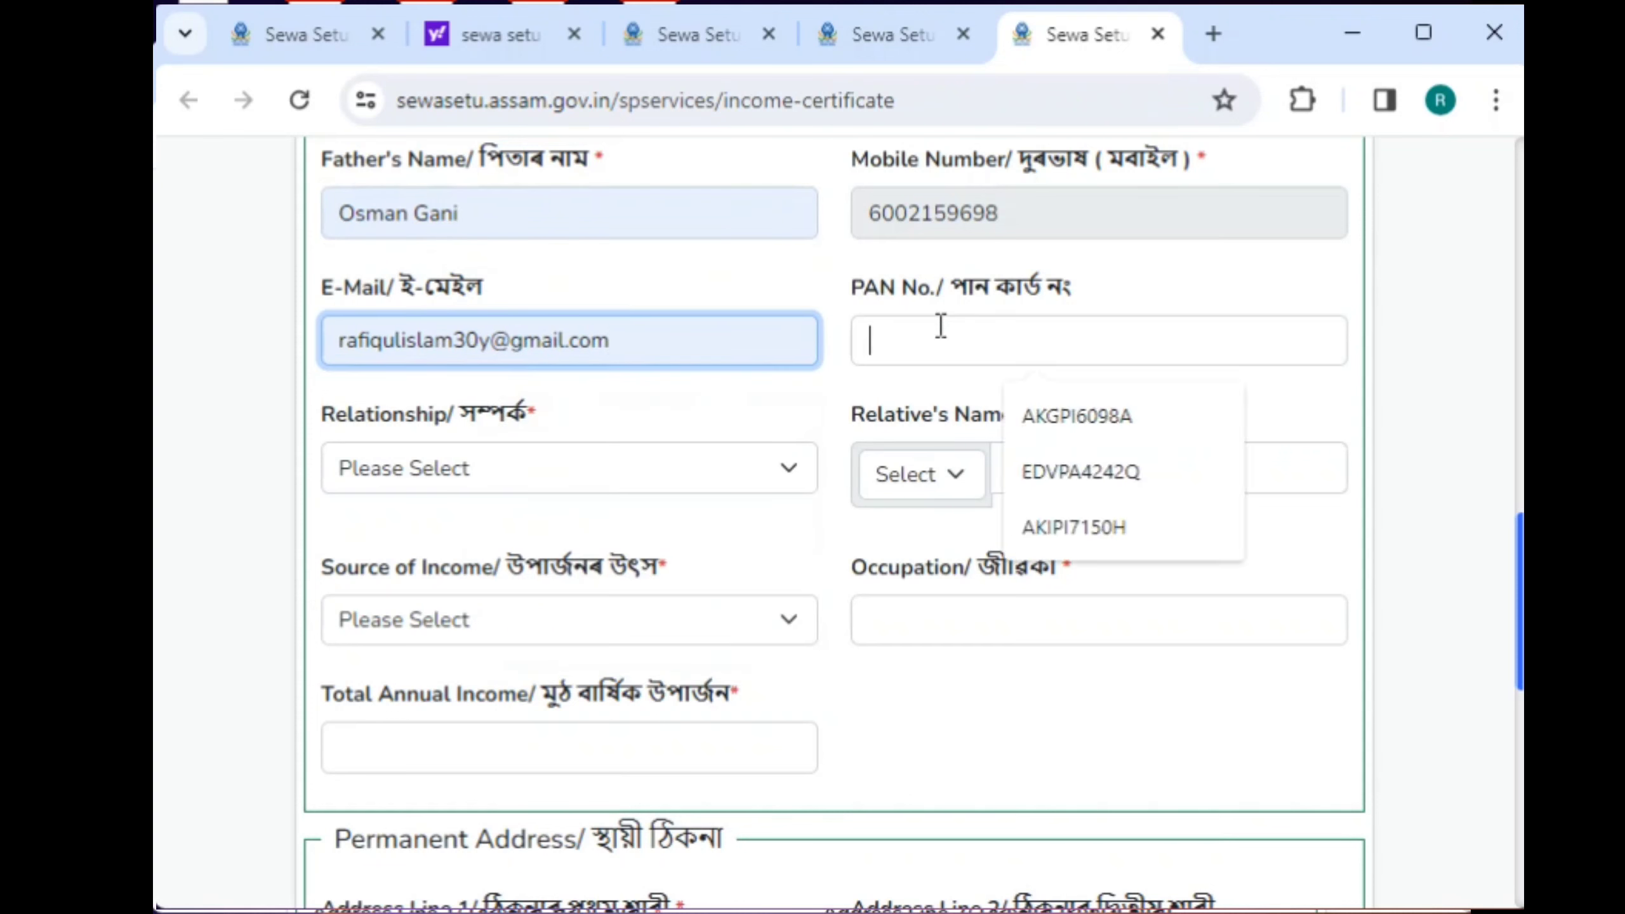
pyautogui.click(1031, 417)
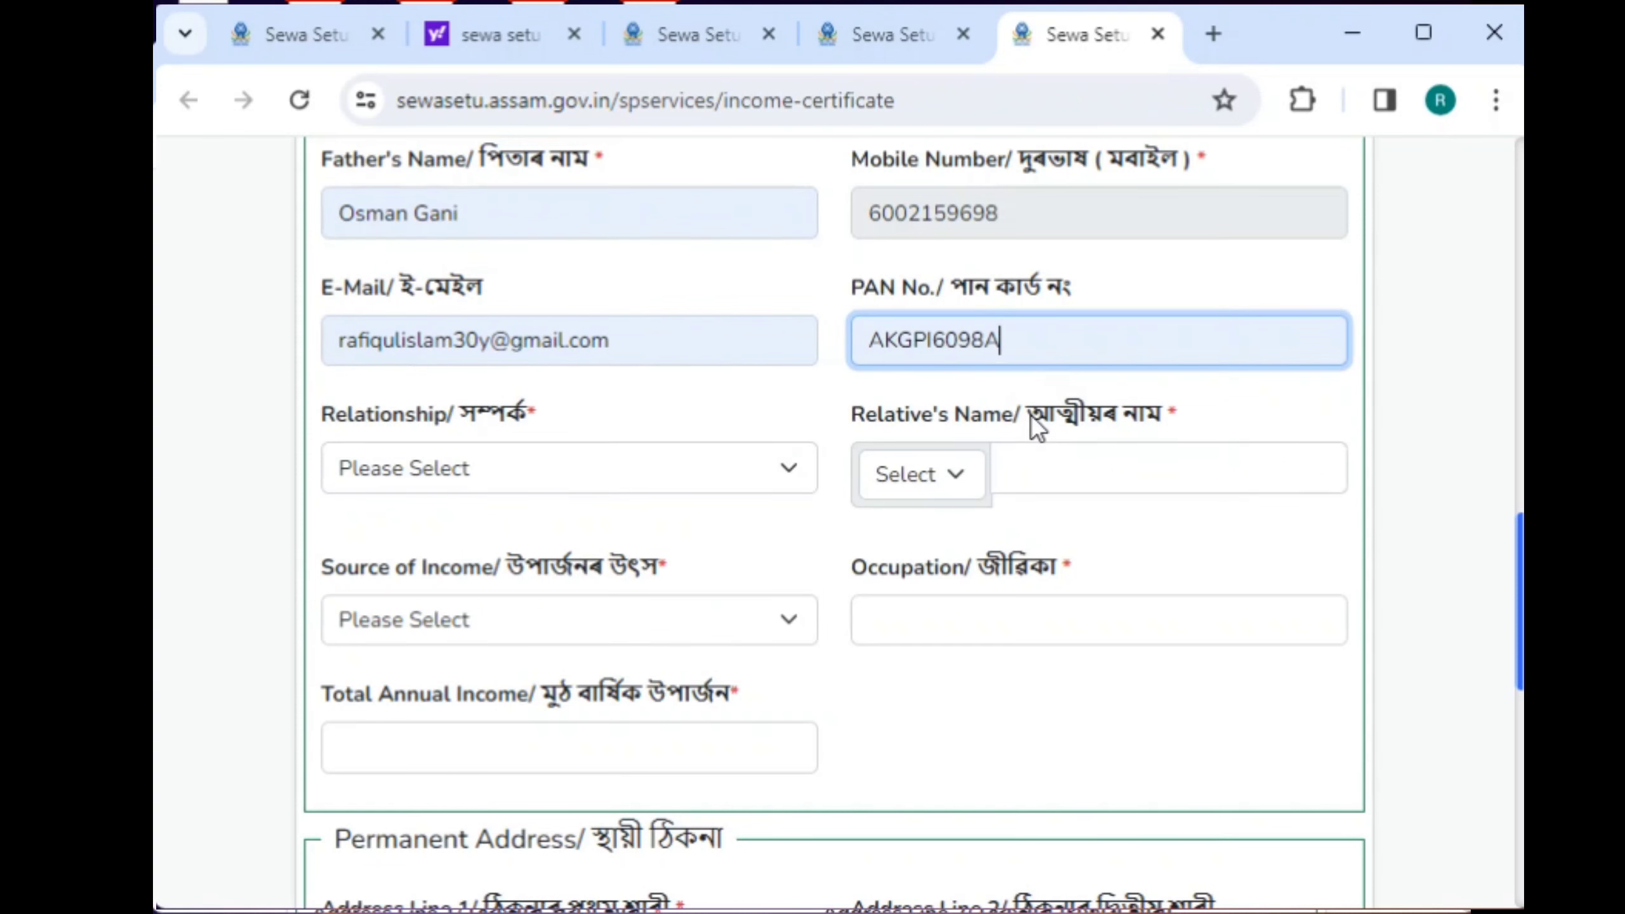
pyautogui.click(378, 473)
pyautogui.click(386, 536)
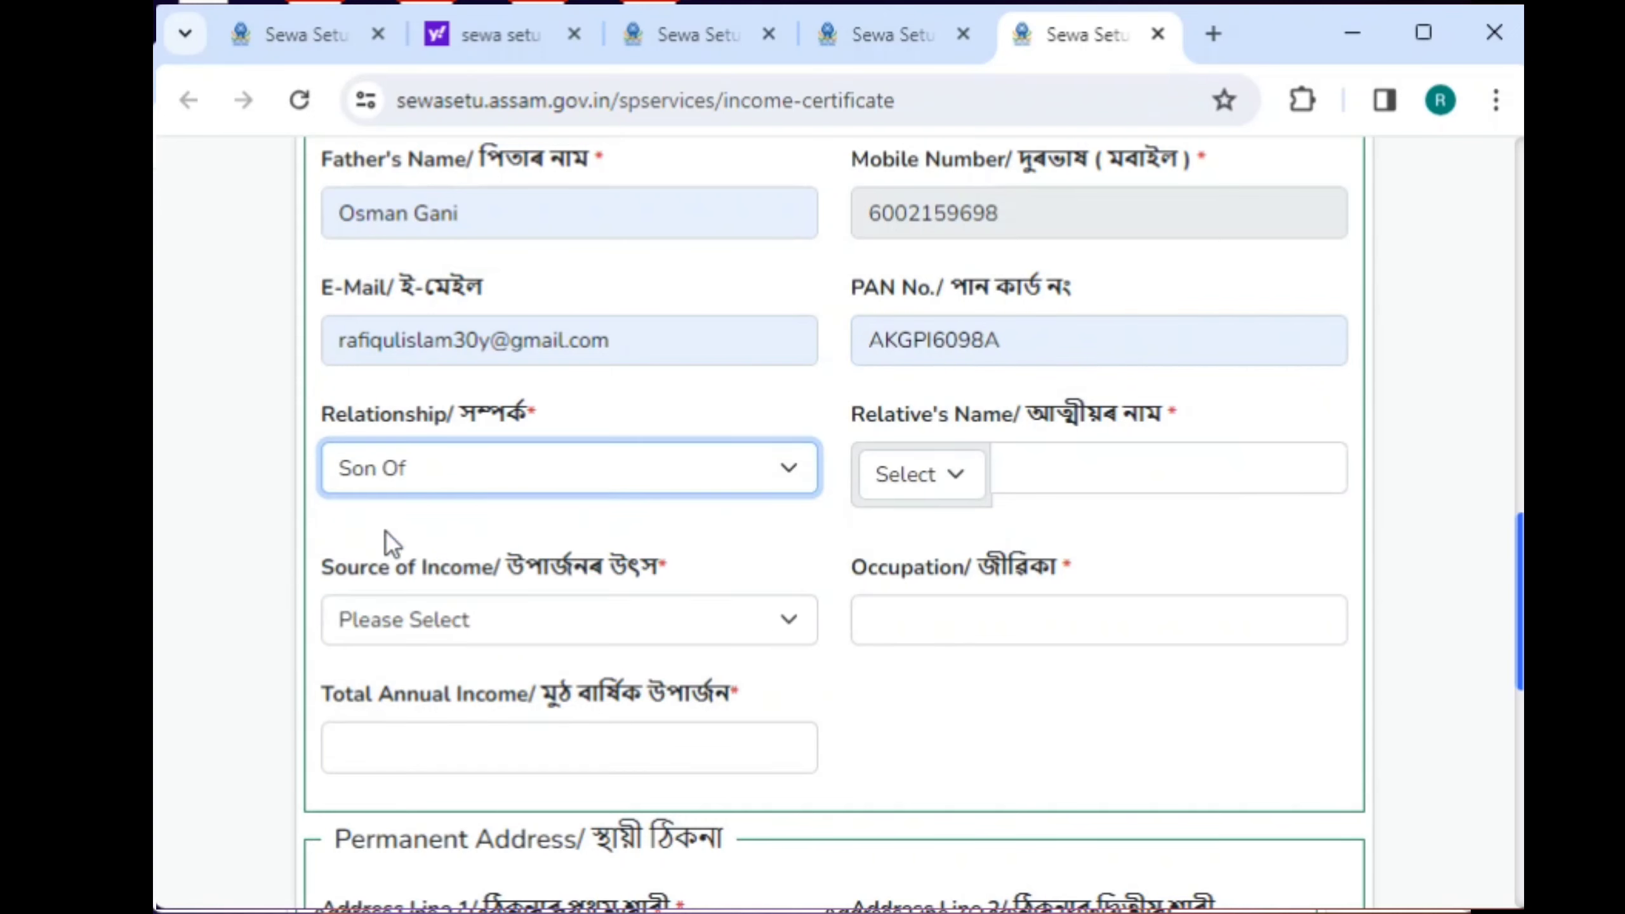
pyautogui.click(938, 497)
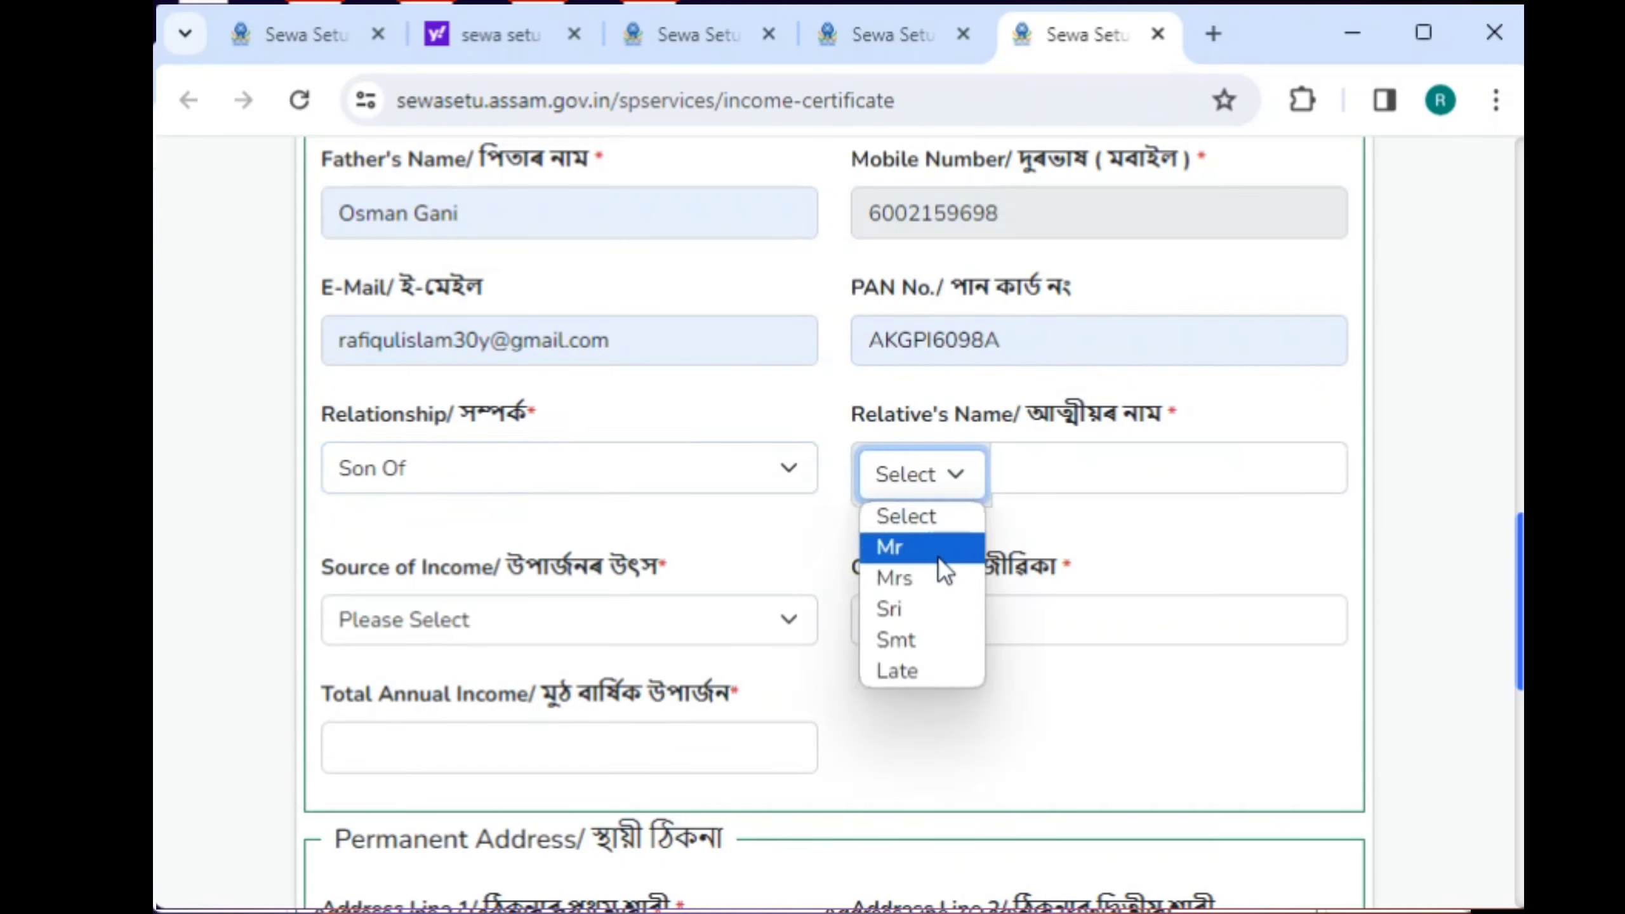
pyautogui.click(937, 552)
pyautogui.click(1084, 482)
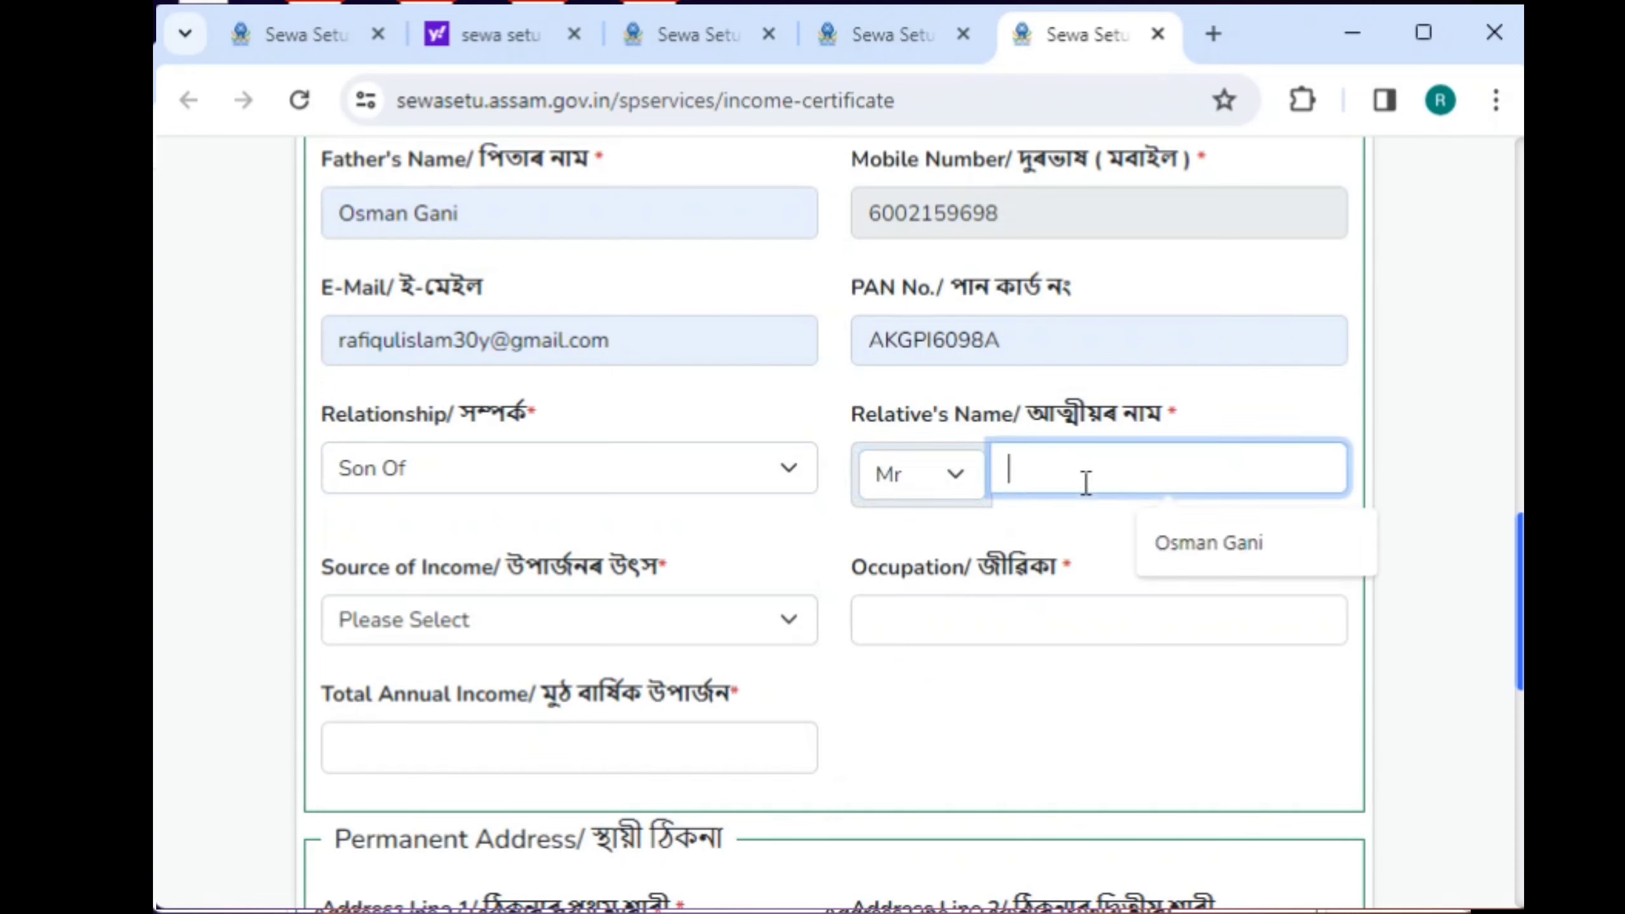
pyautogui.click(1195, 563)
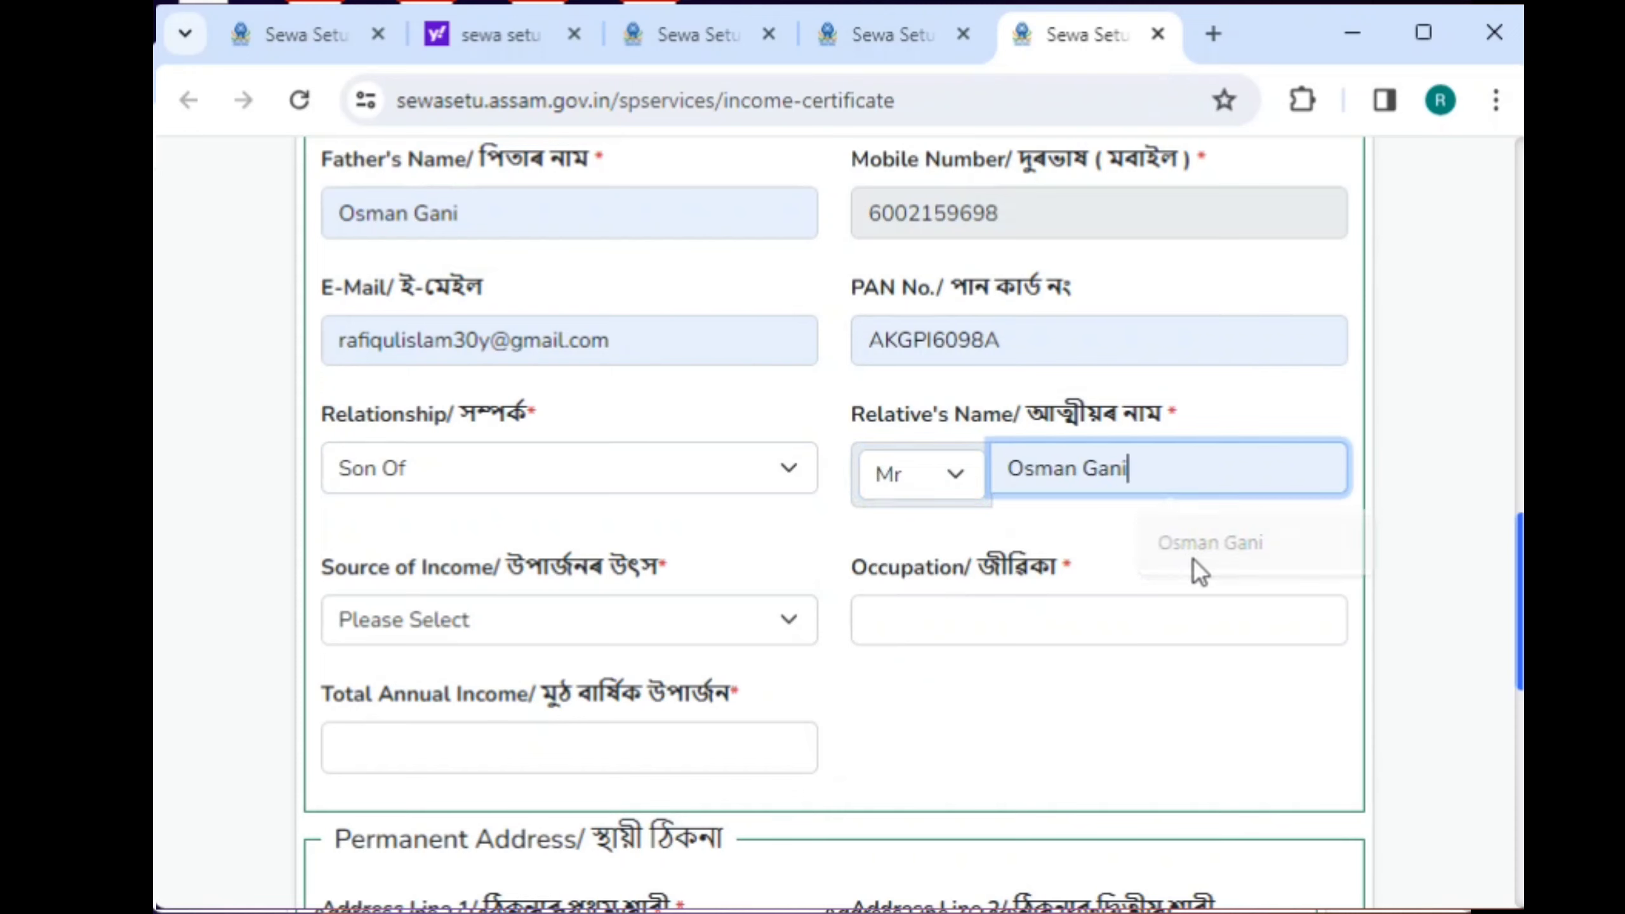
# Set income source Cultivation, occupation Fermer and total annual income 85000
pyautogui.click(427, 640)
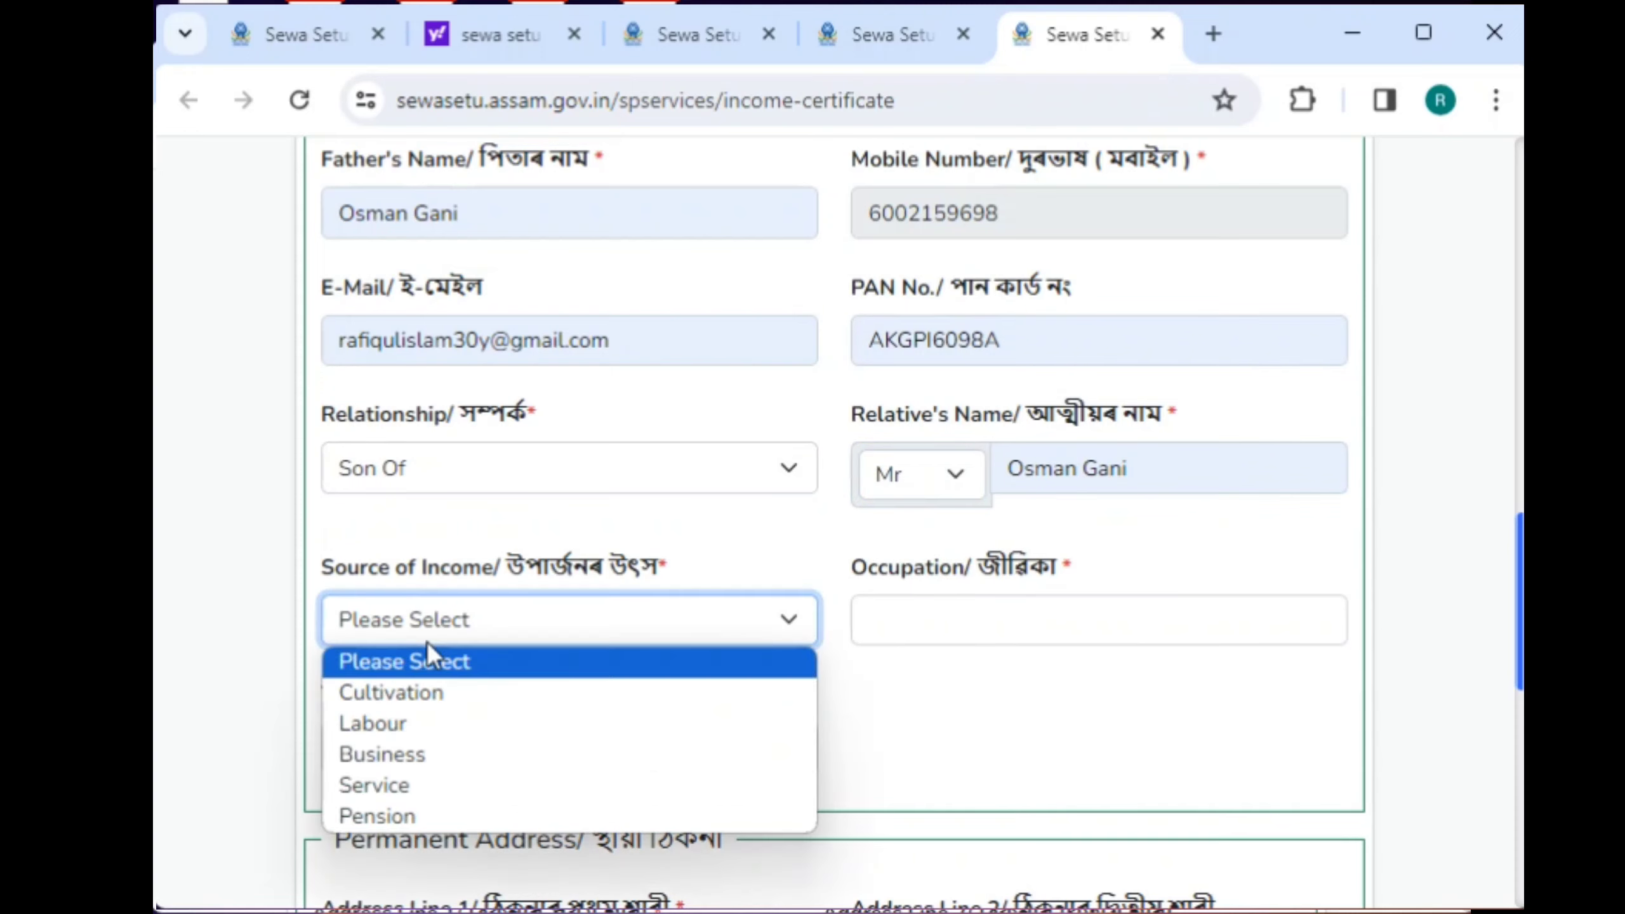
pyautogui.click(437, 704)
pyautogui.click(888, 632)
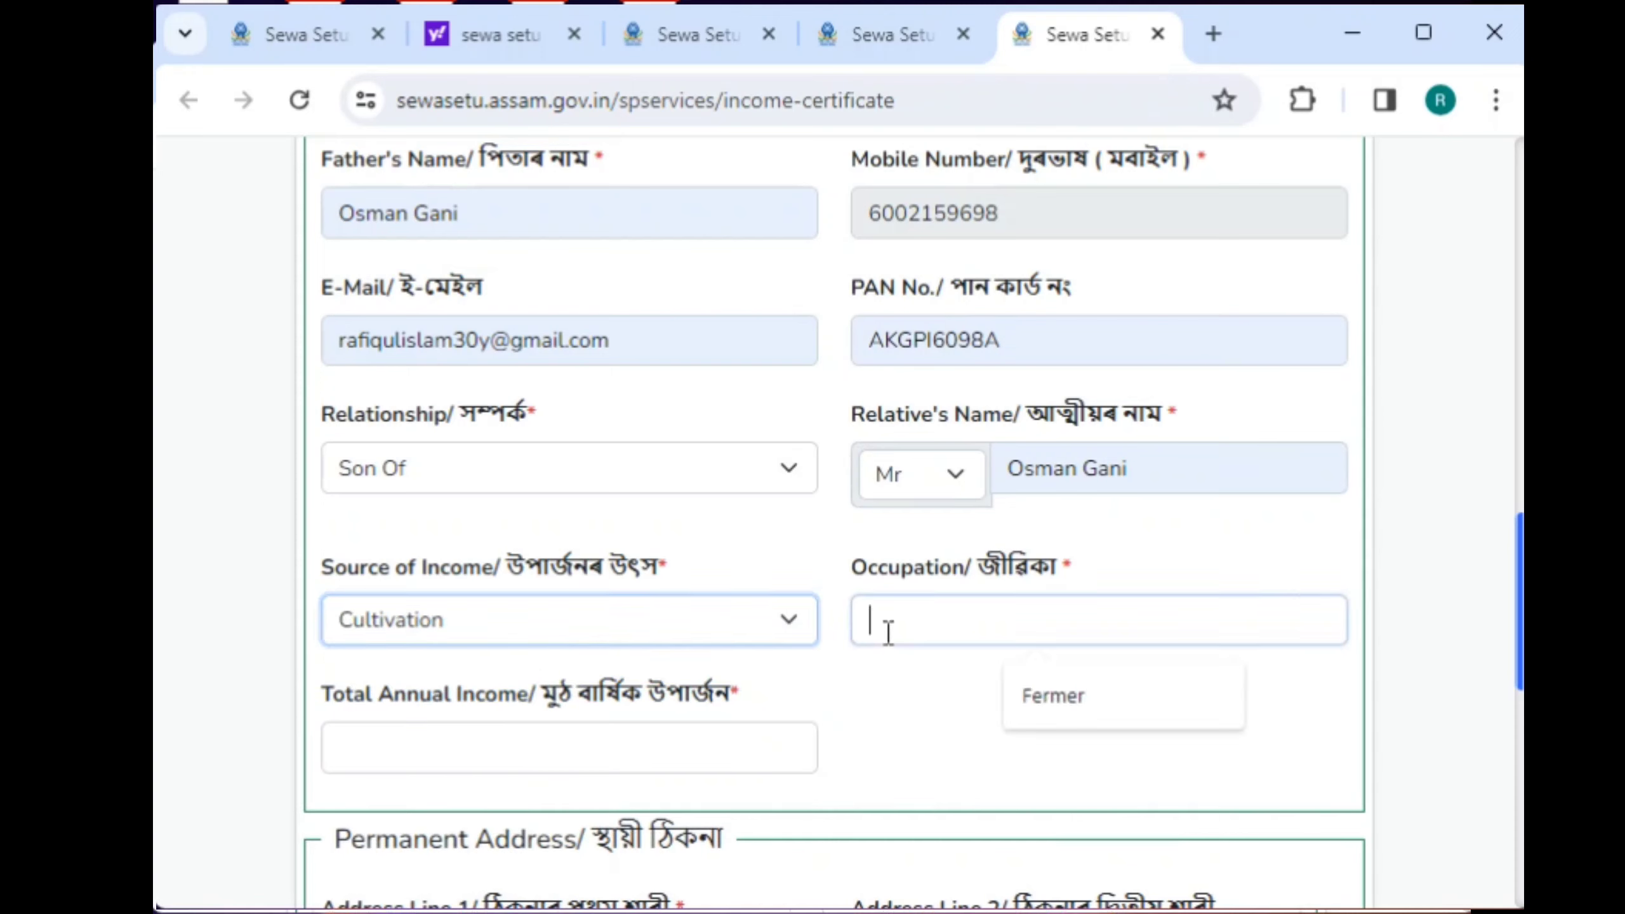
pyautogui.click(1059, 703)
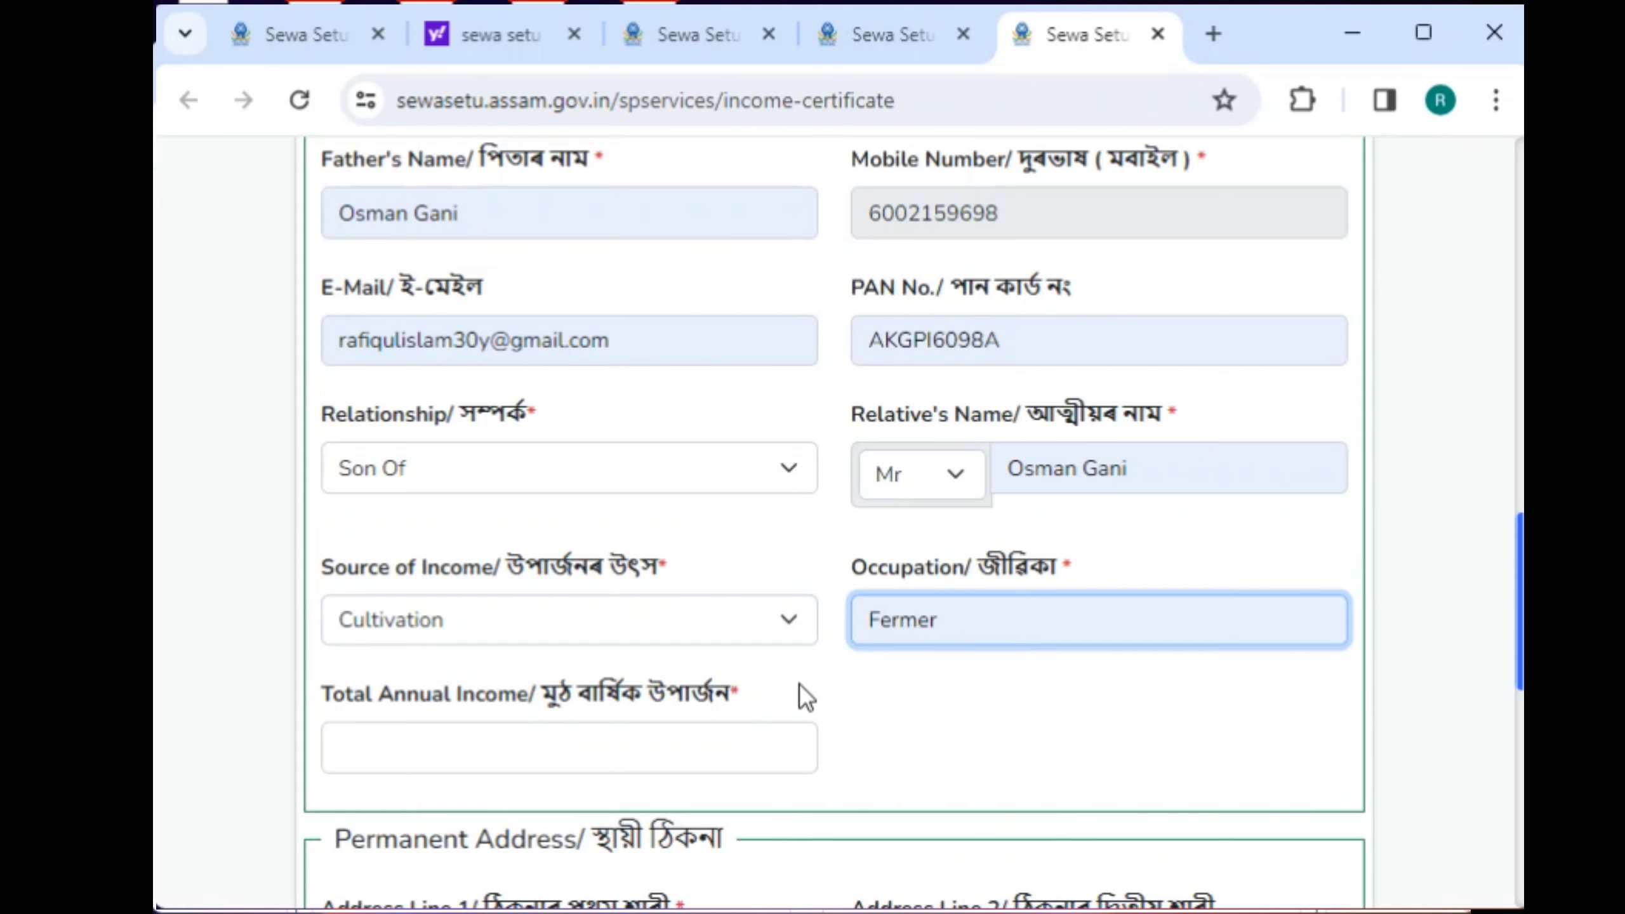
pyautogui.click(663, 738)
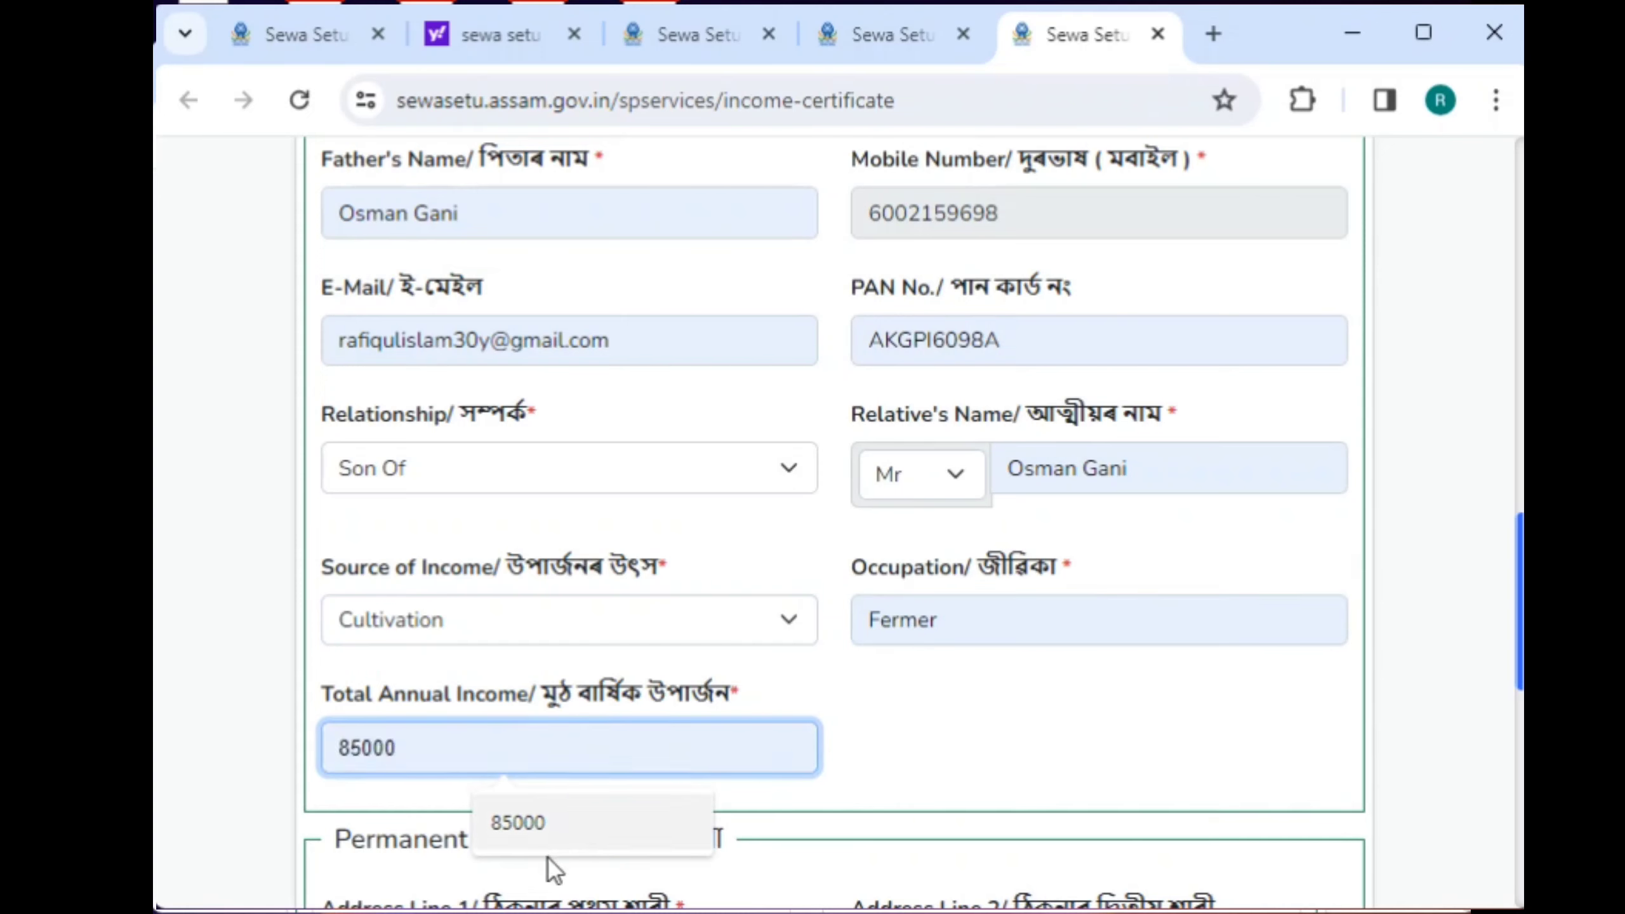
pyautogui.click(518, 823)
# Fill both address lines with the saved village and post office entries
pyautogui.scroll(-5, 516, 823)
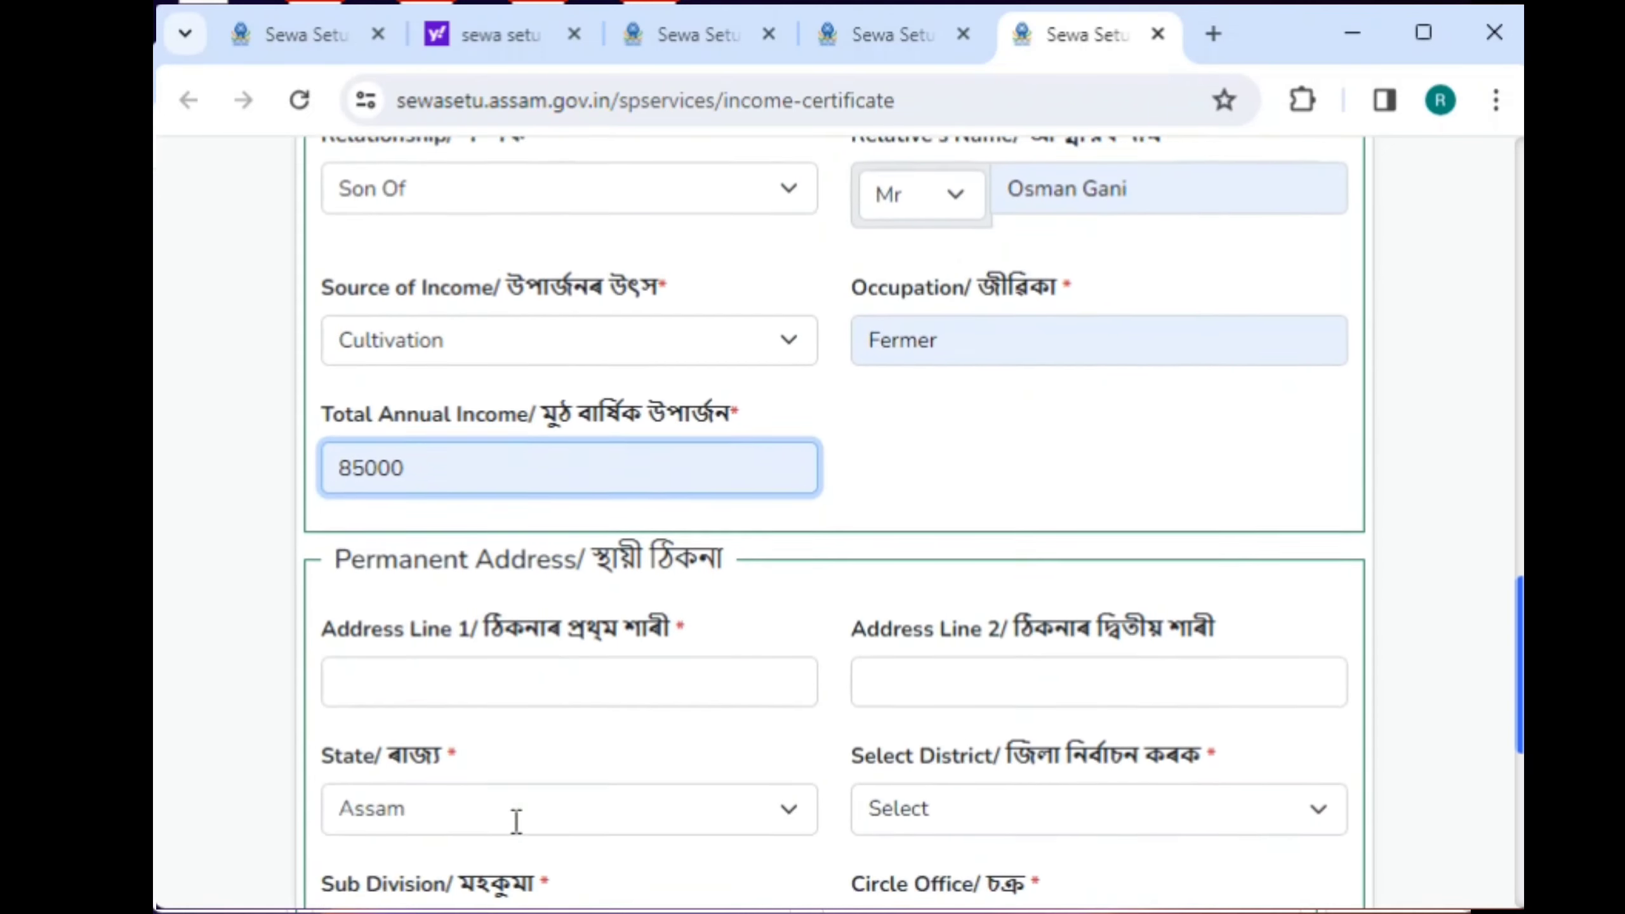
pyautogui.click(464, 653)
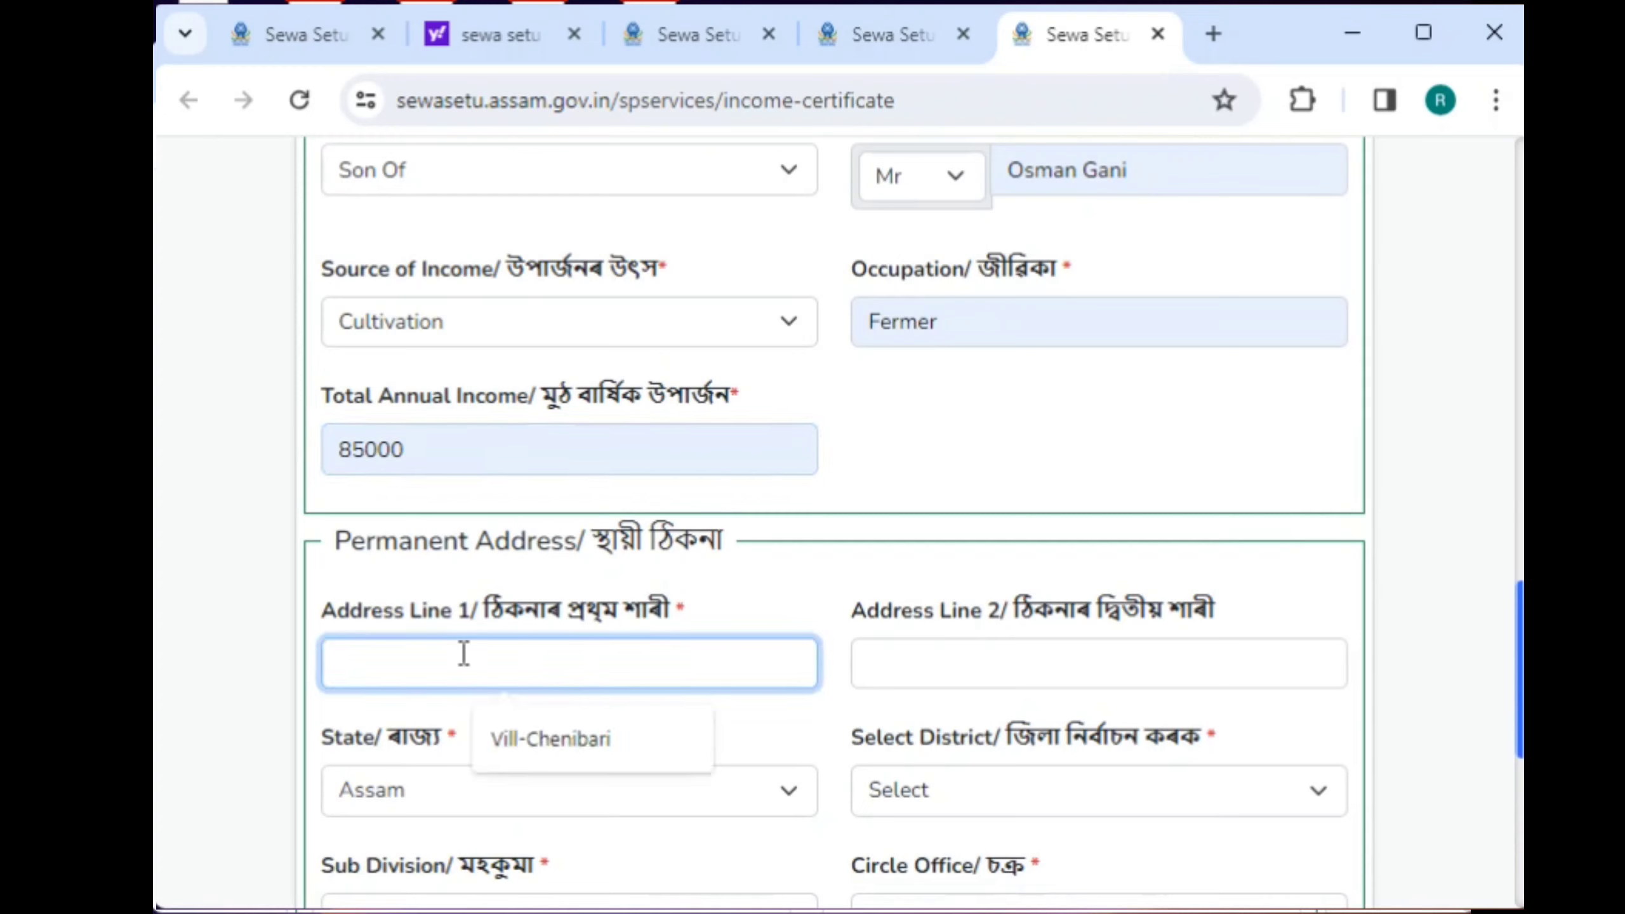
pyautogui.click(550, 742)
pyautogui.click(917, 659)
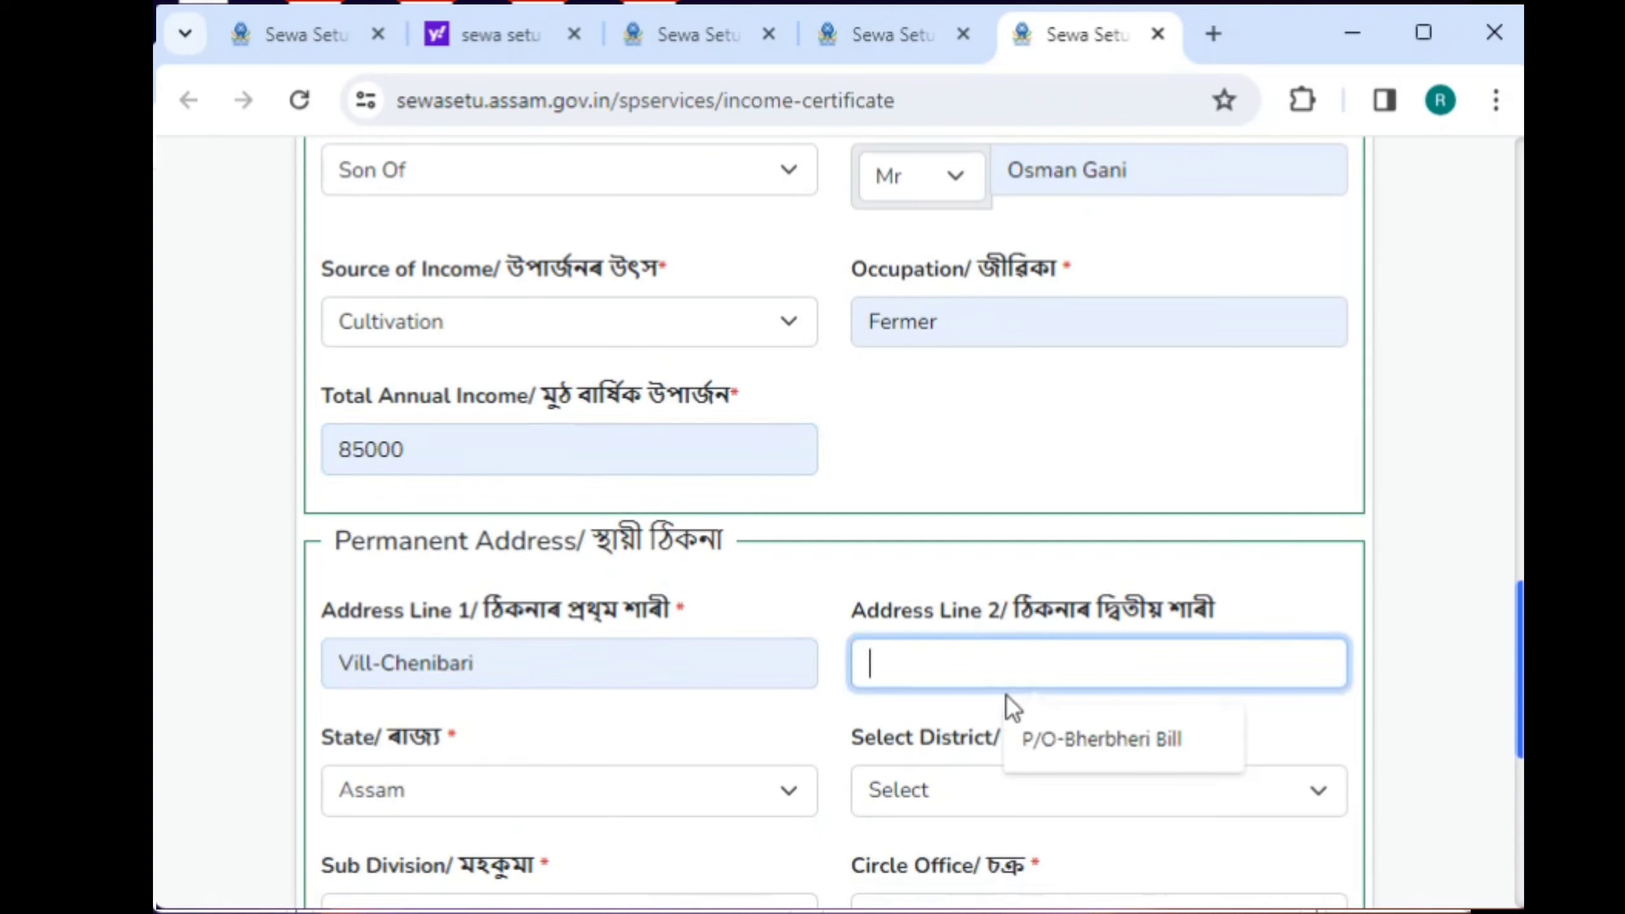
pyautogui.click(1052, 743)
# Set district Darrang, sub-division Mangaldoi (sadar) and circle office Mangaldoi
pyautogui.scroll(-3, 691, 690)
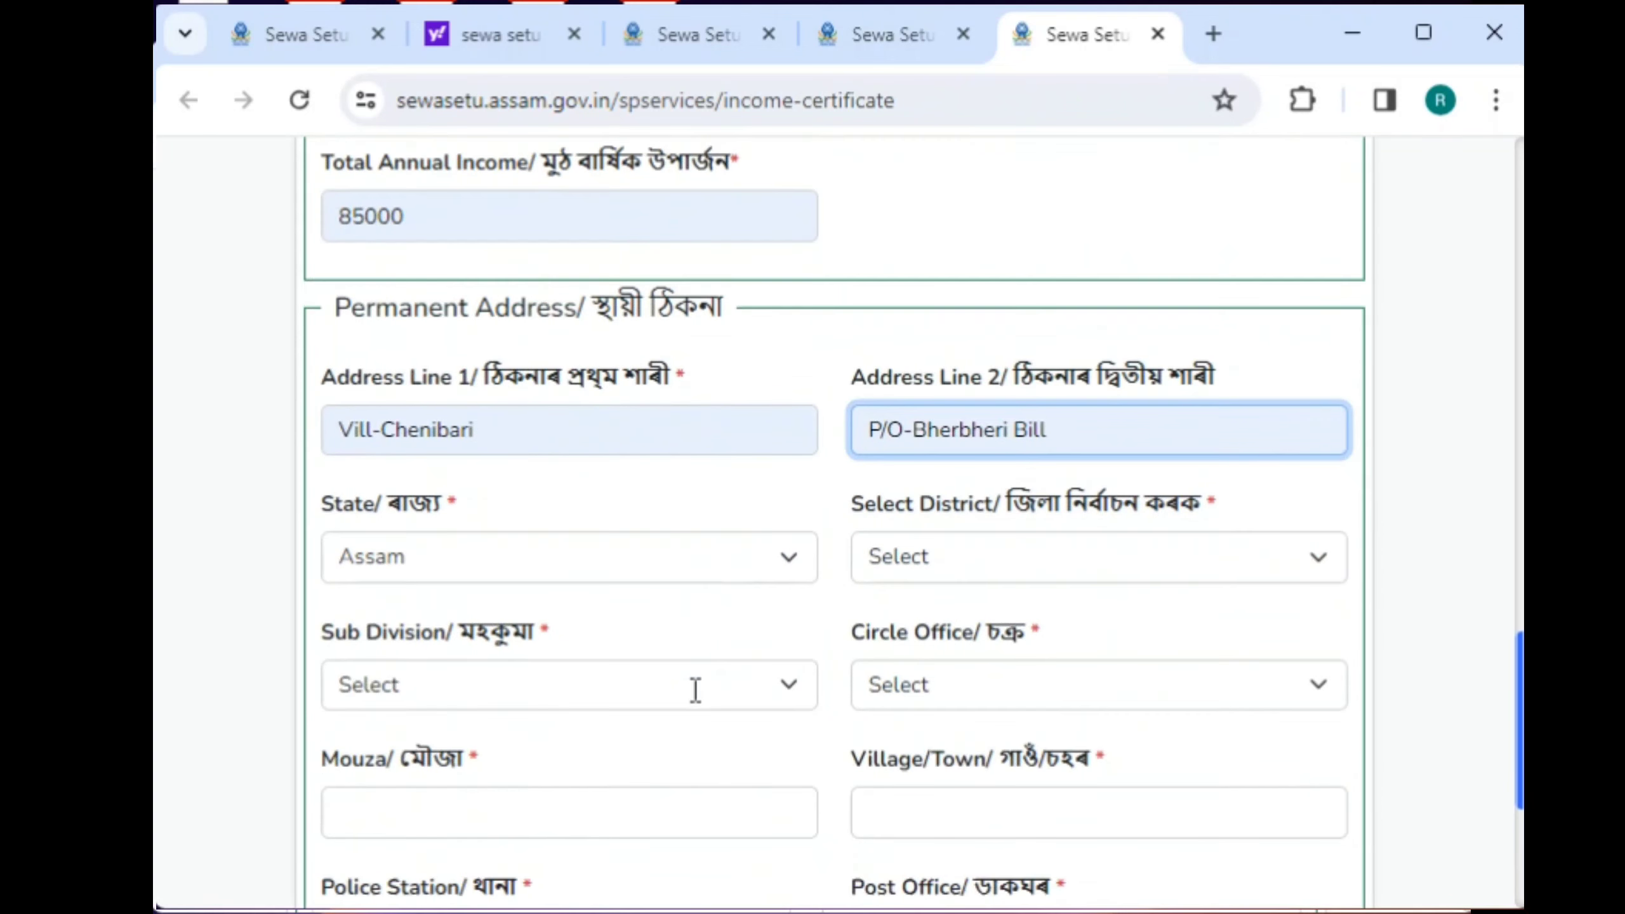
pyautogui.click(963, 546)
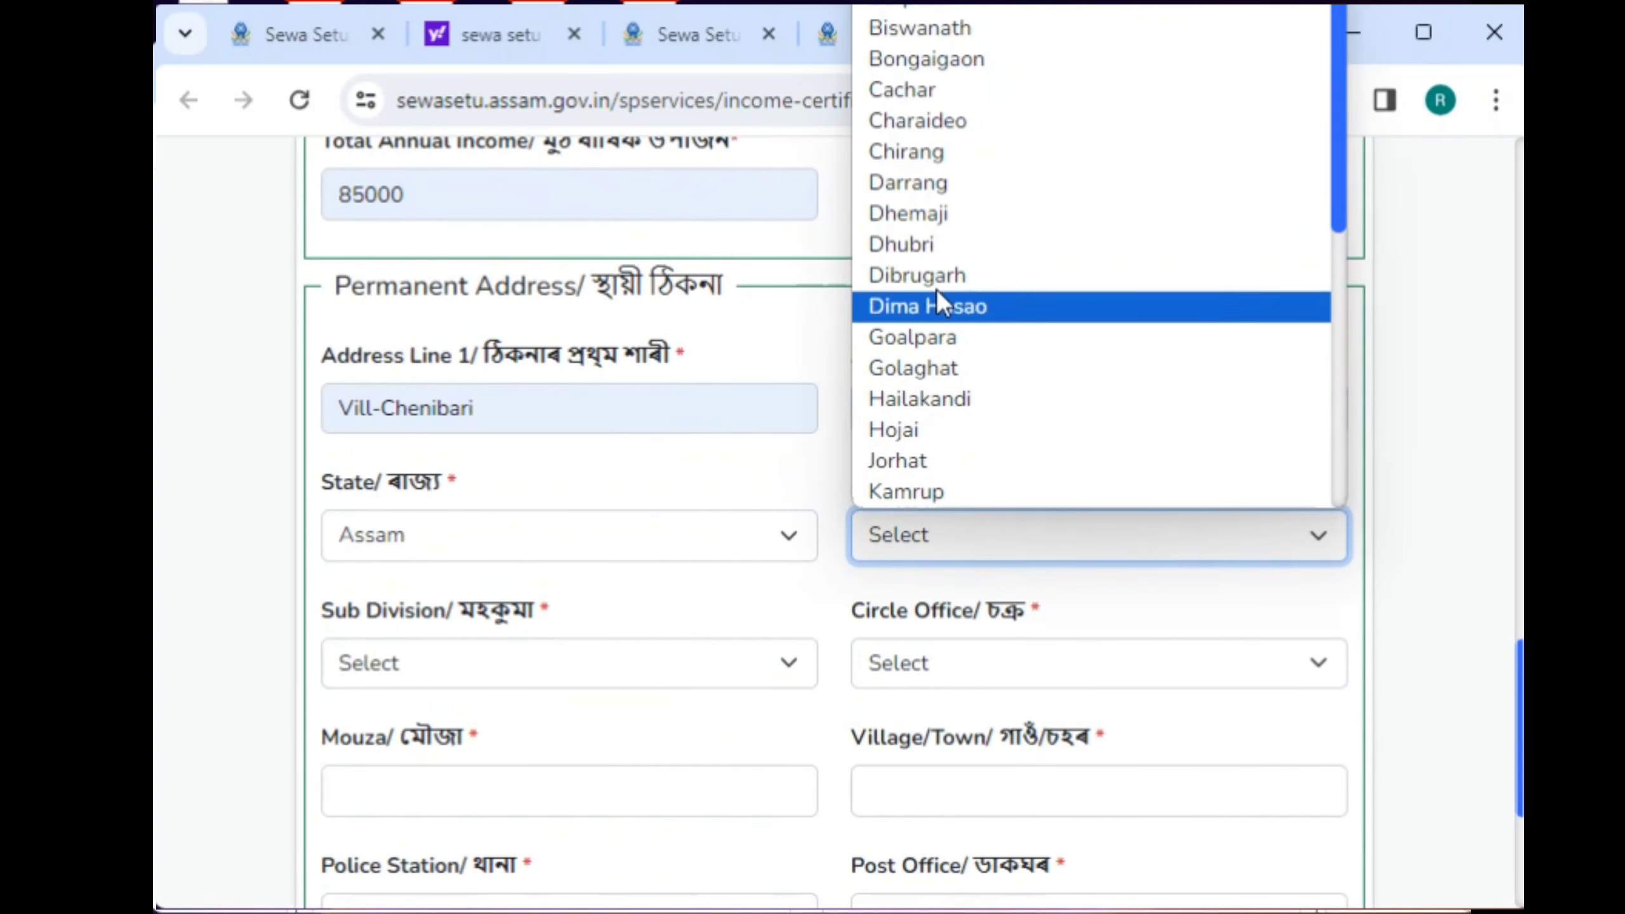
pyautogui.click(924, 185)
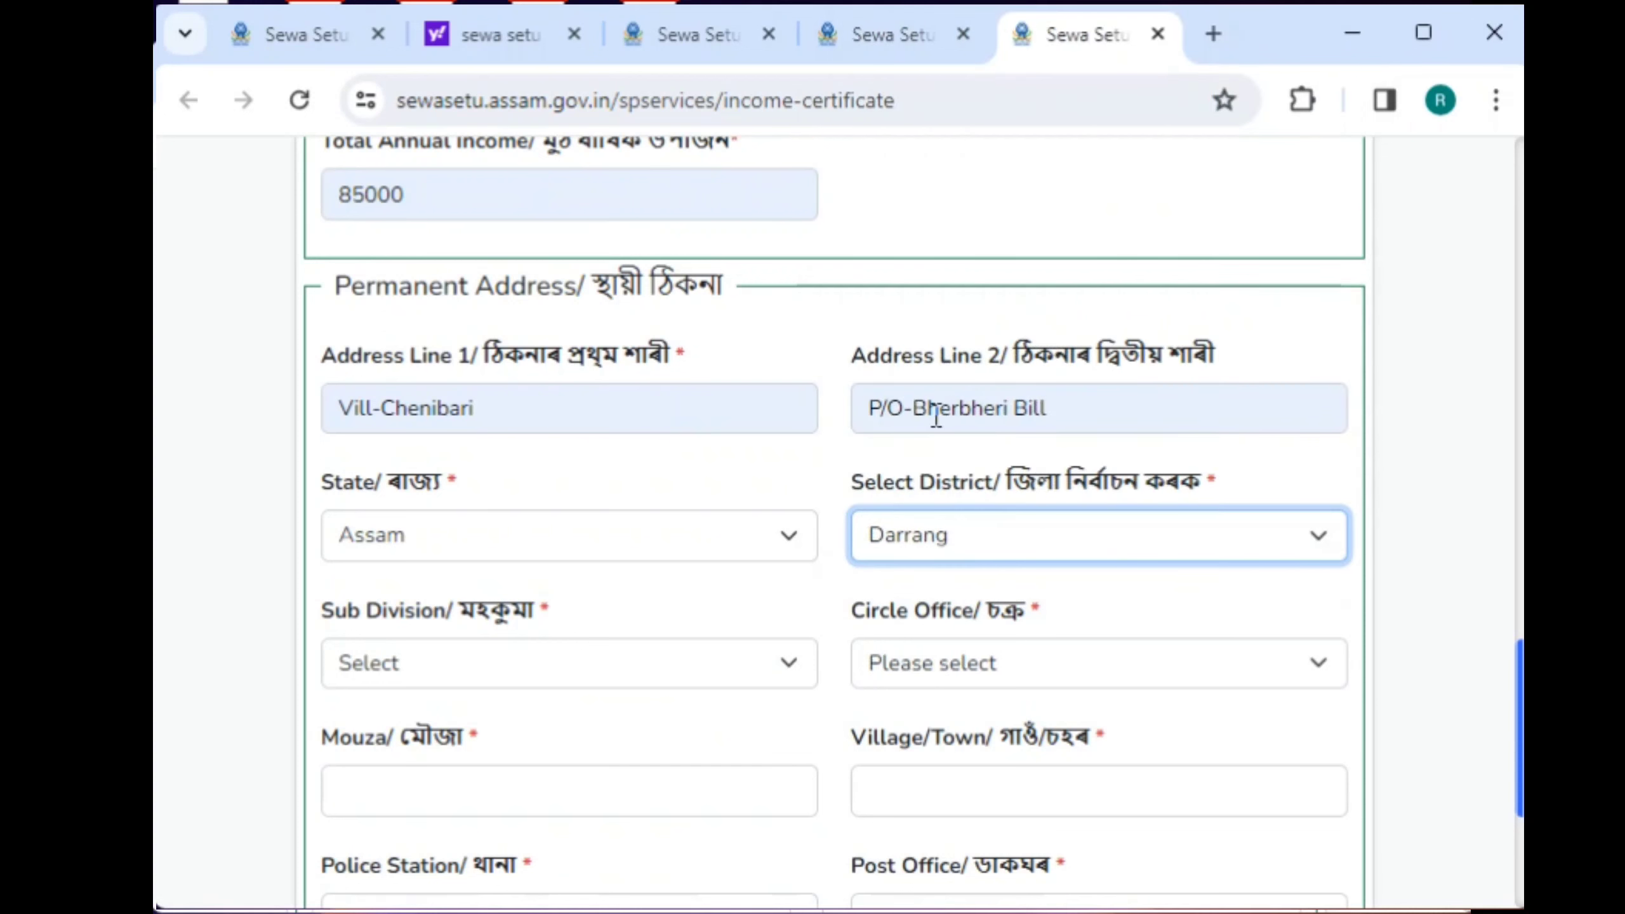
pyautogui.click(540, 678)
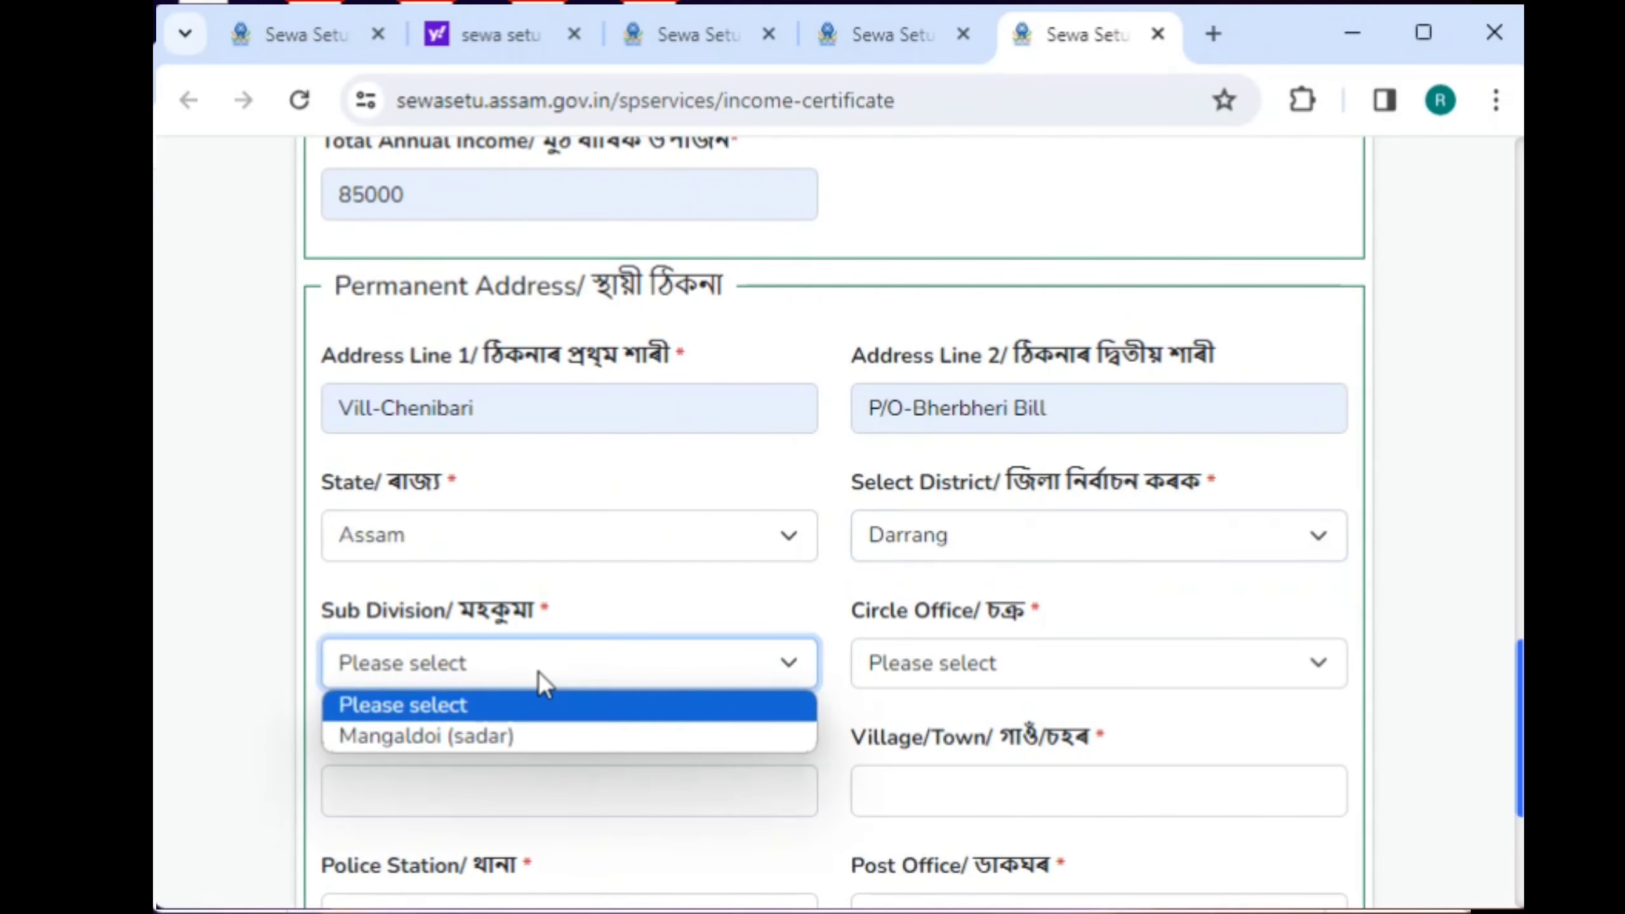
pyautogui.click(520, 742)
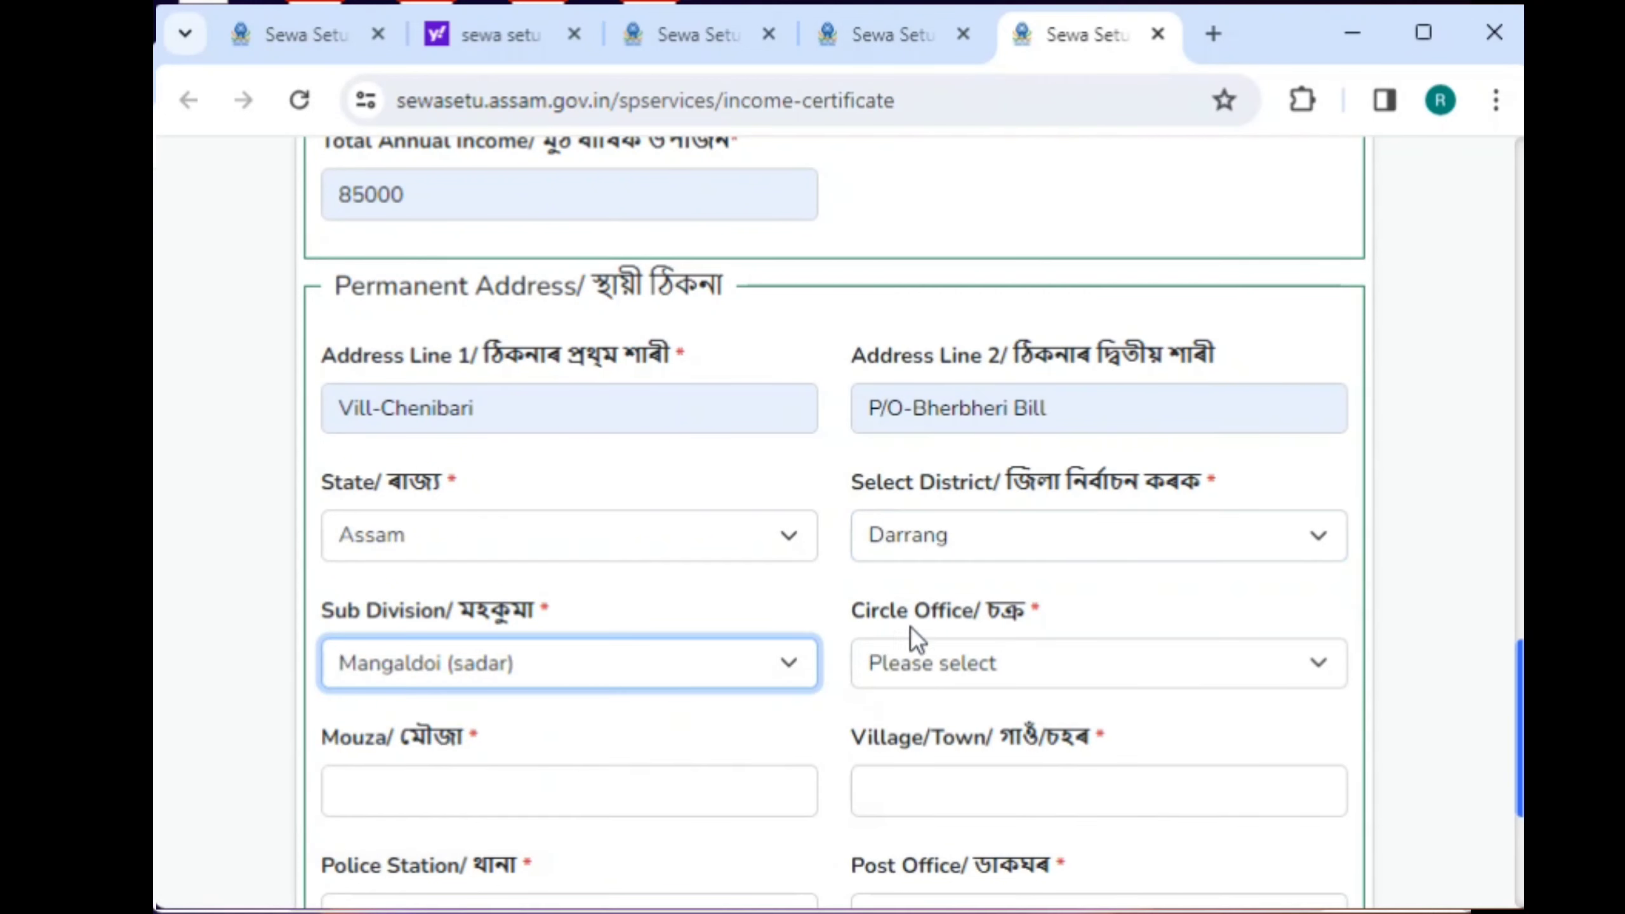
pyautogui.click(962, 676)
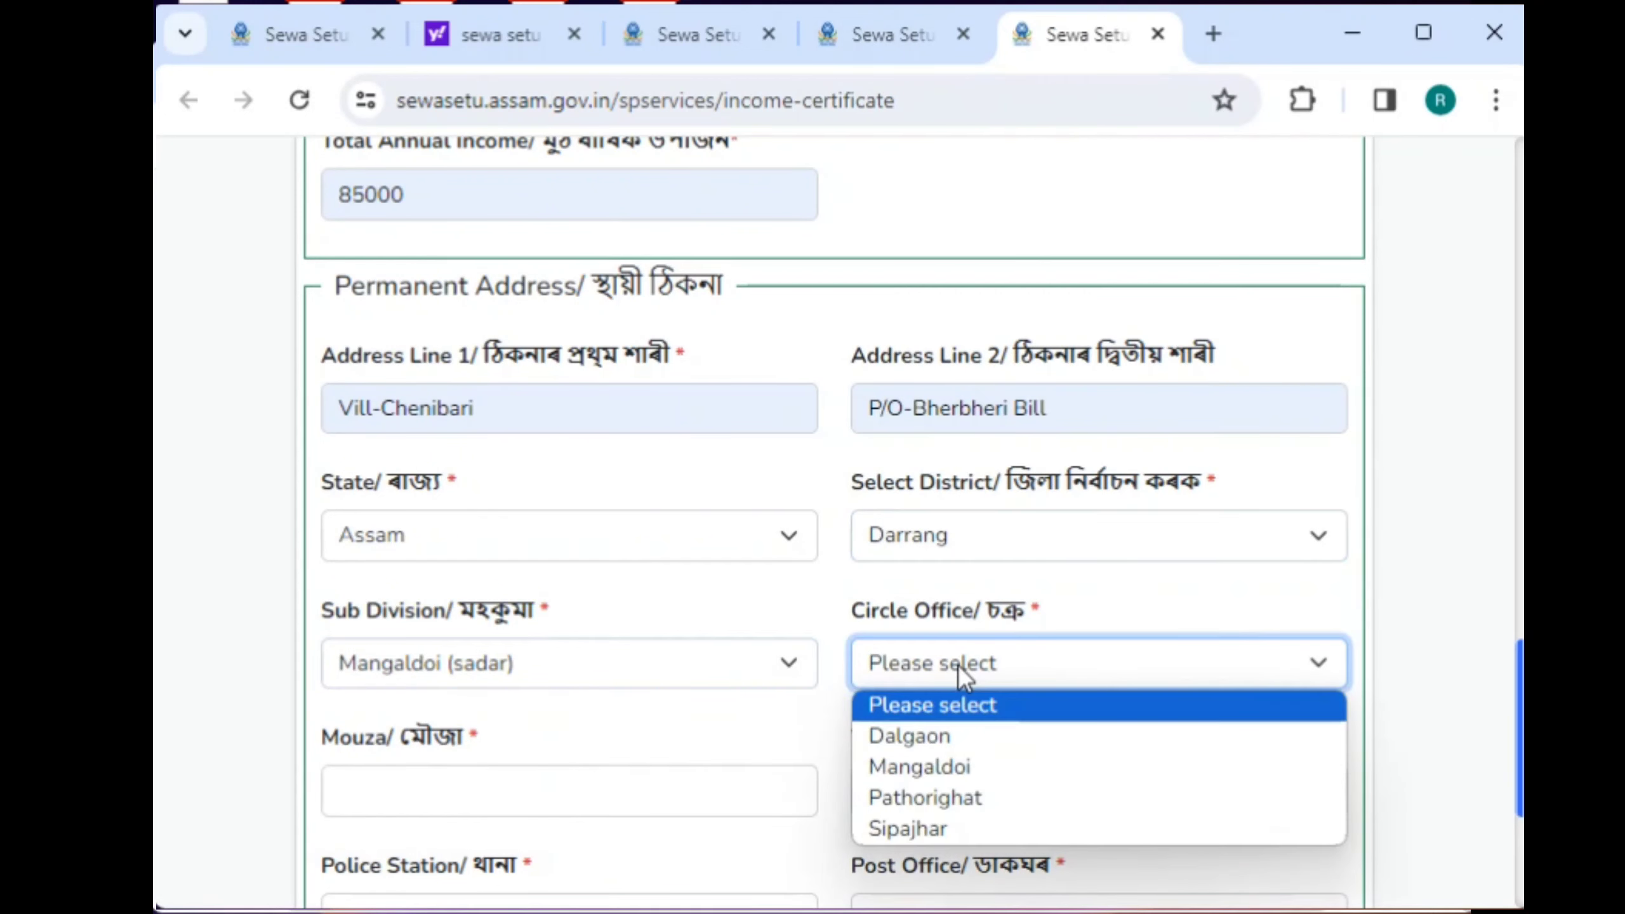
pyautogui.click(942, 767)
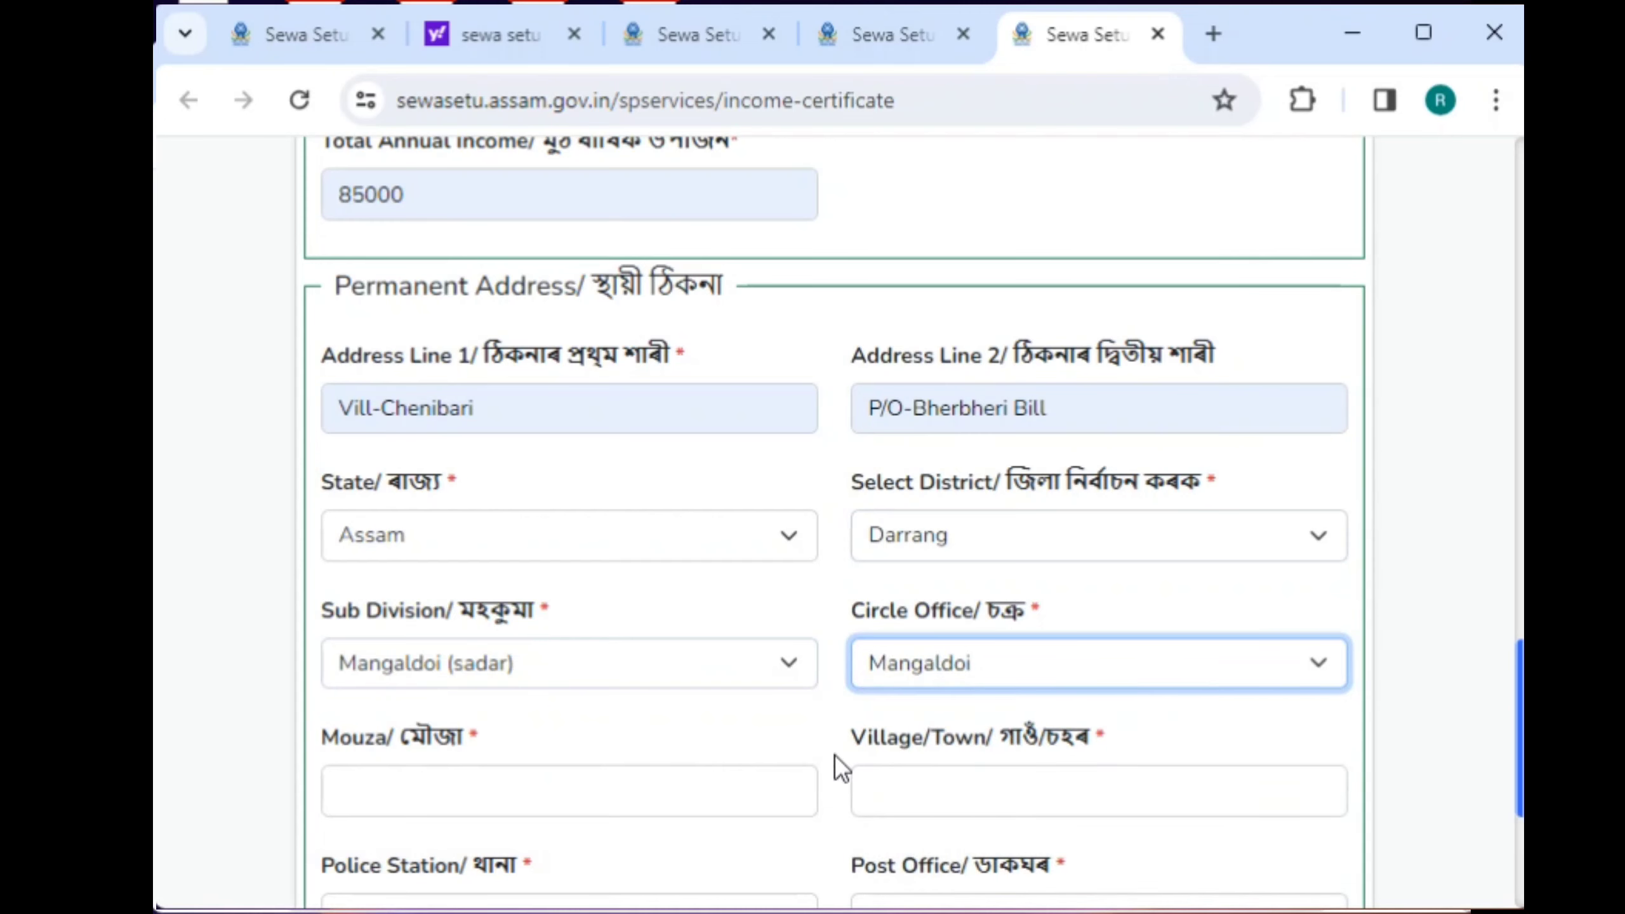
pyautogui.scroll(-4, 834, 765)
pyautogui.click(578, 486)
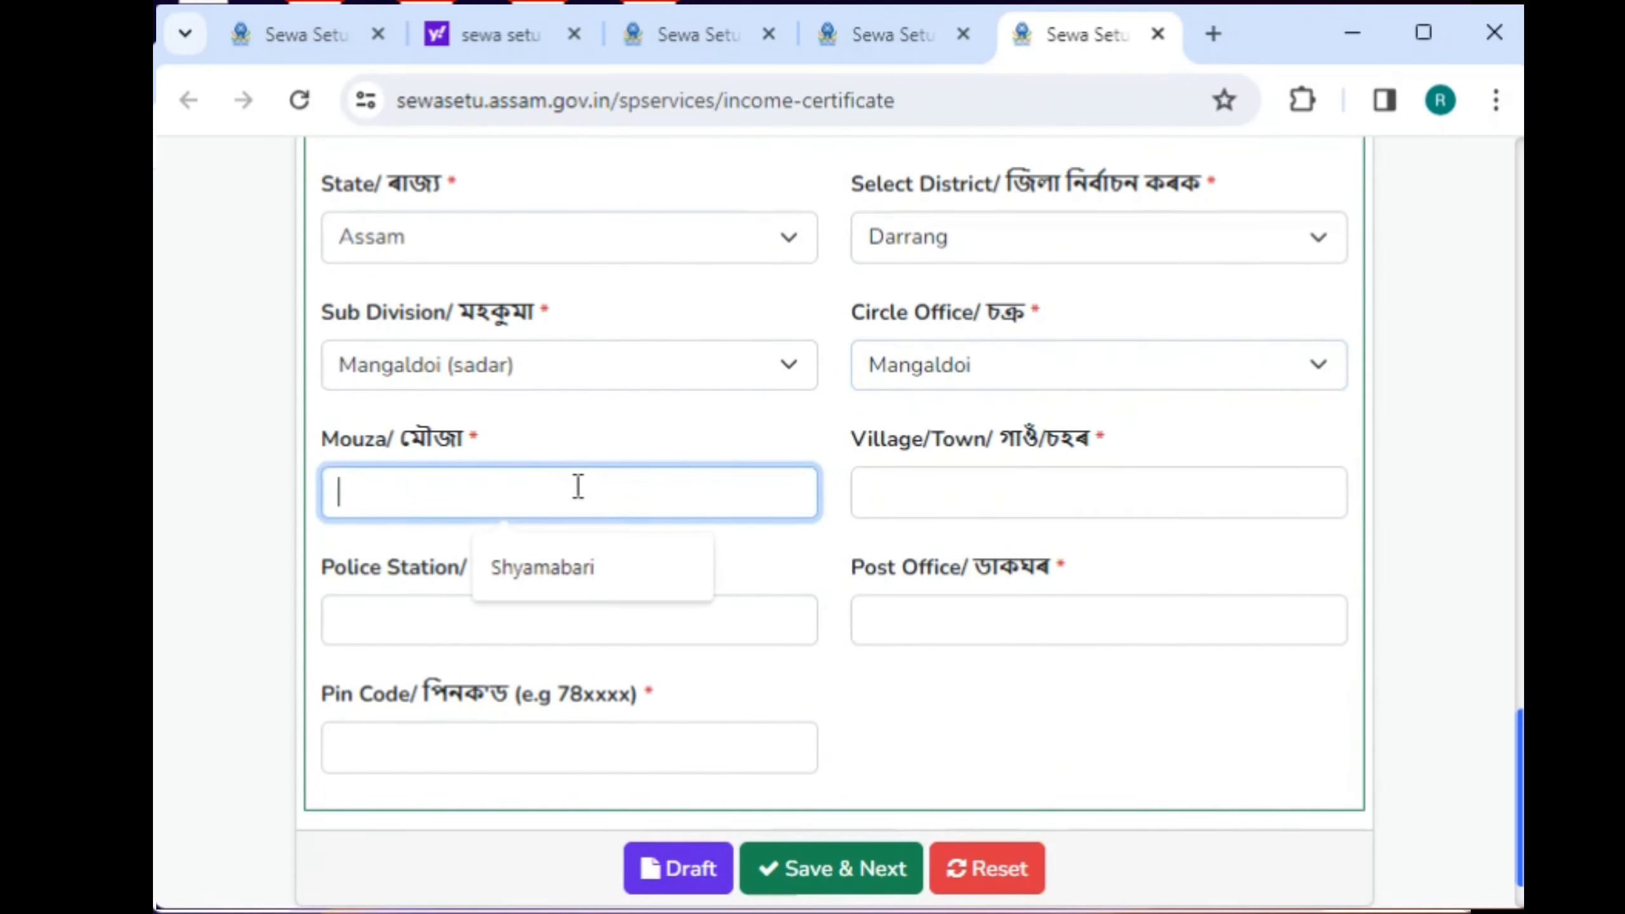
pyautogui.click(560, 564)
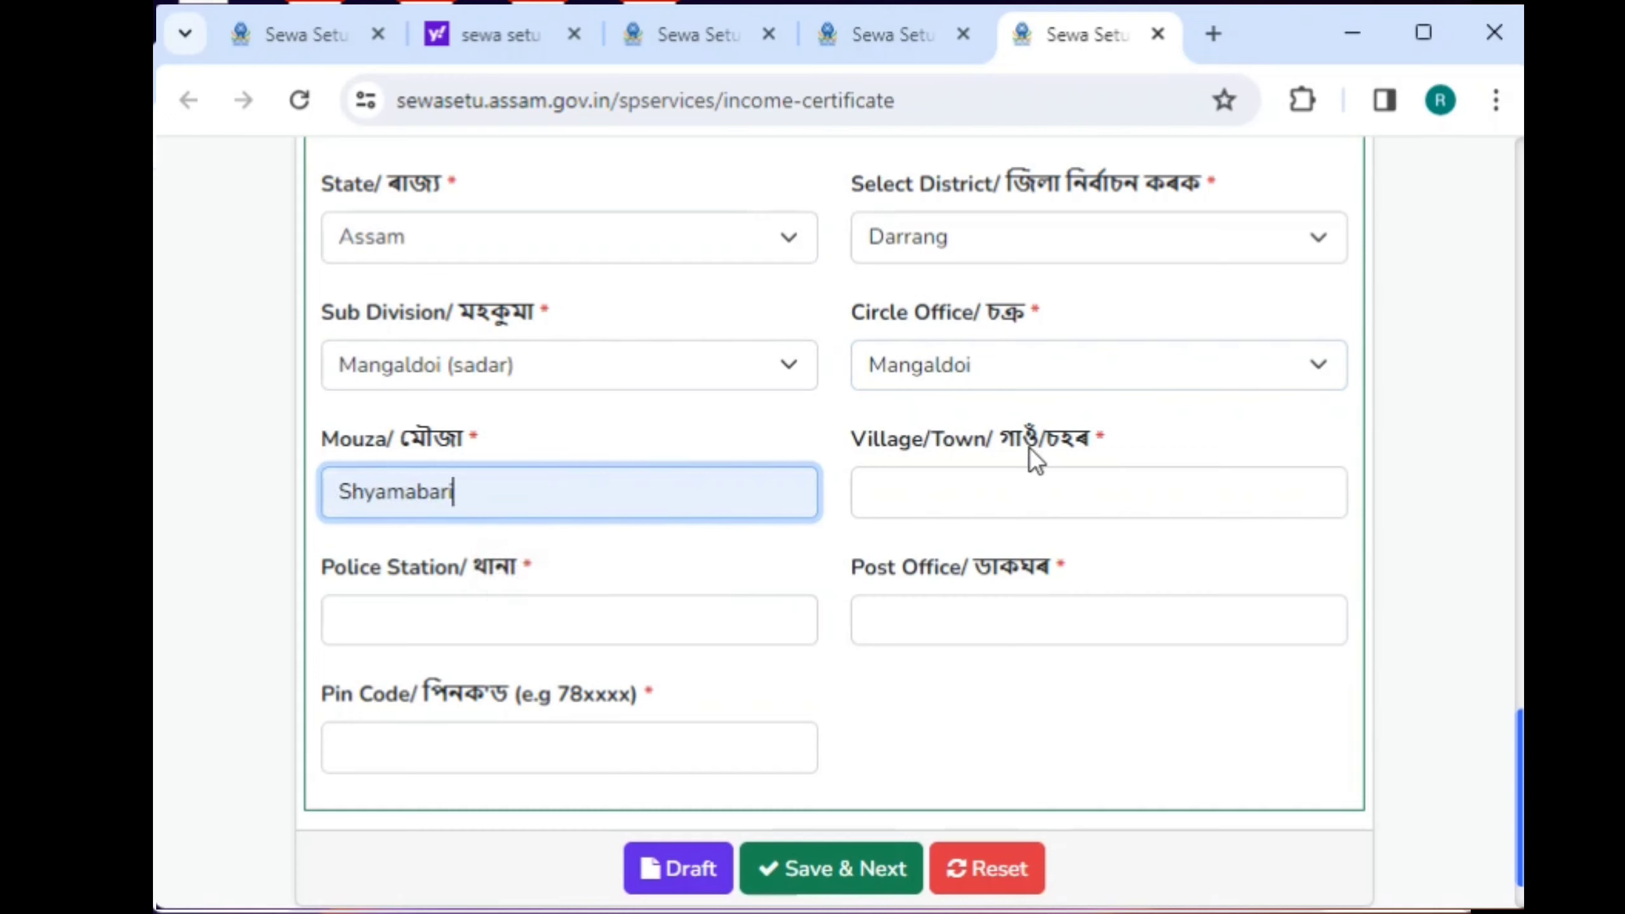
pyautogui.click(986, 489)
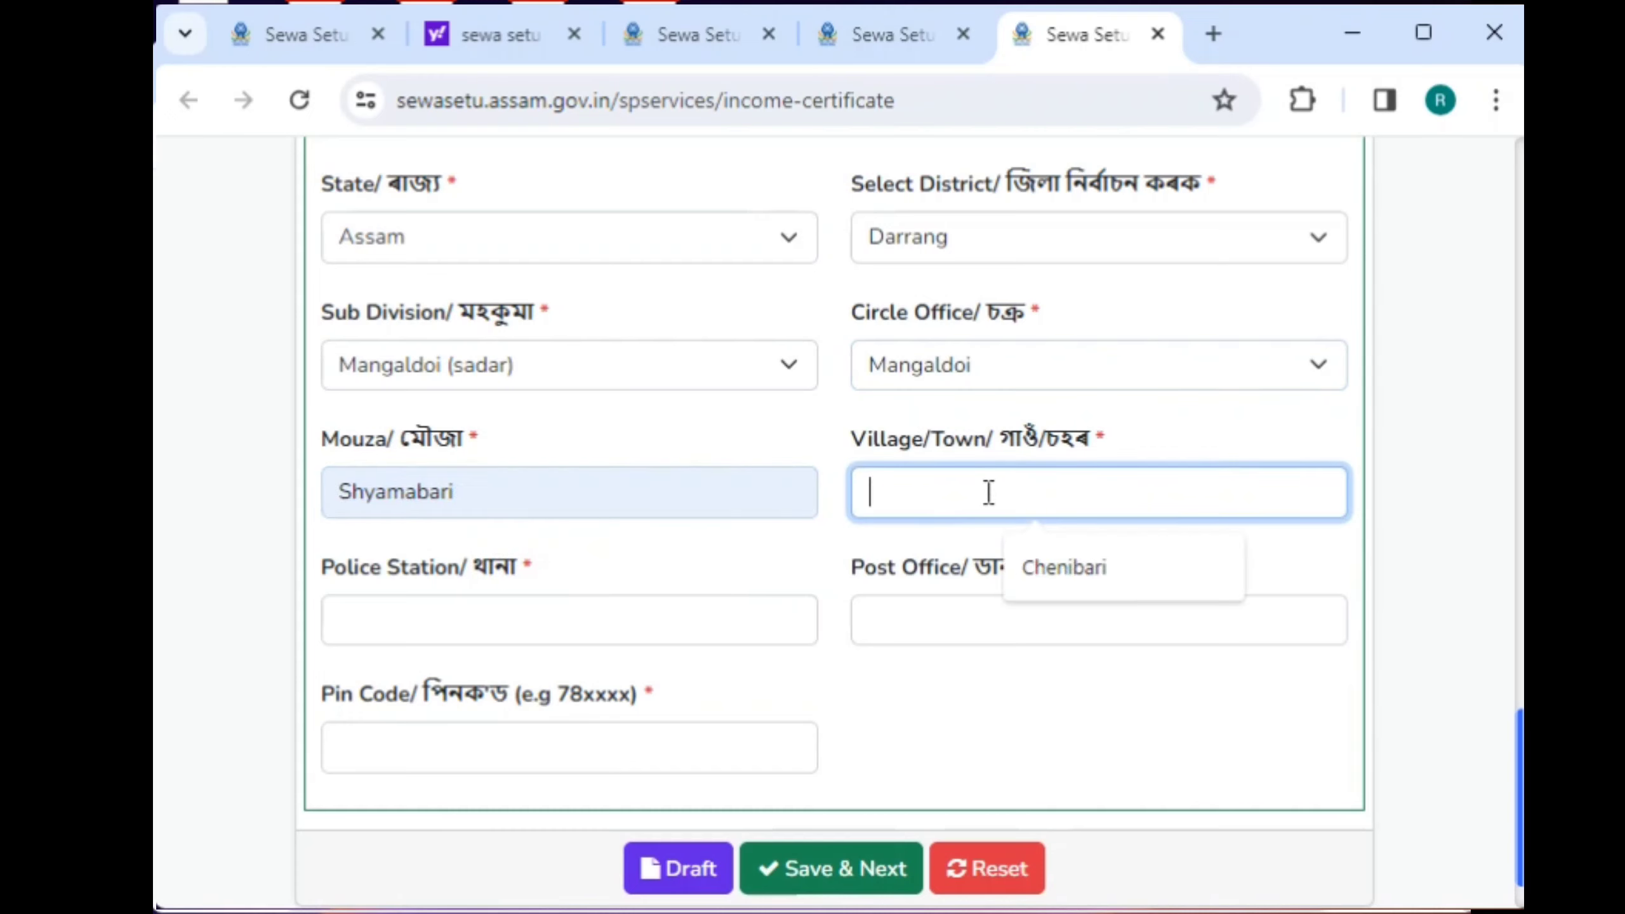
pyautogui.click(1072, 556)
pyautogui.click(611, 622)
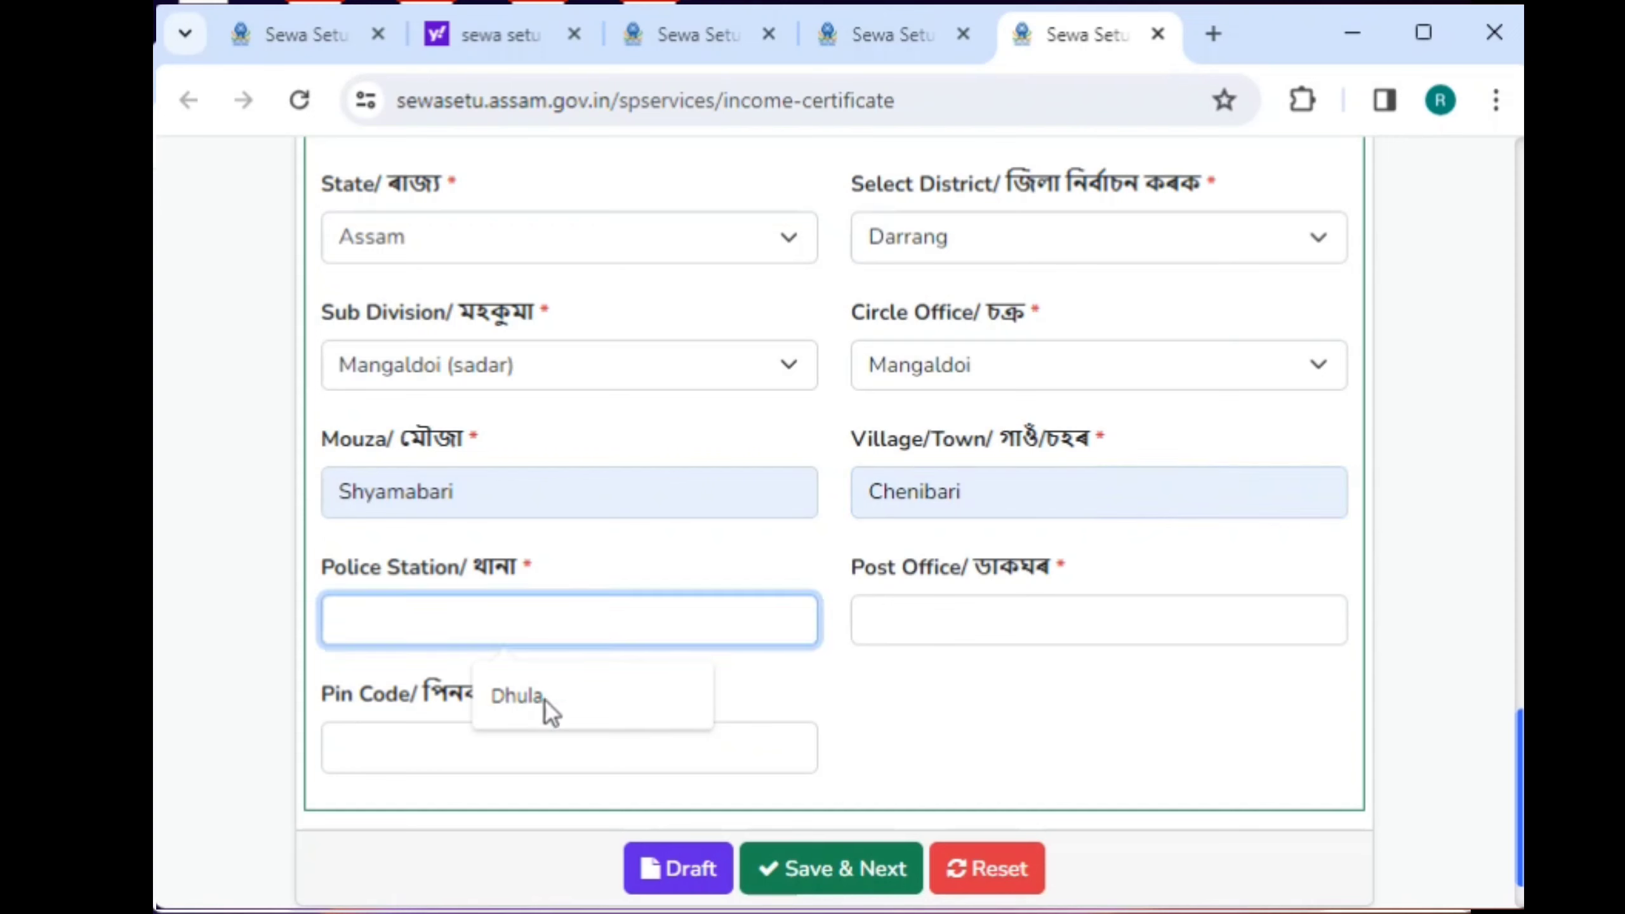
pyautogui.click(530, 711)
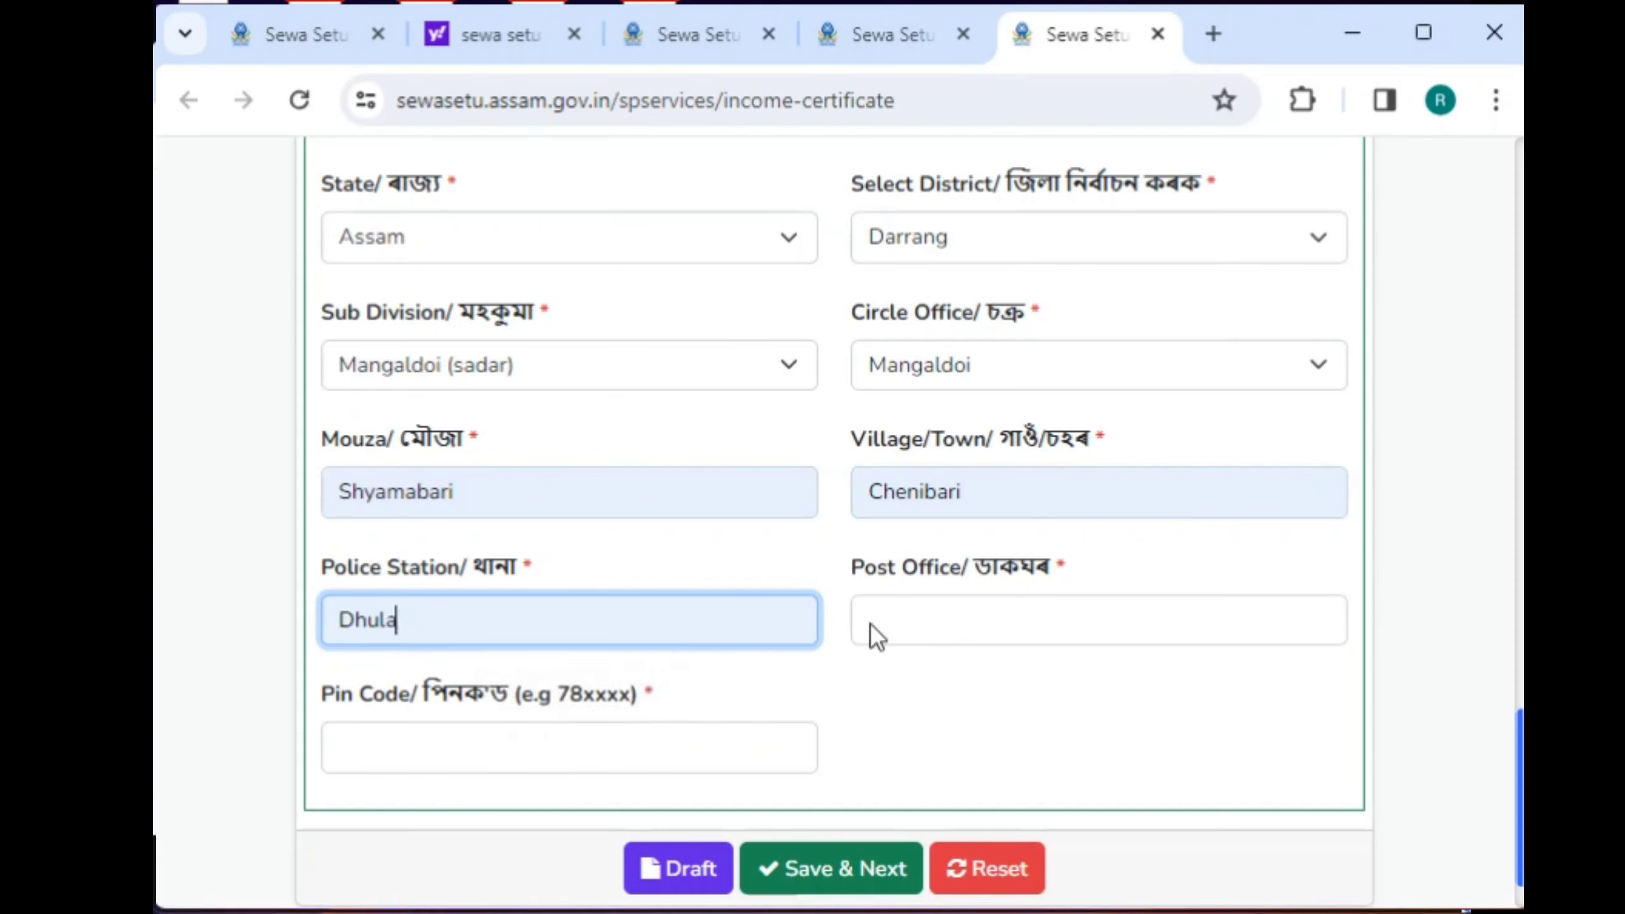
pyautogui.click(975, 617)
pyautogui.click(1056, 717)
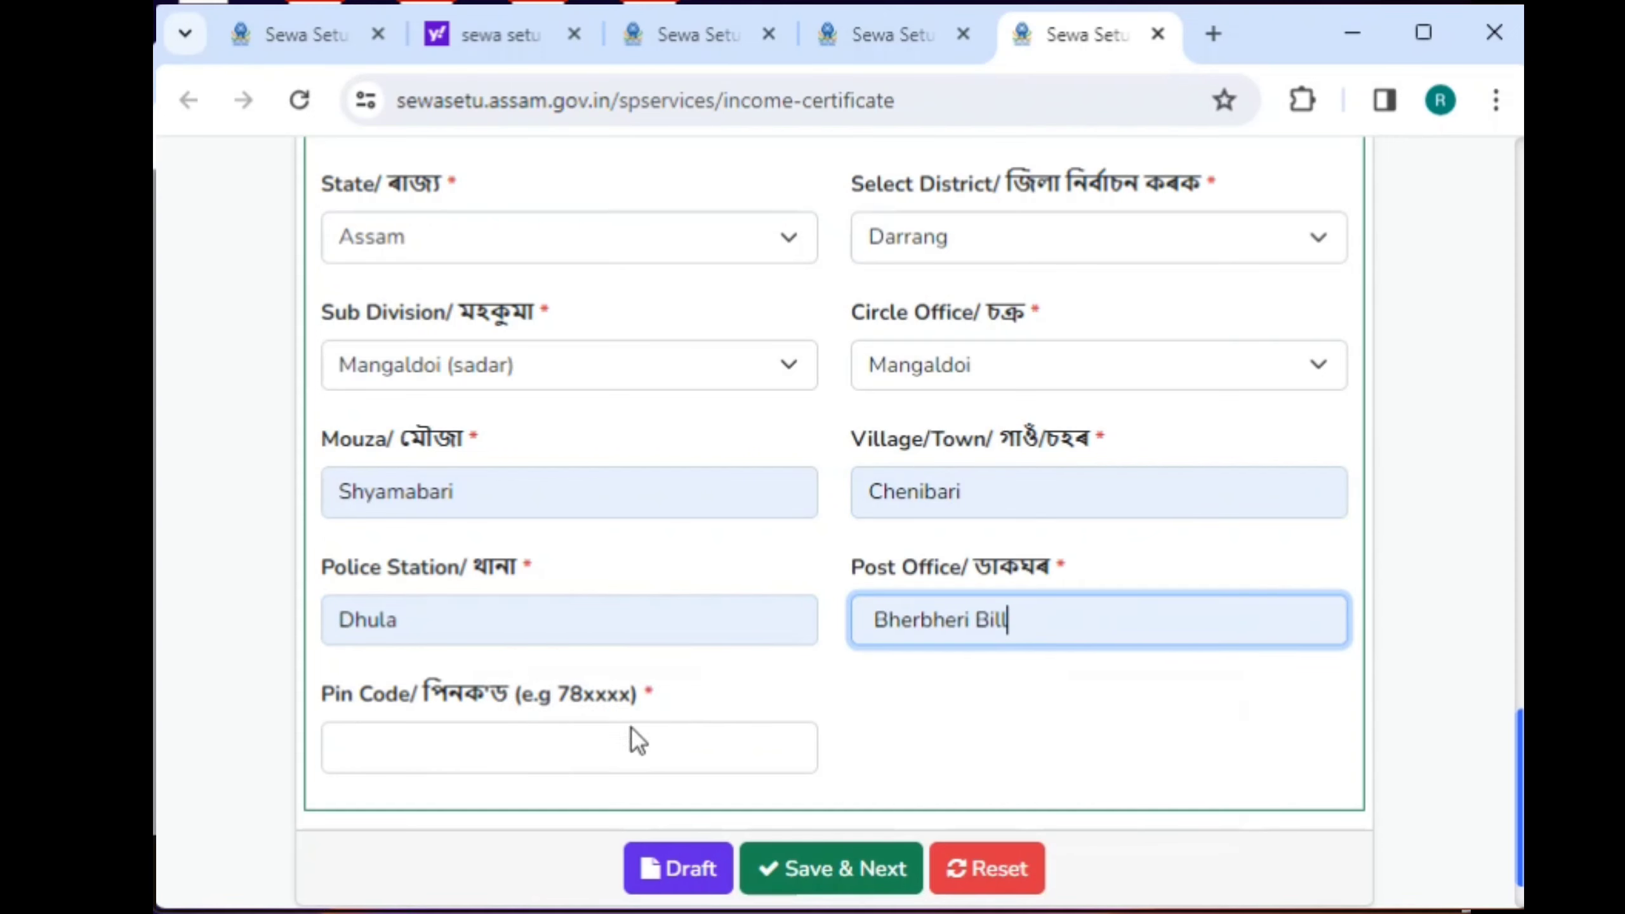
pyautogui.click(475, 769)
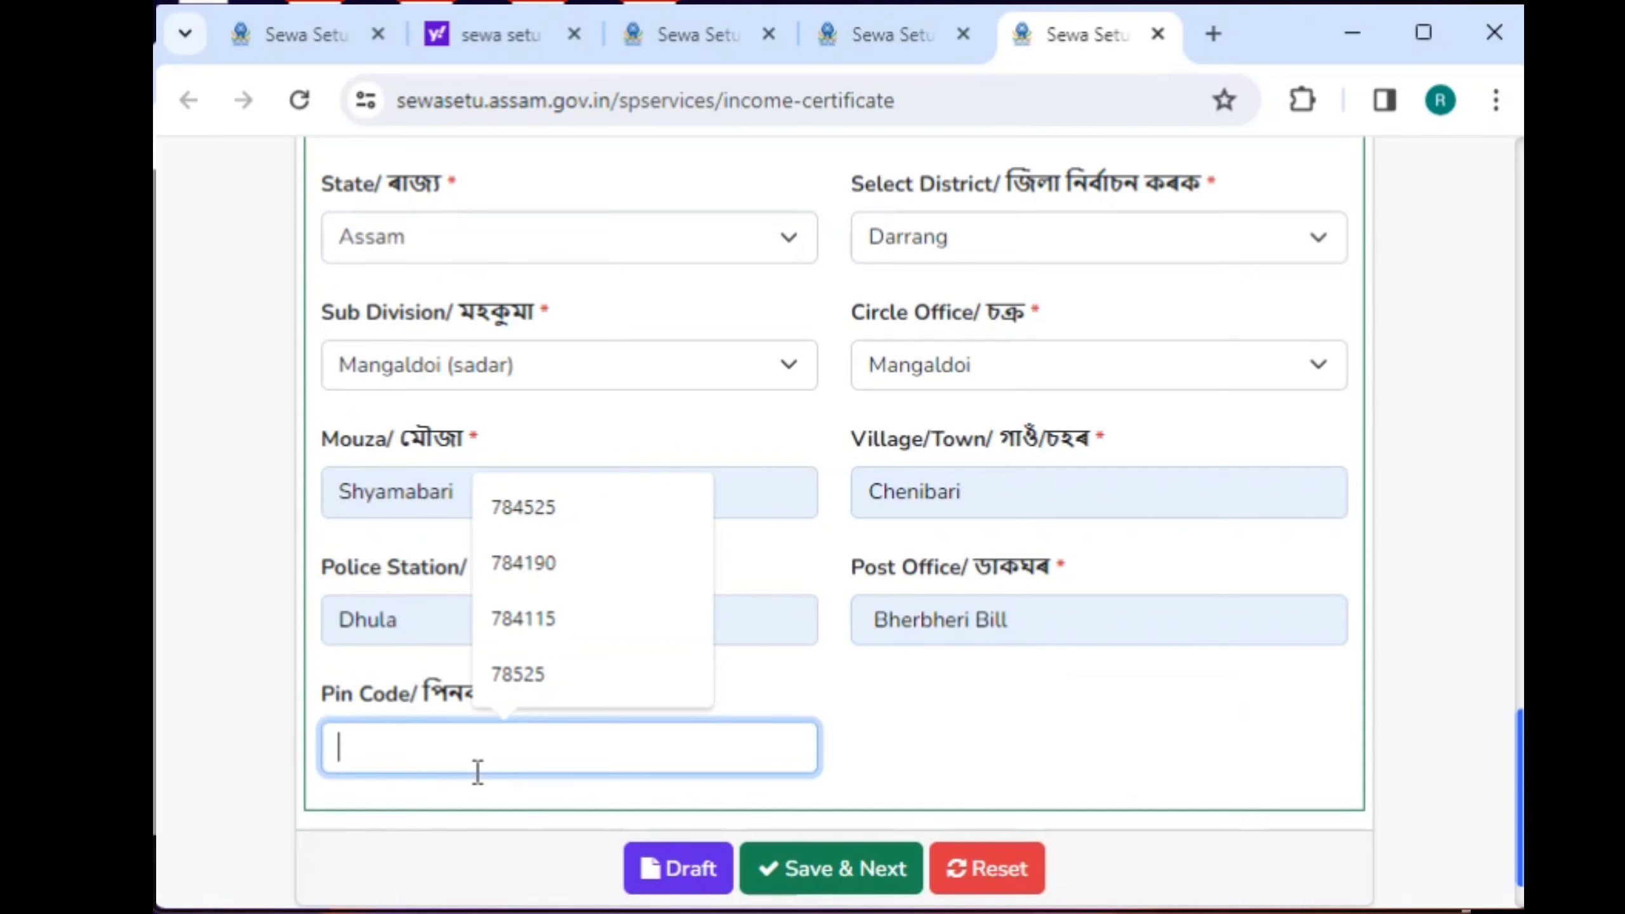
pyautogui.click(532, 520)
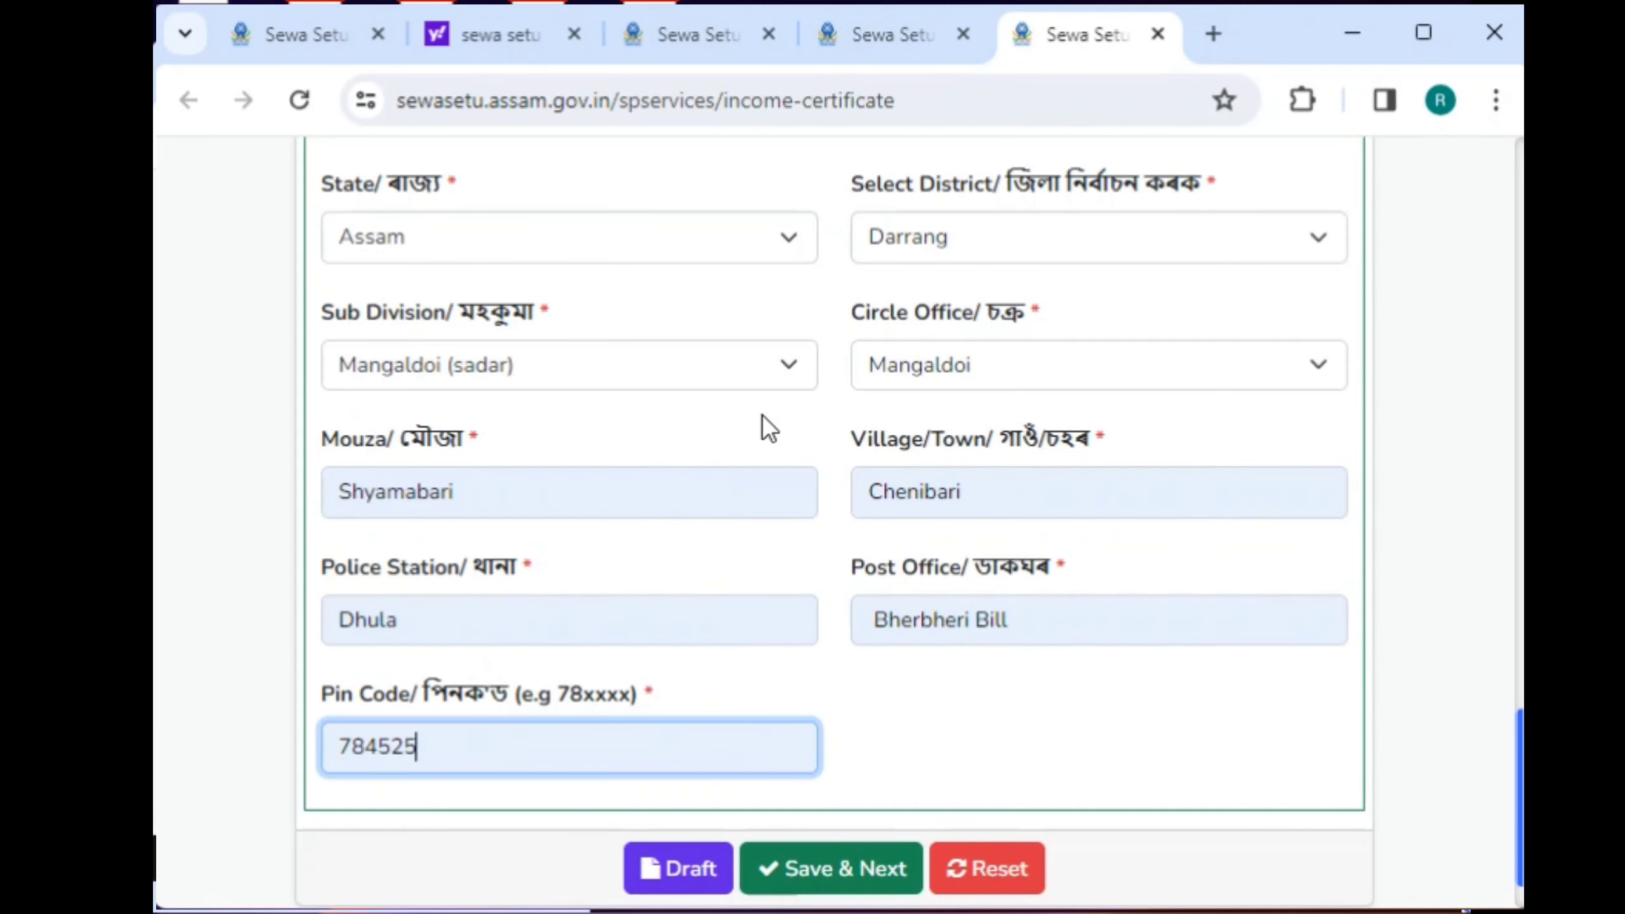
pyautogui.scroll(-2, 767, 428)
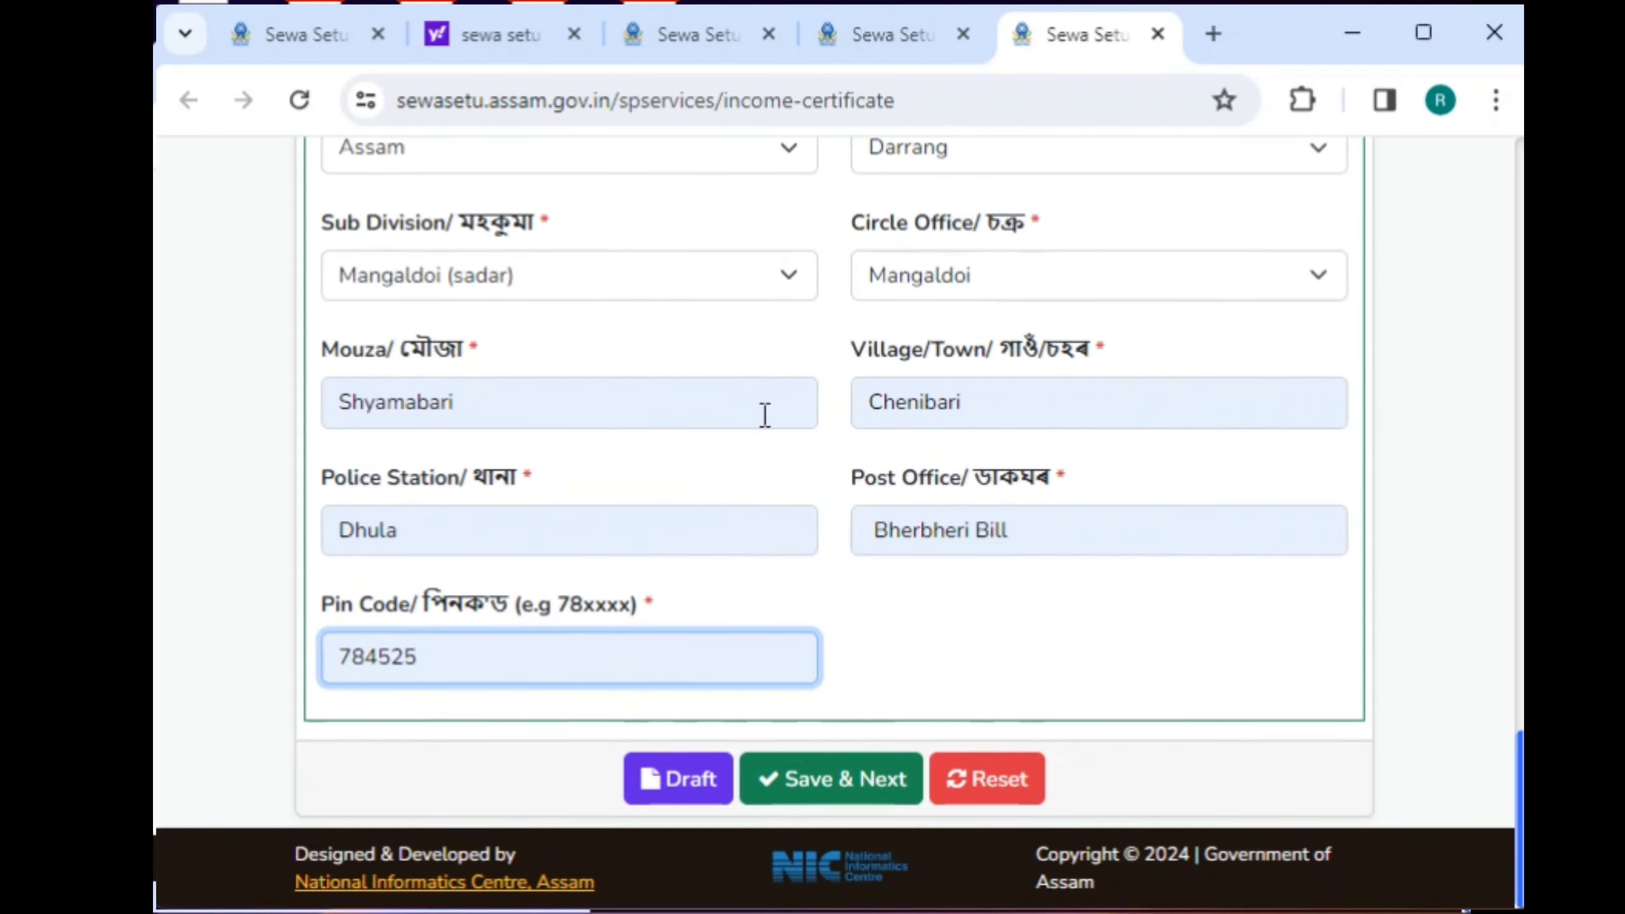
# Save the address with Save & Next and confirm Yes in the dialog
pyautogui.click(810, 781)
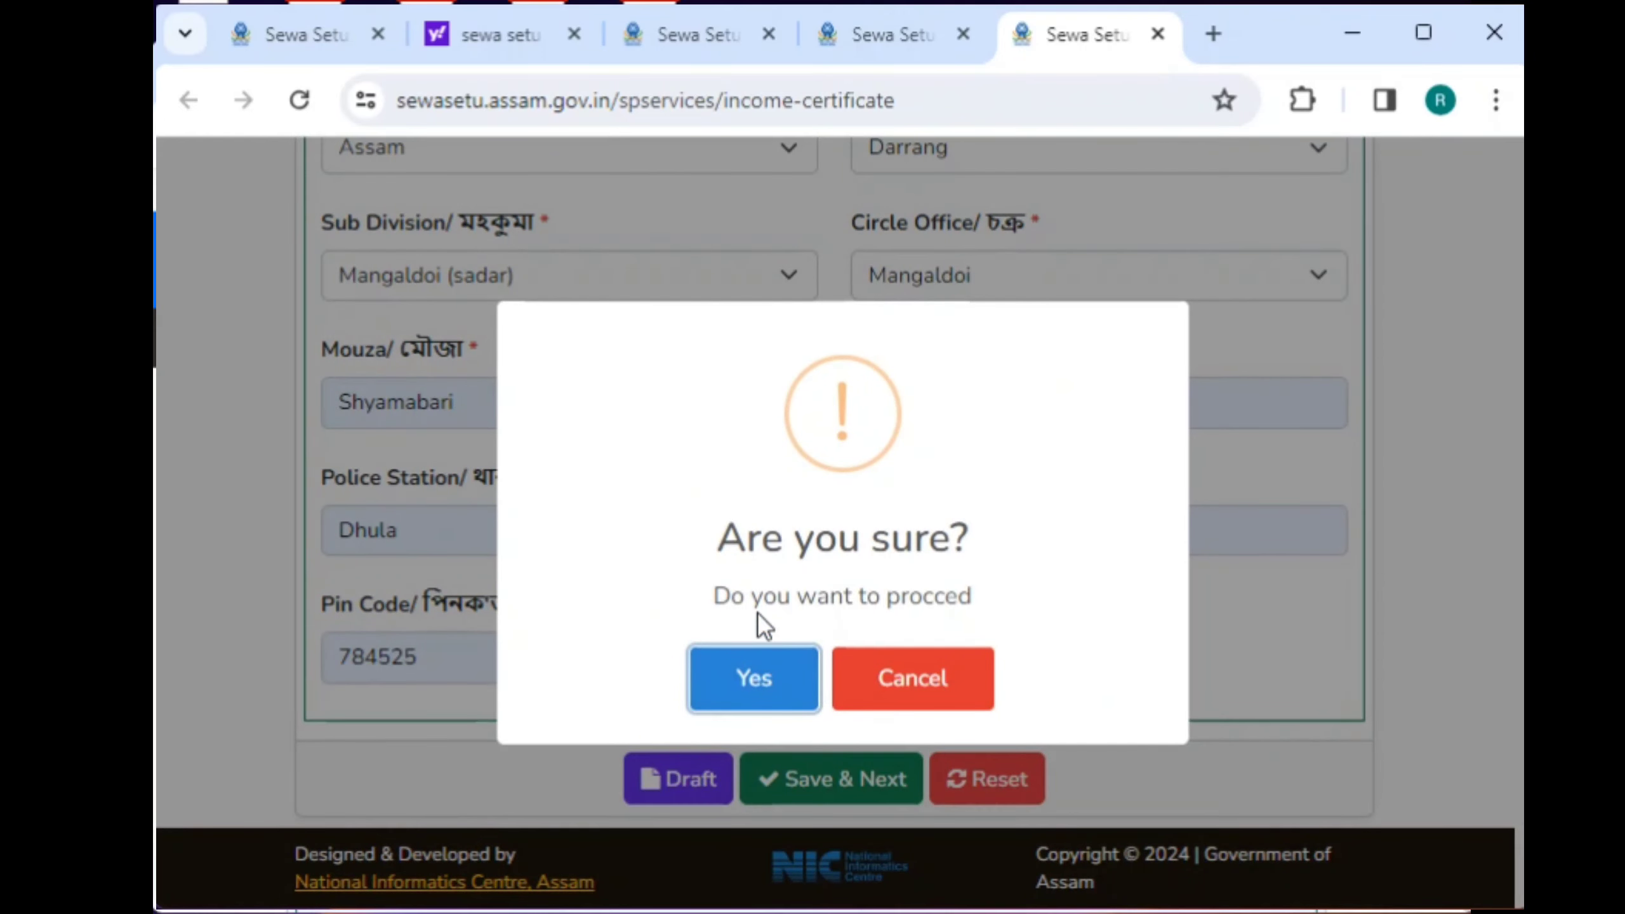
pyautogui.click(749, 688)
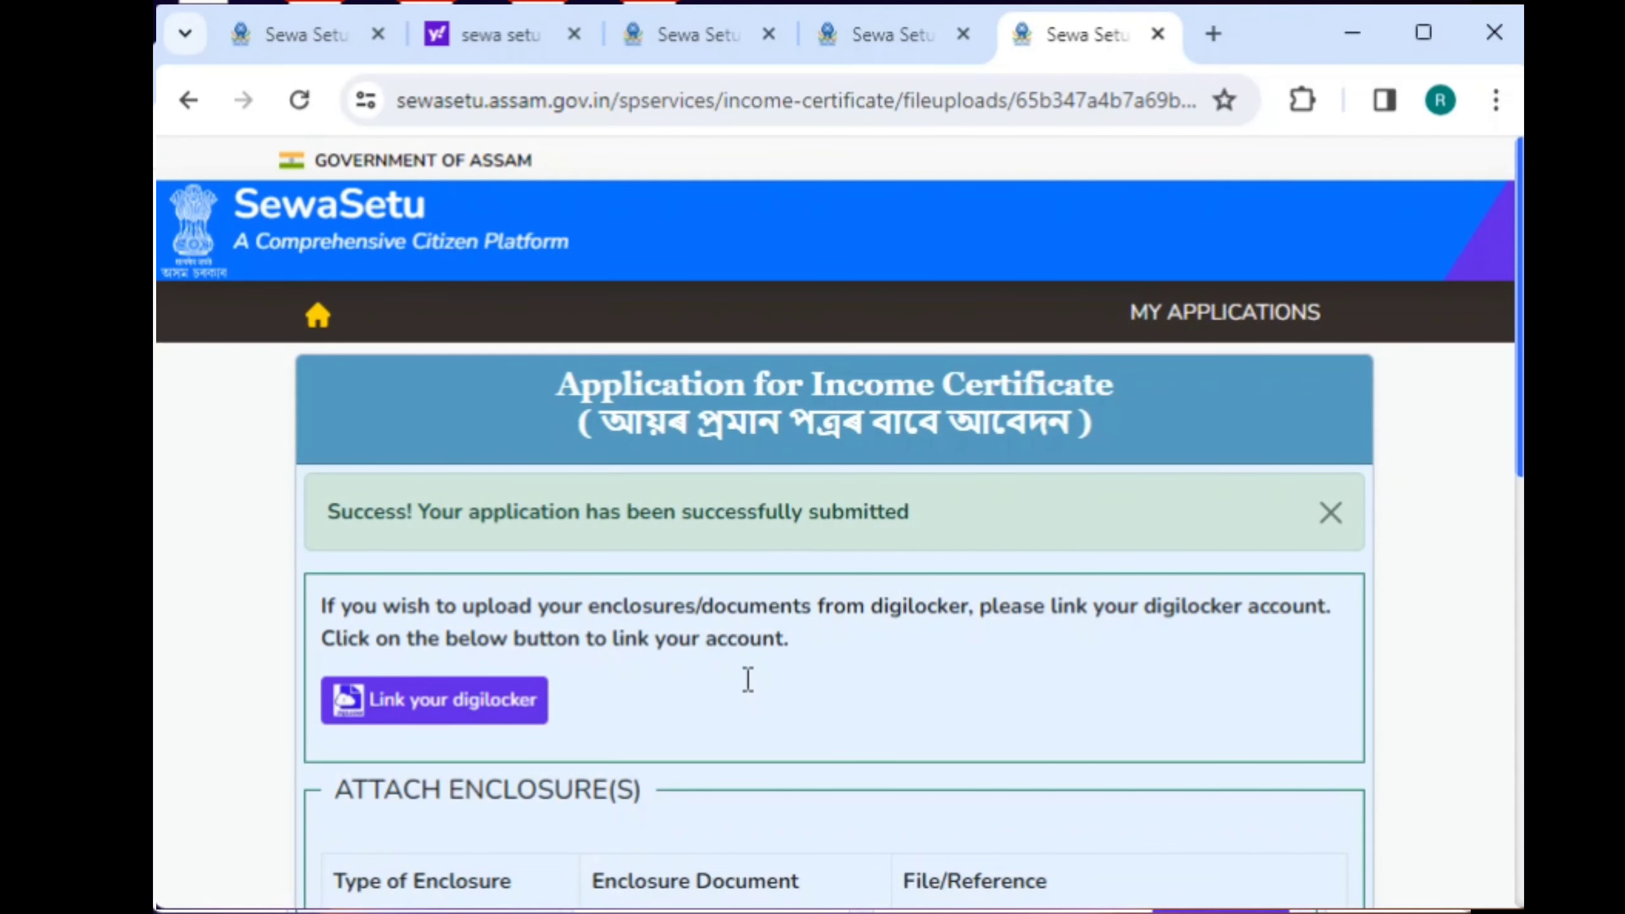
# Attach Aadhar RRR.pdf as the Address Proof enclosure
pyautogui.scroll(-6, 747, 680)
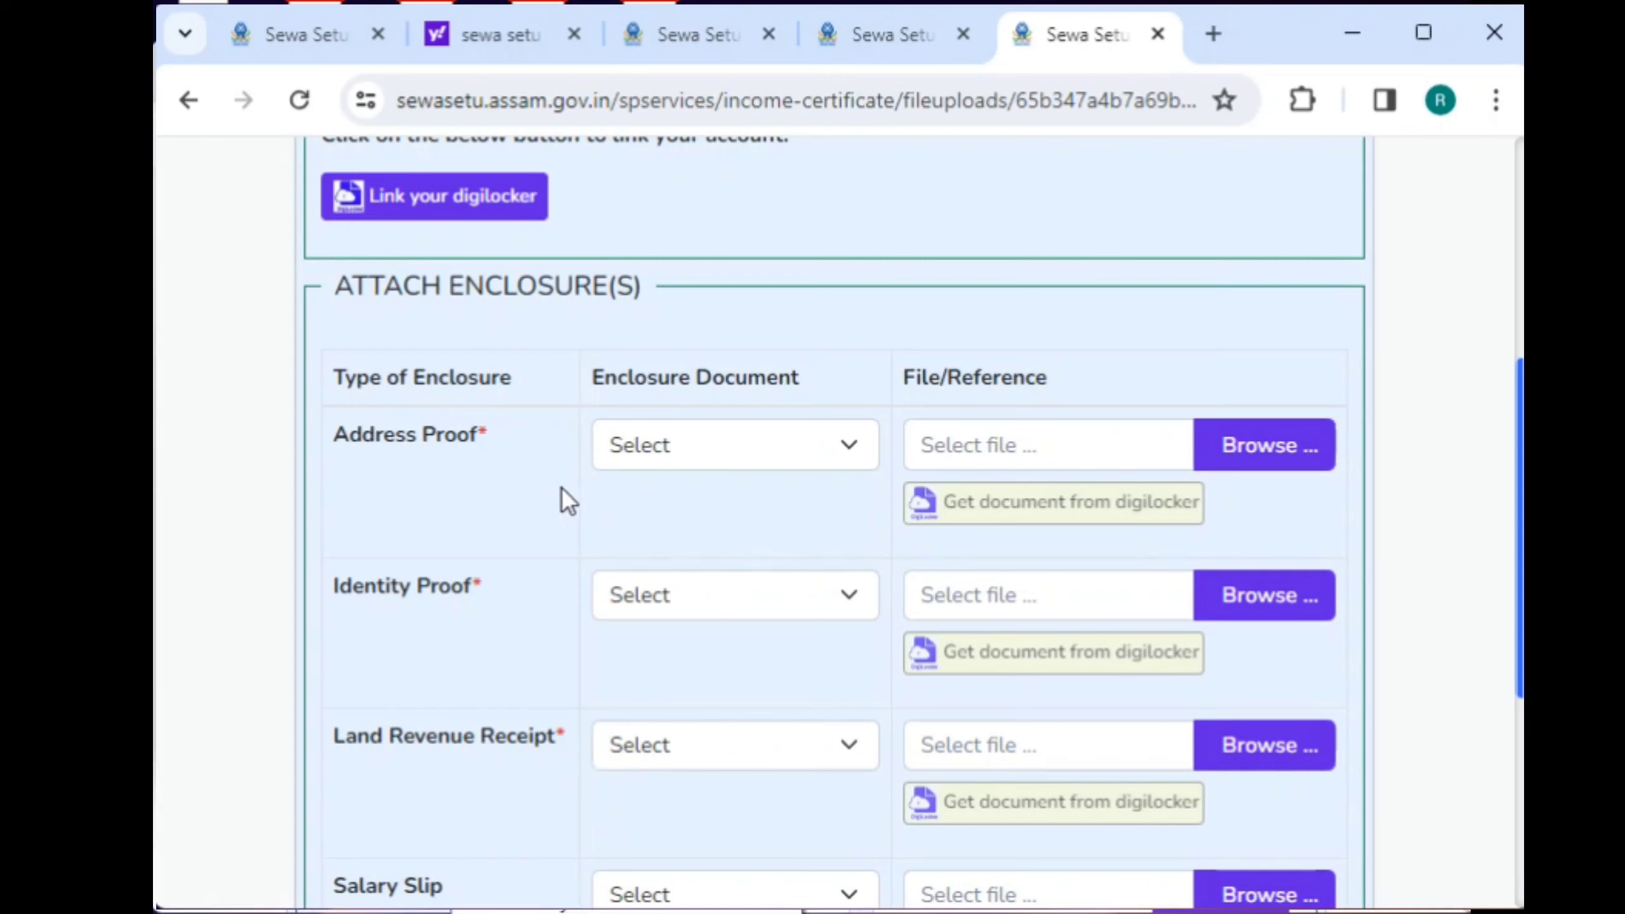
pyautogui.click(730, 464)
pyautogui.click(714, 519)
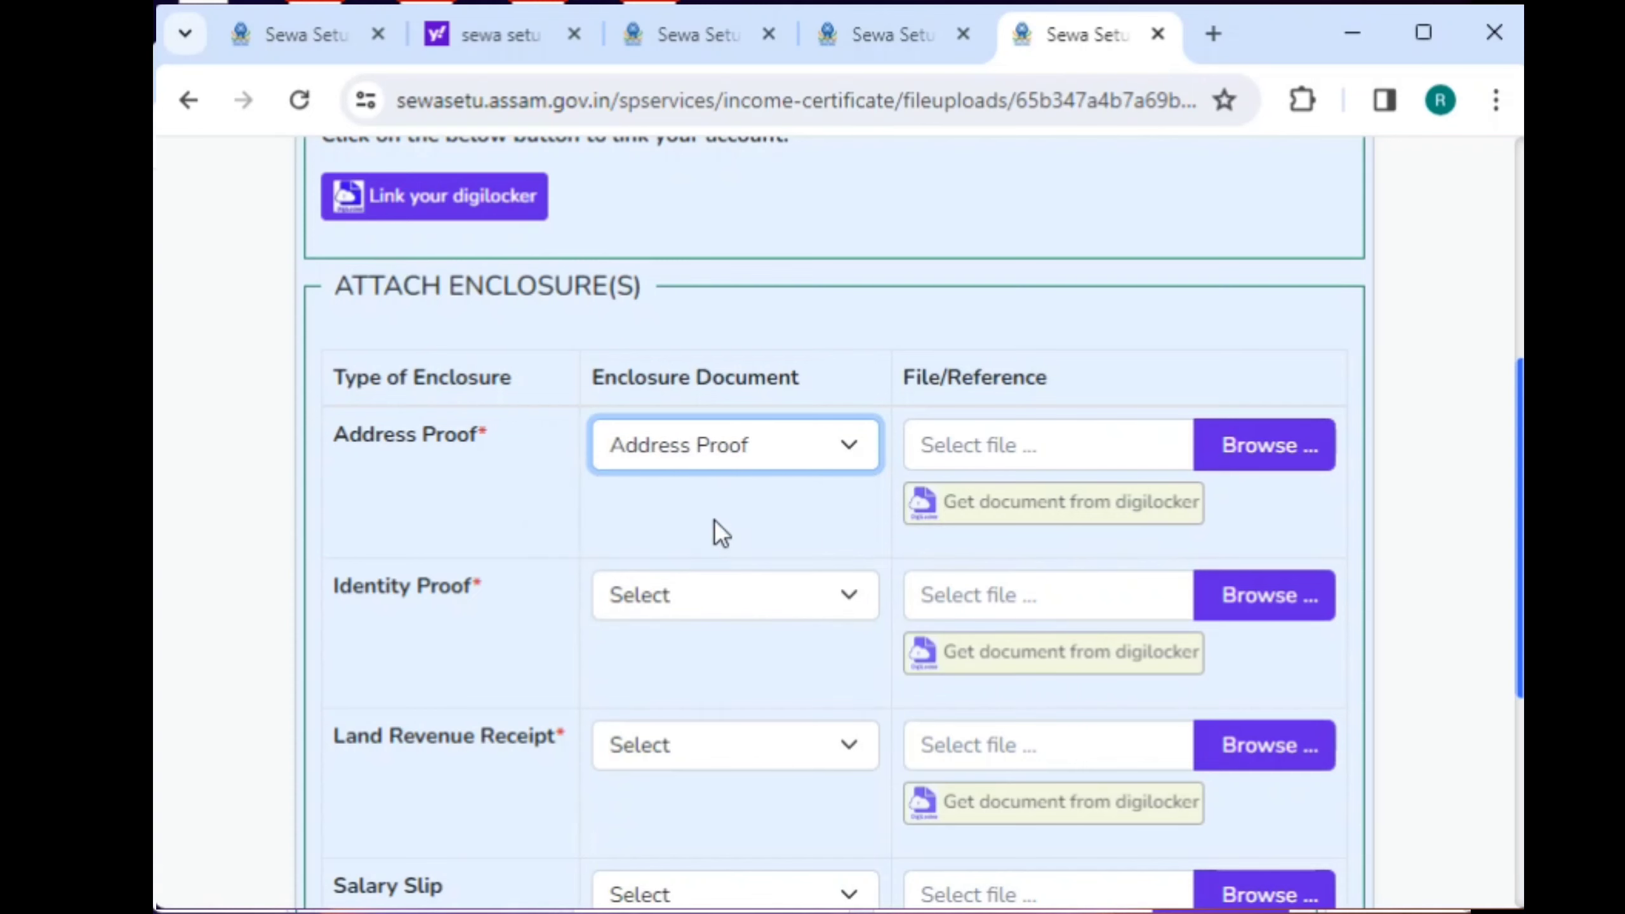
pyautogui.click(1264, 444)
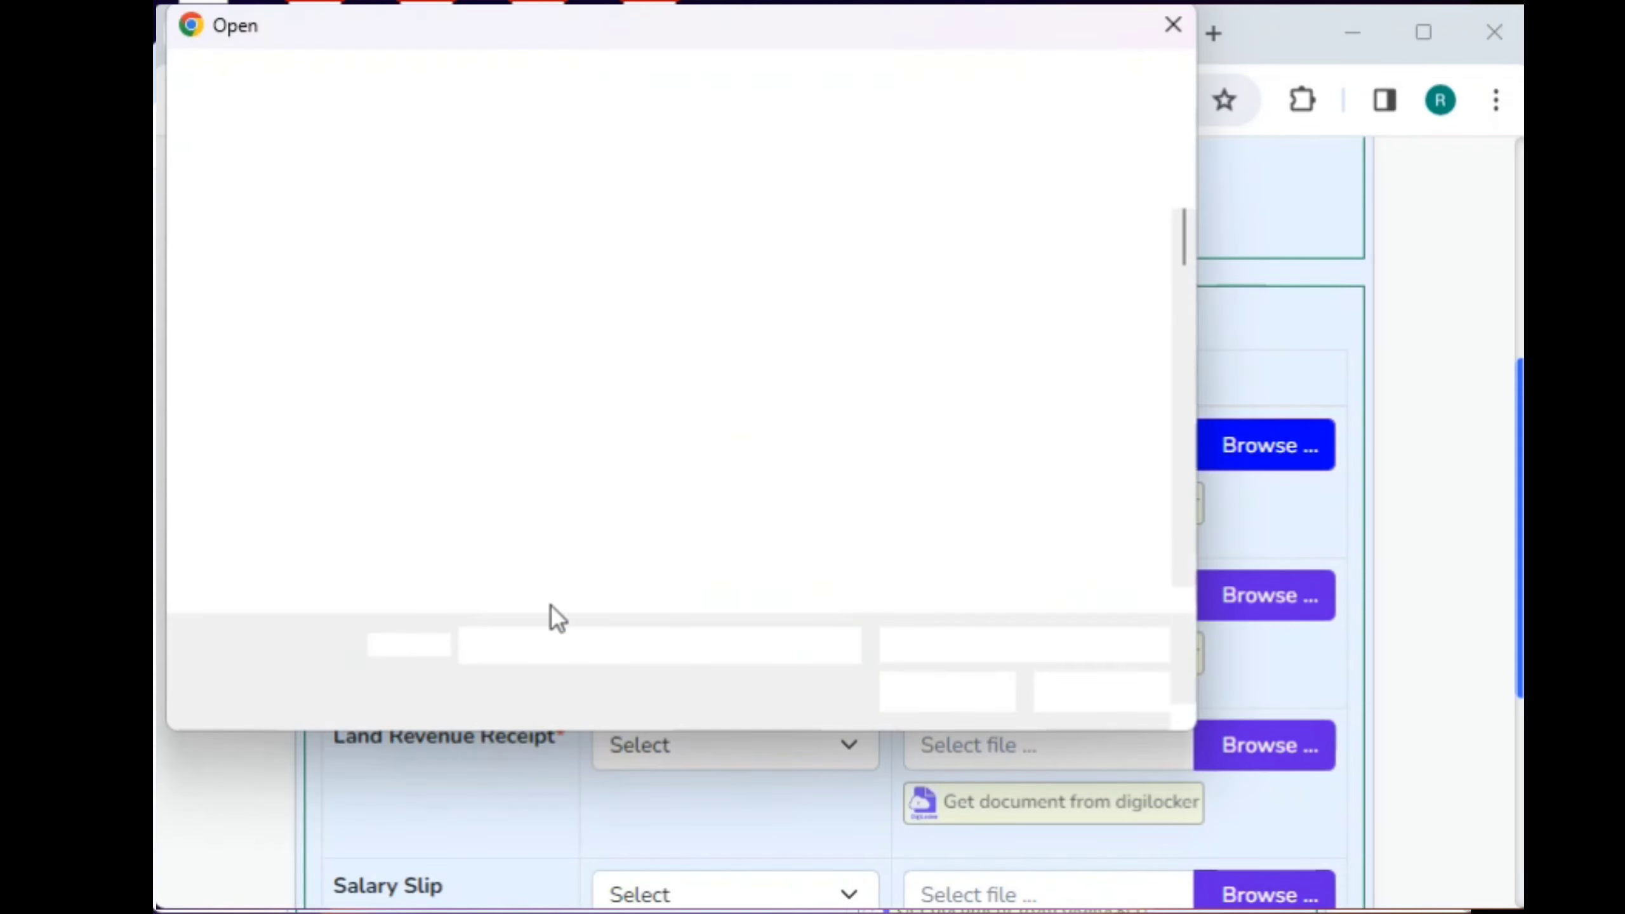
pyautogui.write('aa')
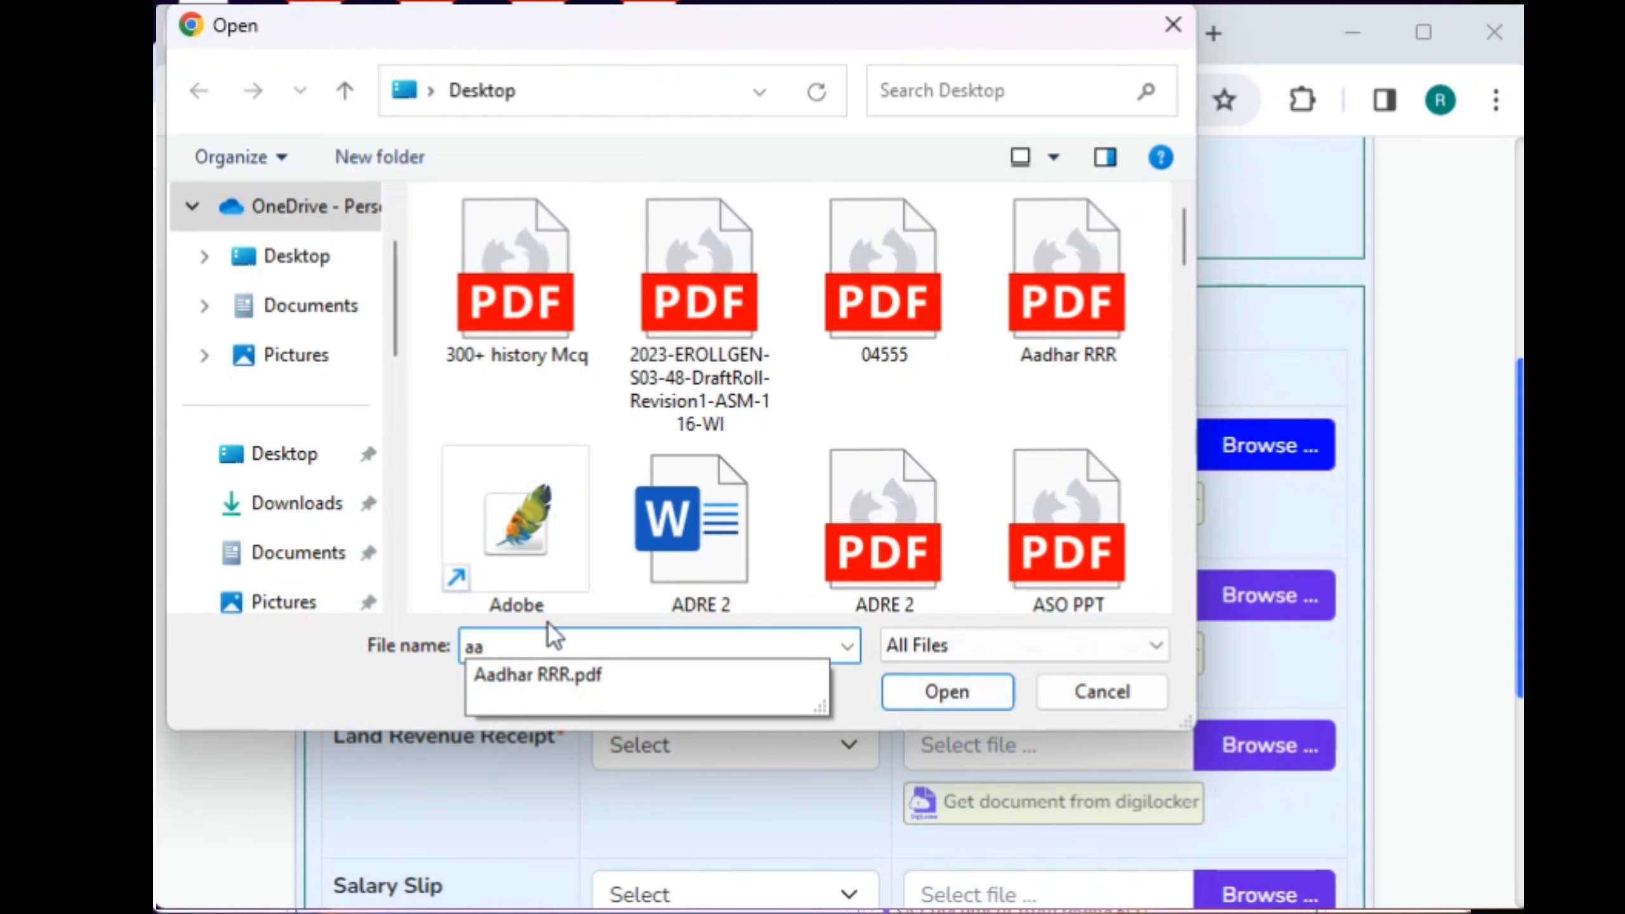
pyautogui.press('Down')
pyautogui.press('Return')
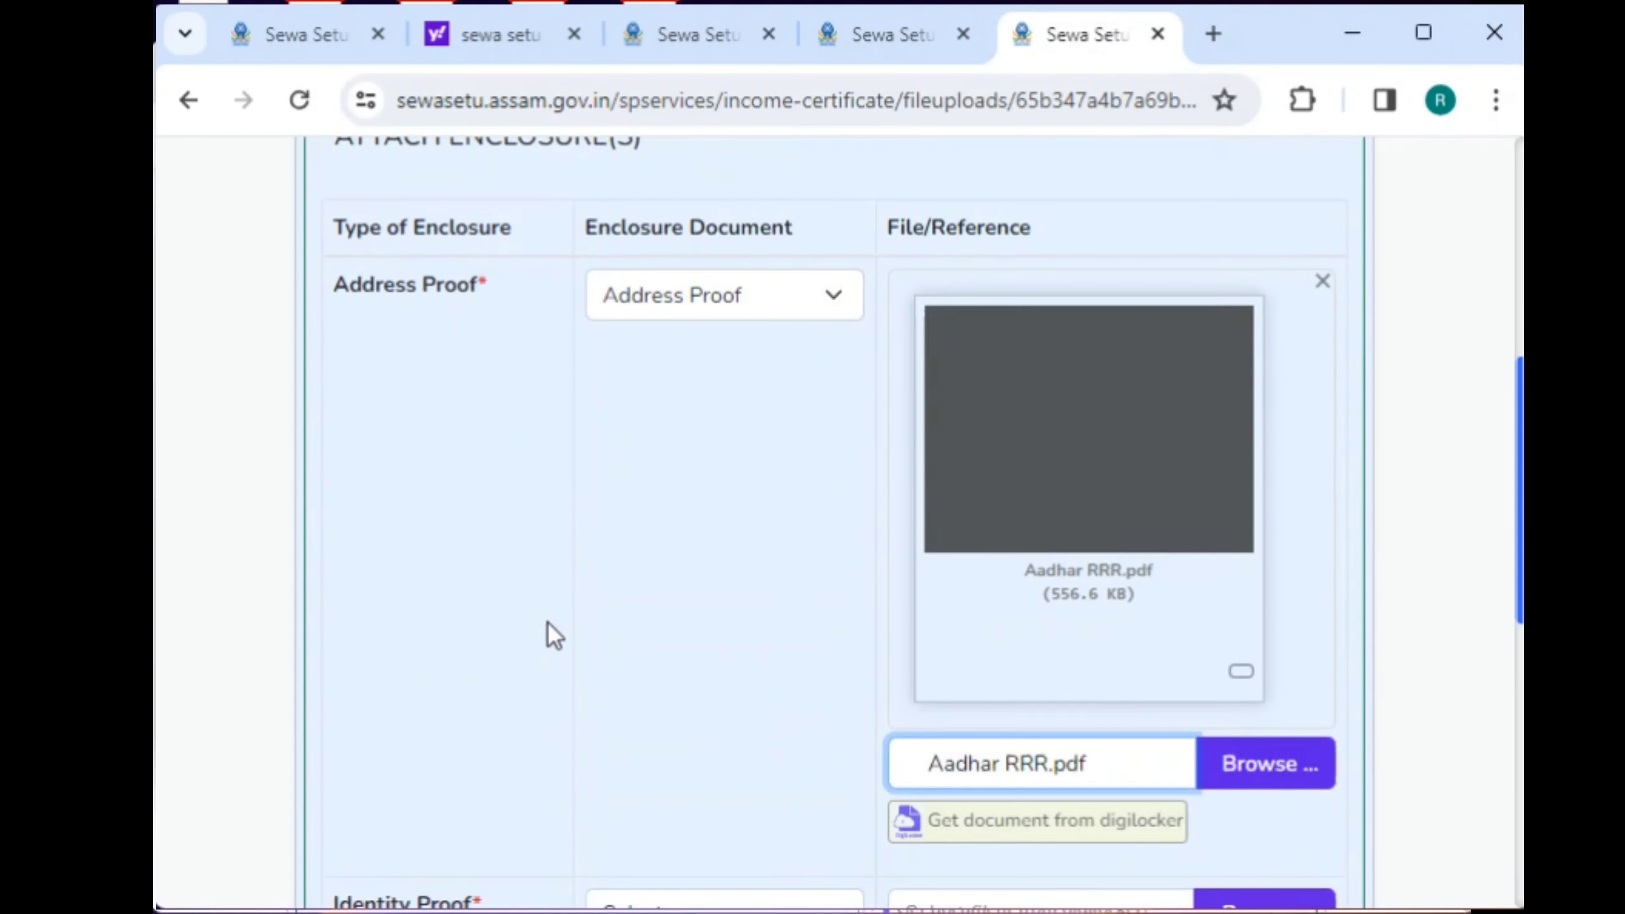
# Attach Voter RRR.pdf as the Identity Proof enclosure
pyautogui.scroll(-3, 552, 633)
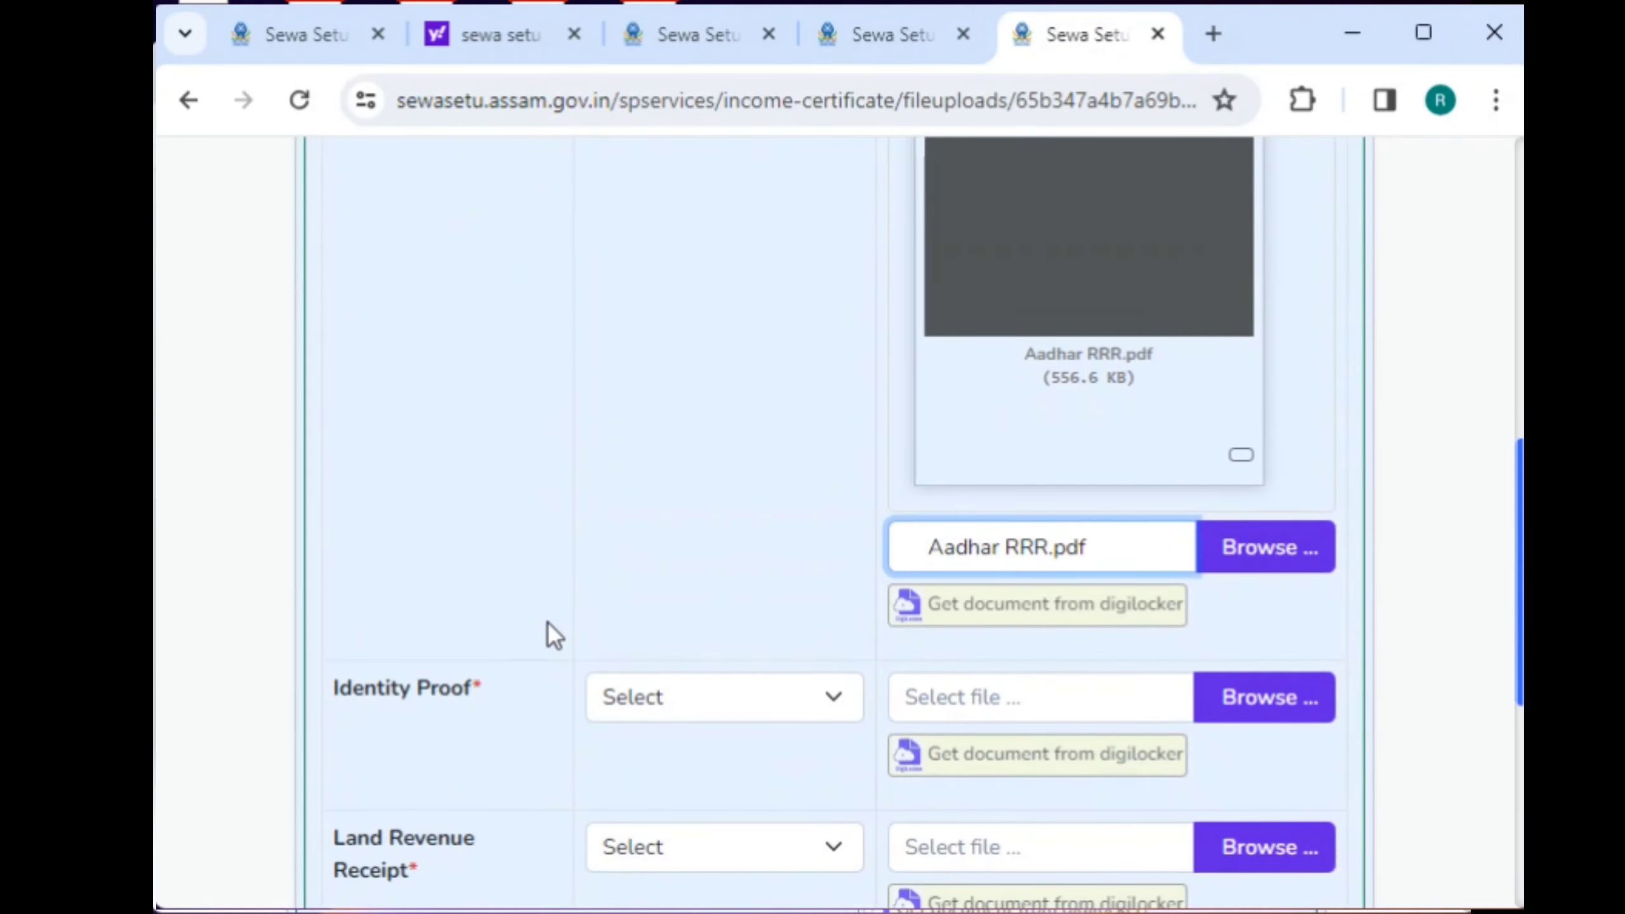
pyautogui.click(786, 696)
pyautogui.click(756, 777)
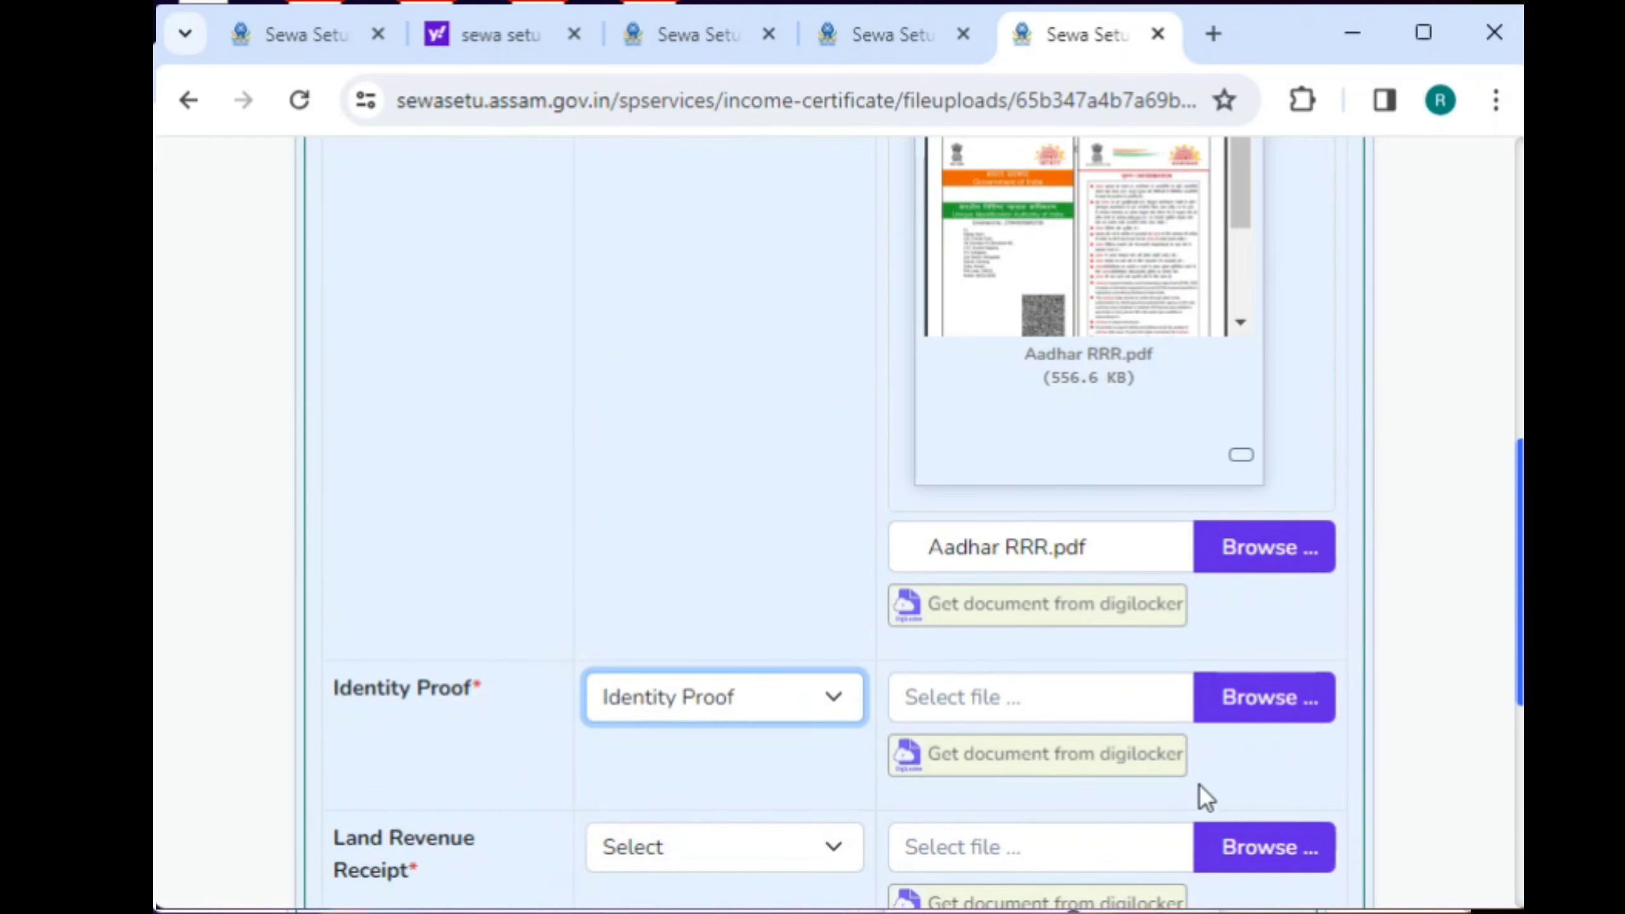
pyautogui.click(1258, 683)
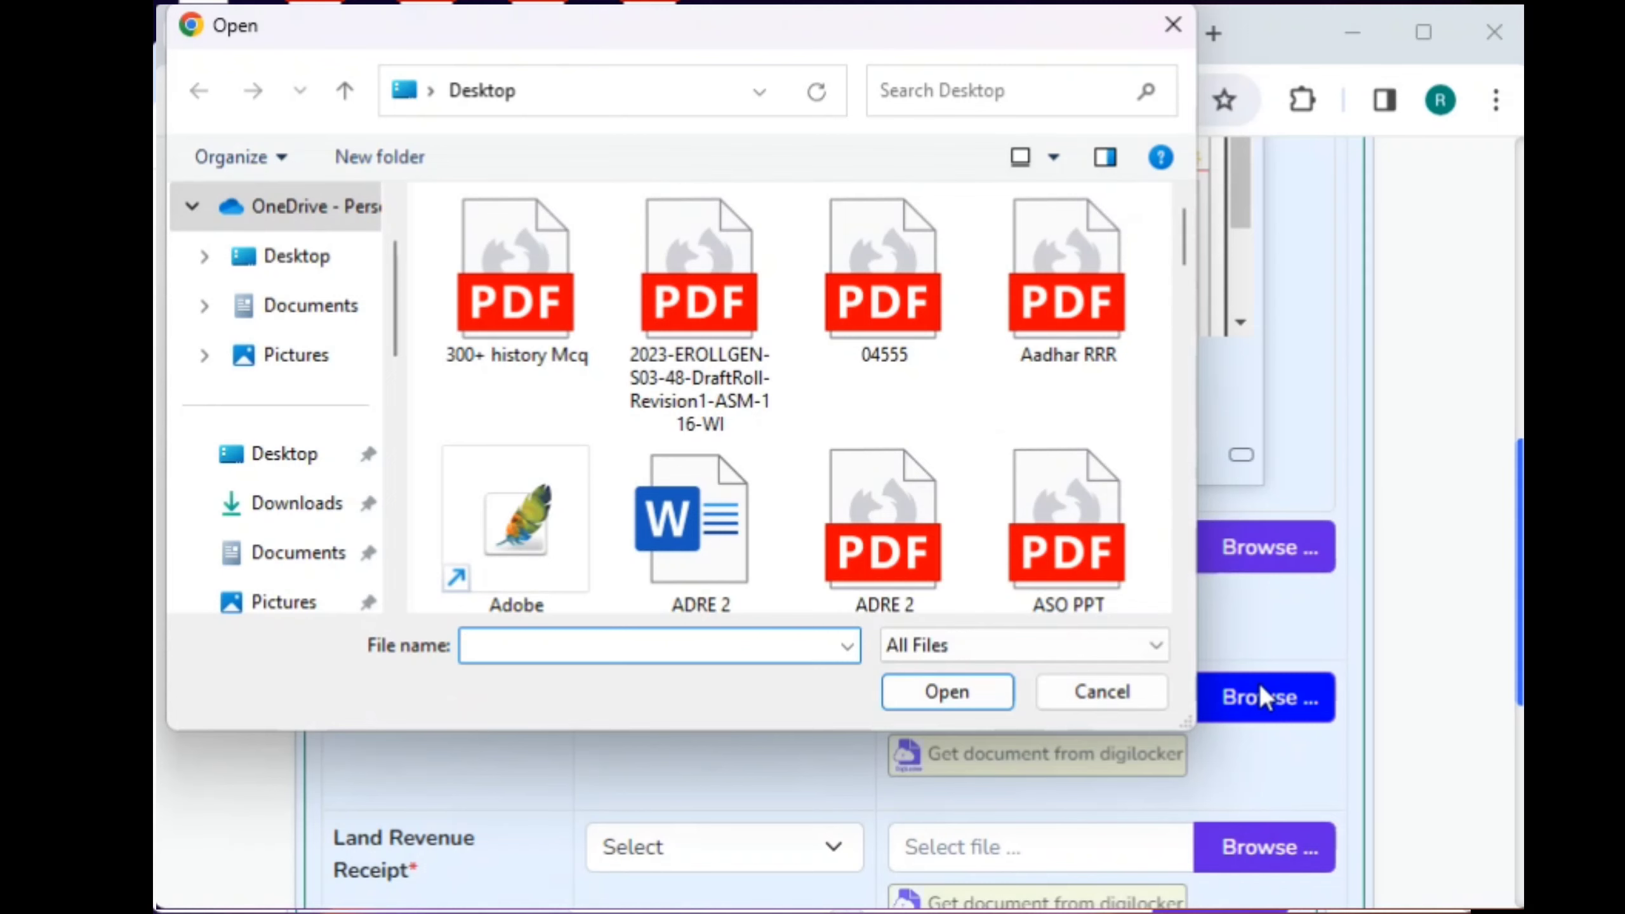
pyautogui.write('v')
pyautogui.press('Down')
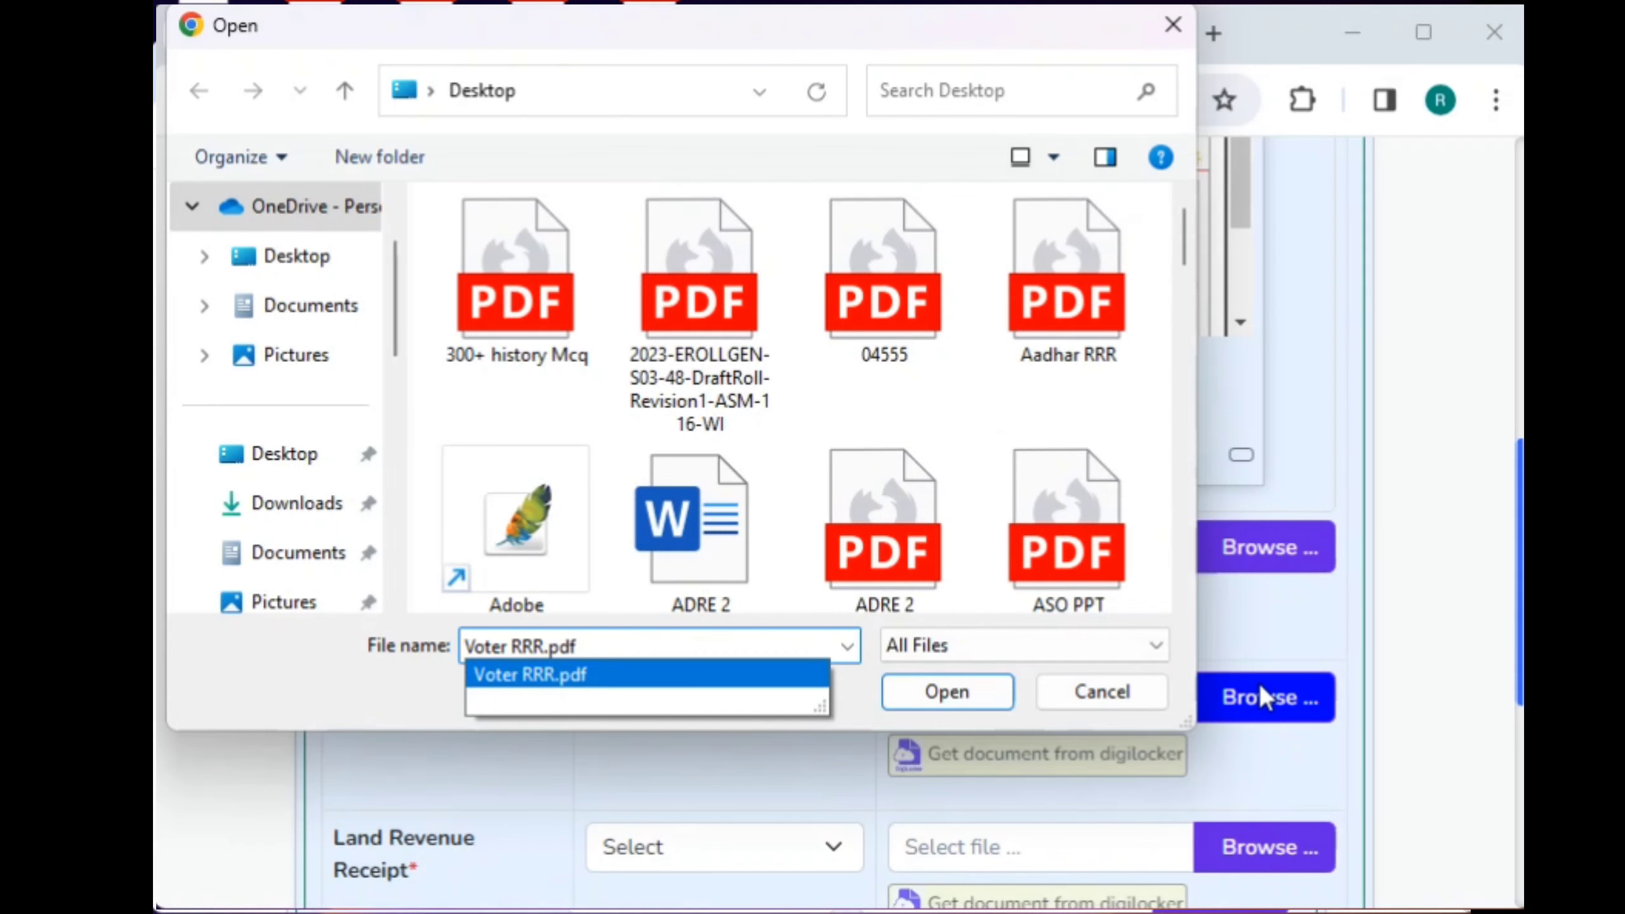
pyautogui.press('Return')
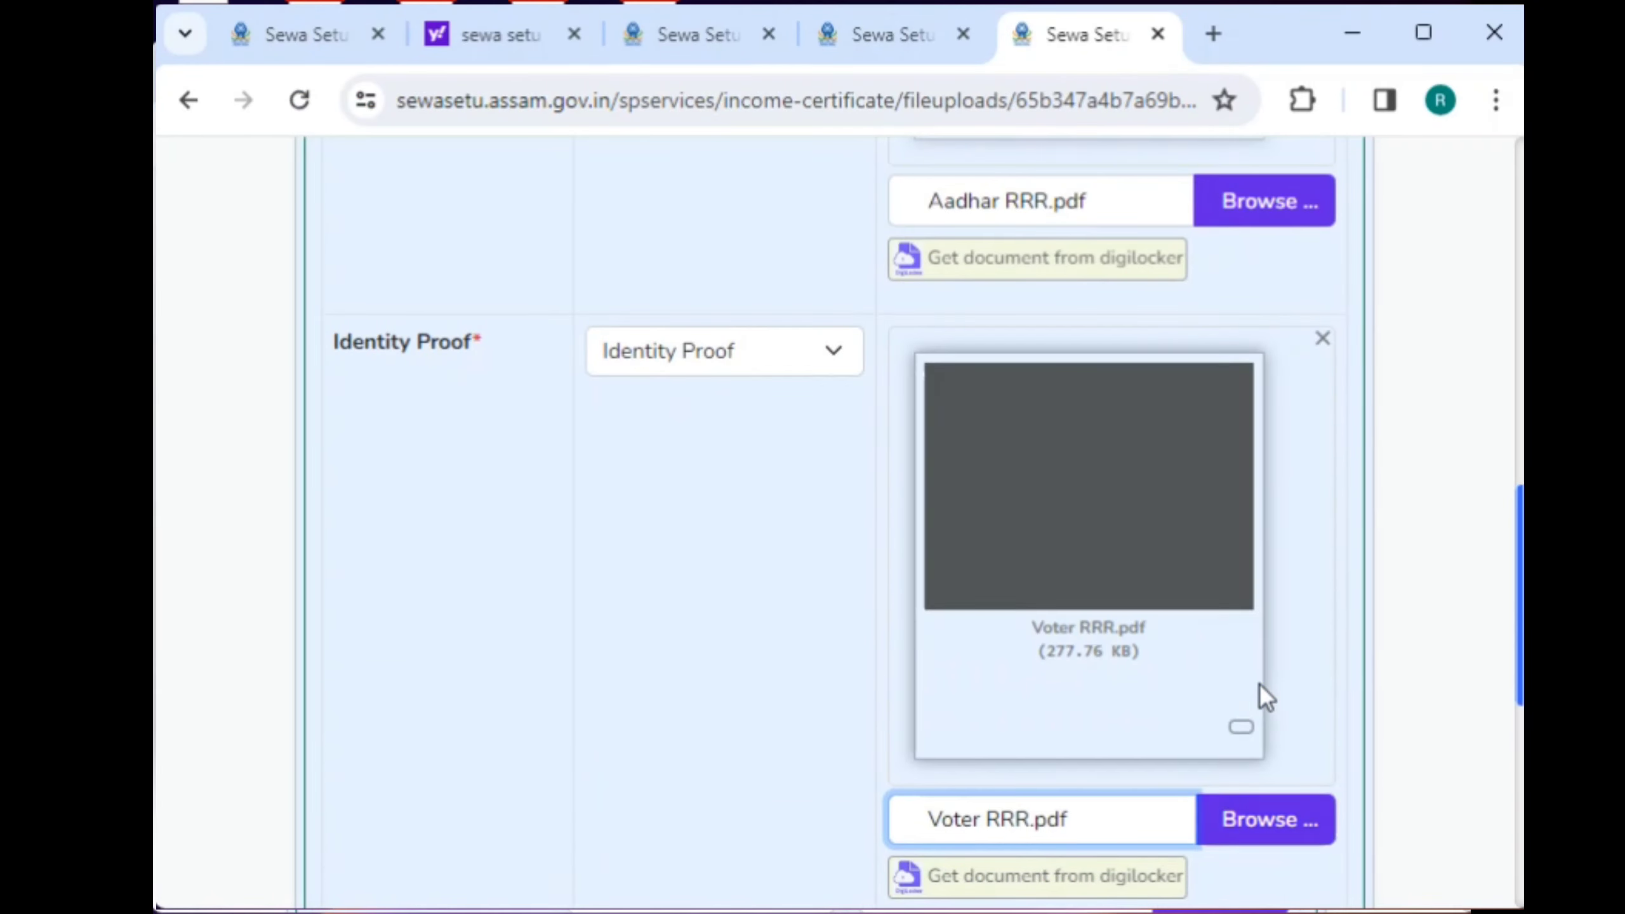
# Attach khasnaRRR.pdf as the Land Revenue Receipt enclosure
pyautogui.scroll(-5, 1258, 683)
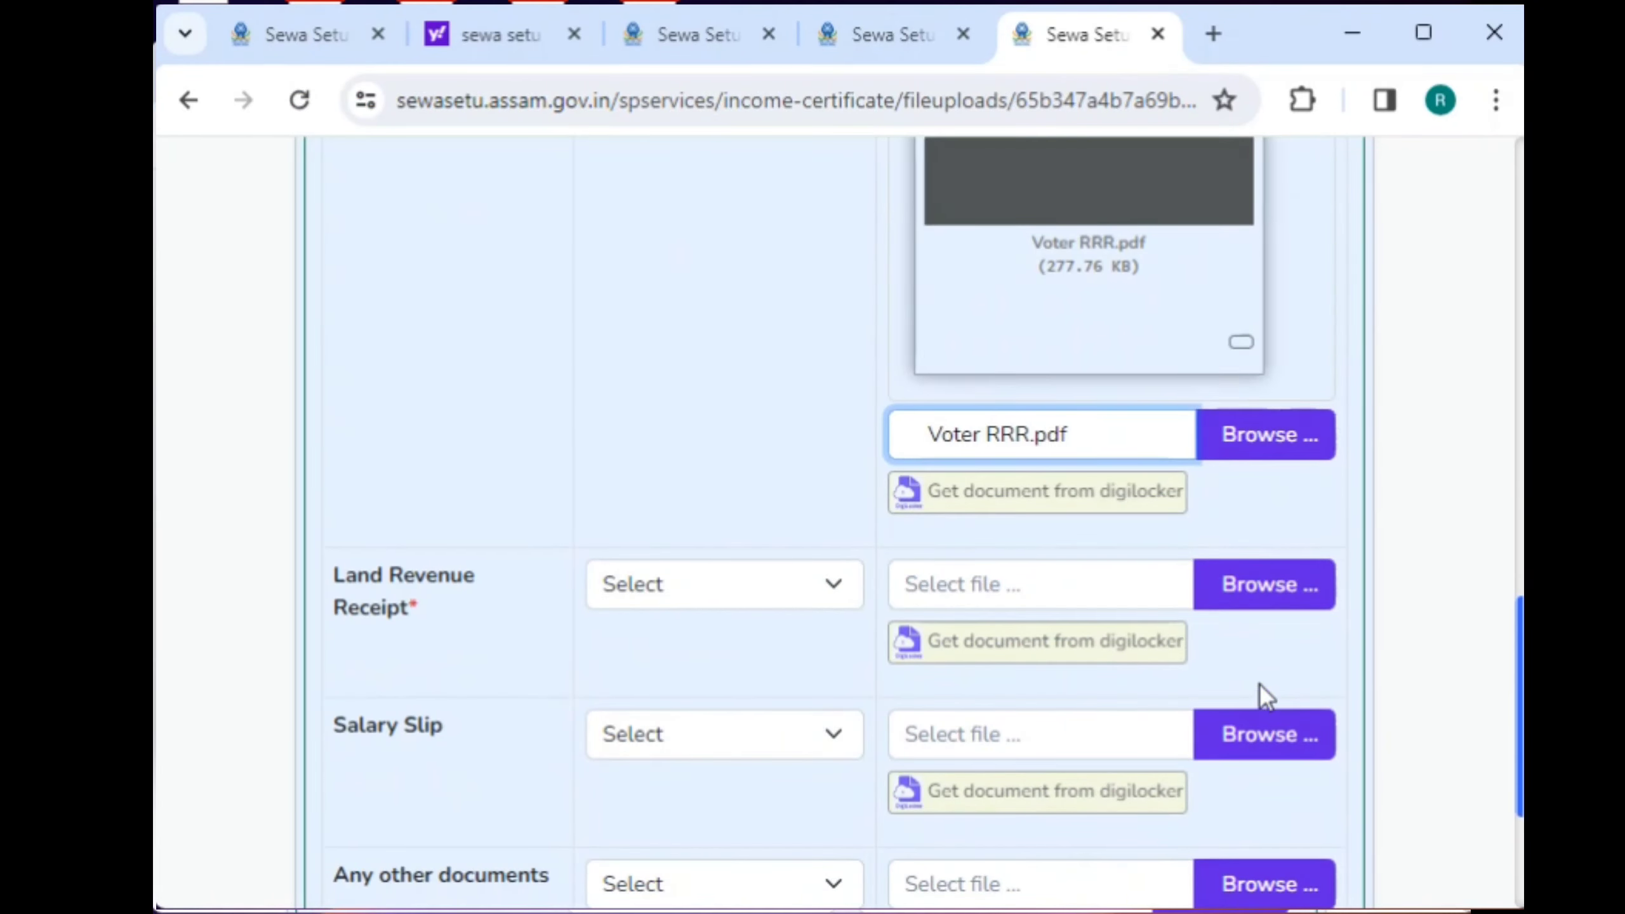
pyautogui.click(813, 595)
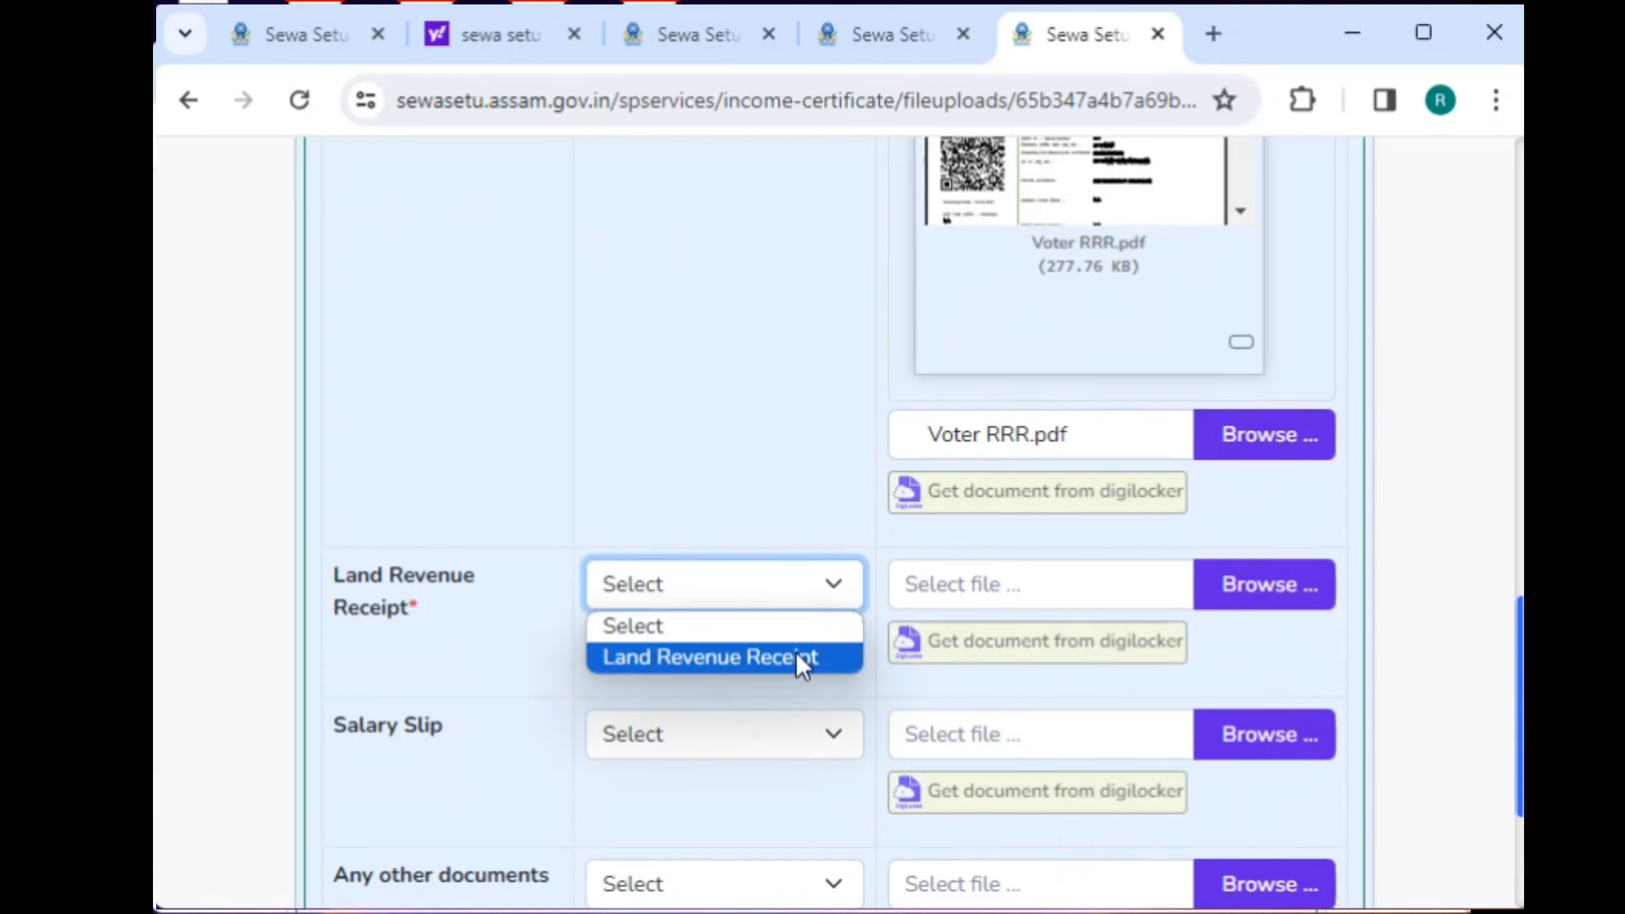
pyautogui.click(797, 656)
pyautogui.click(1266, 600)
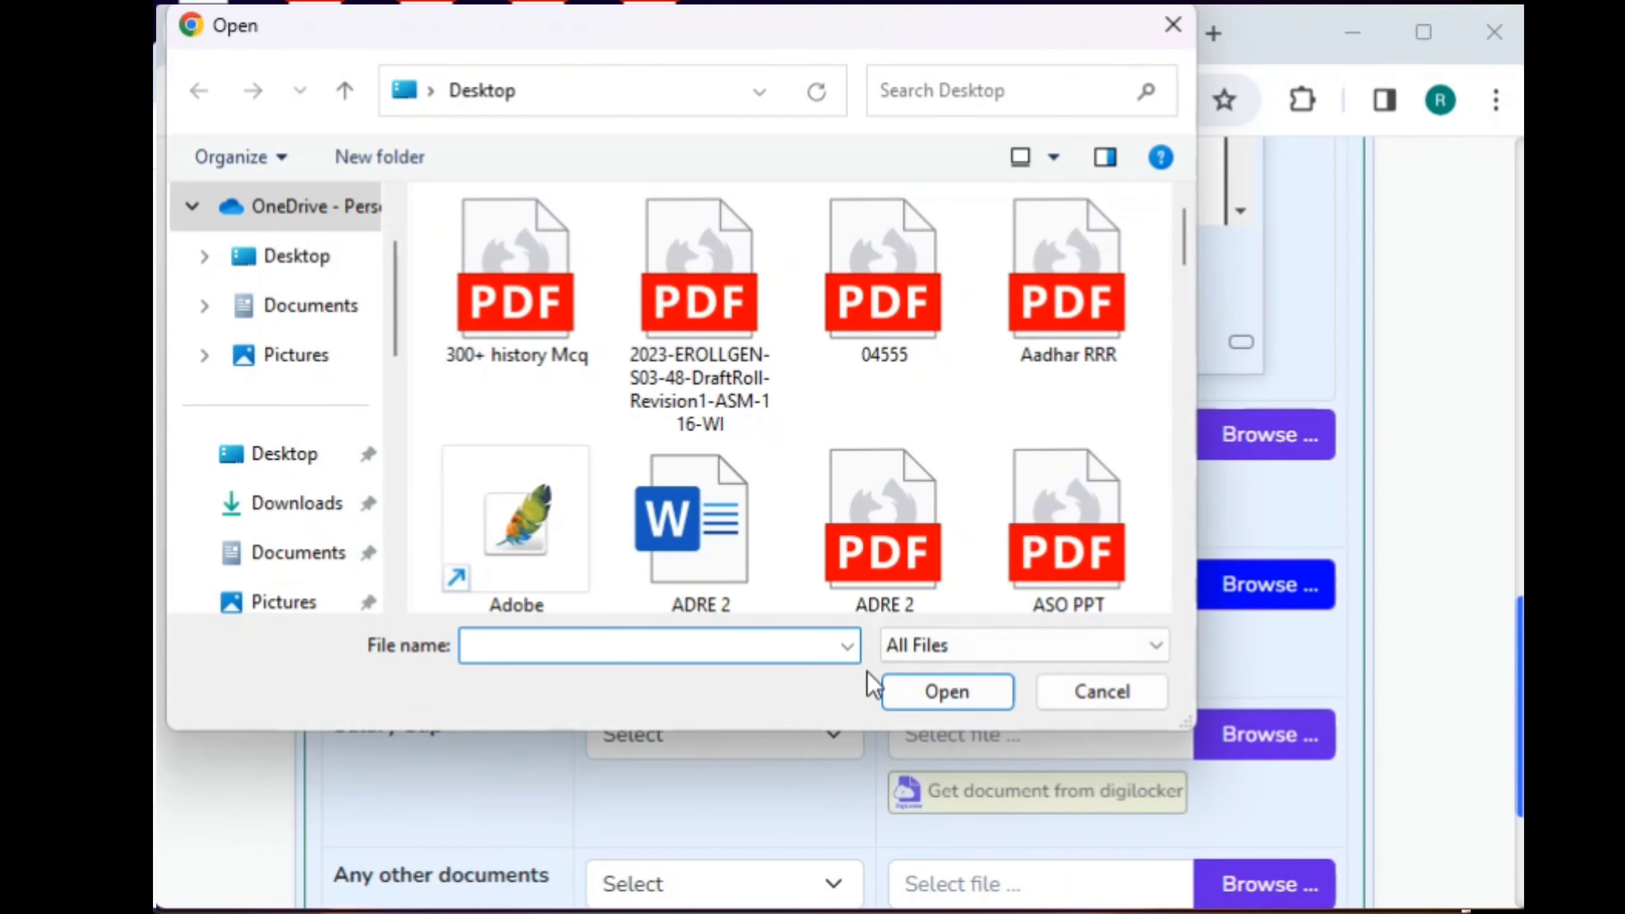
pyautogui.write('kh')
pyautogui.press('Down')
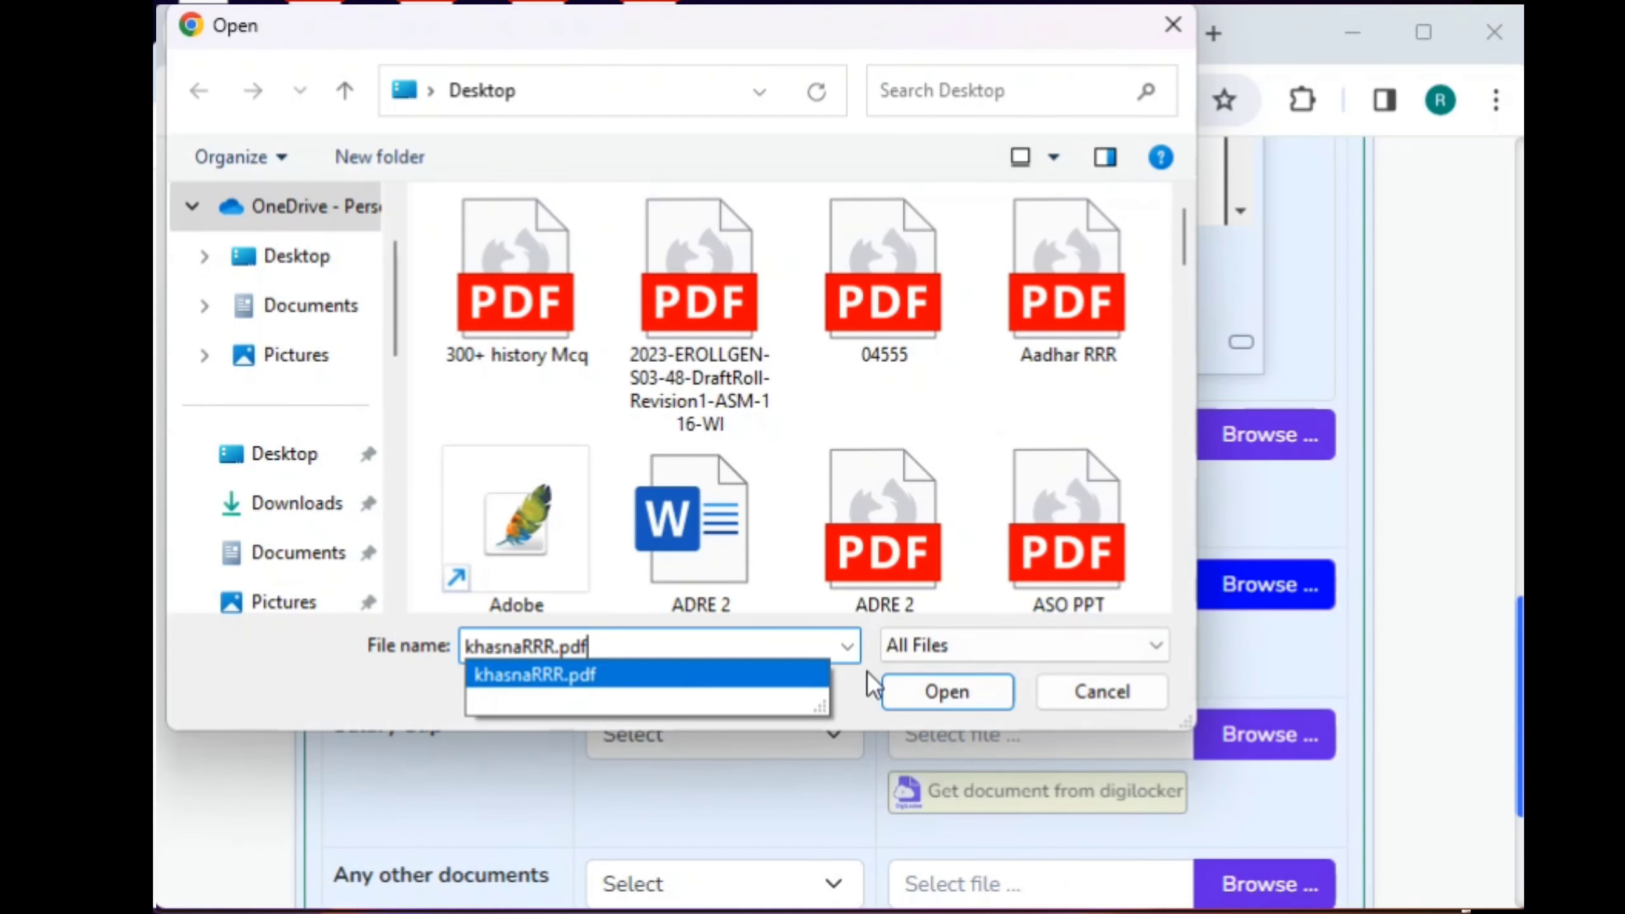
pyautogui.press('Return')
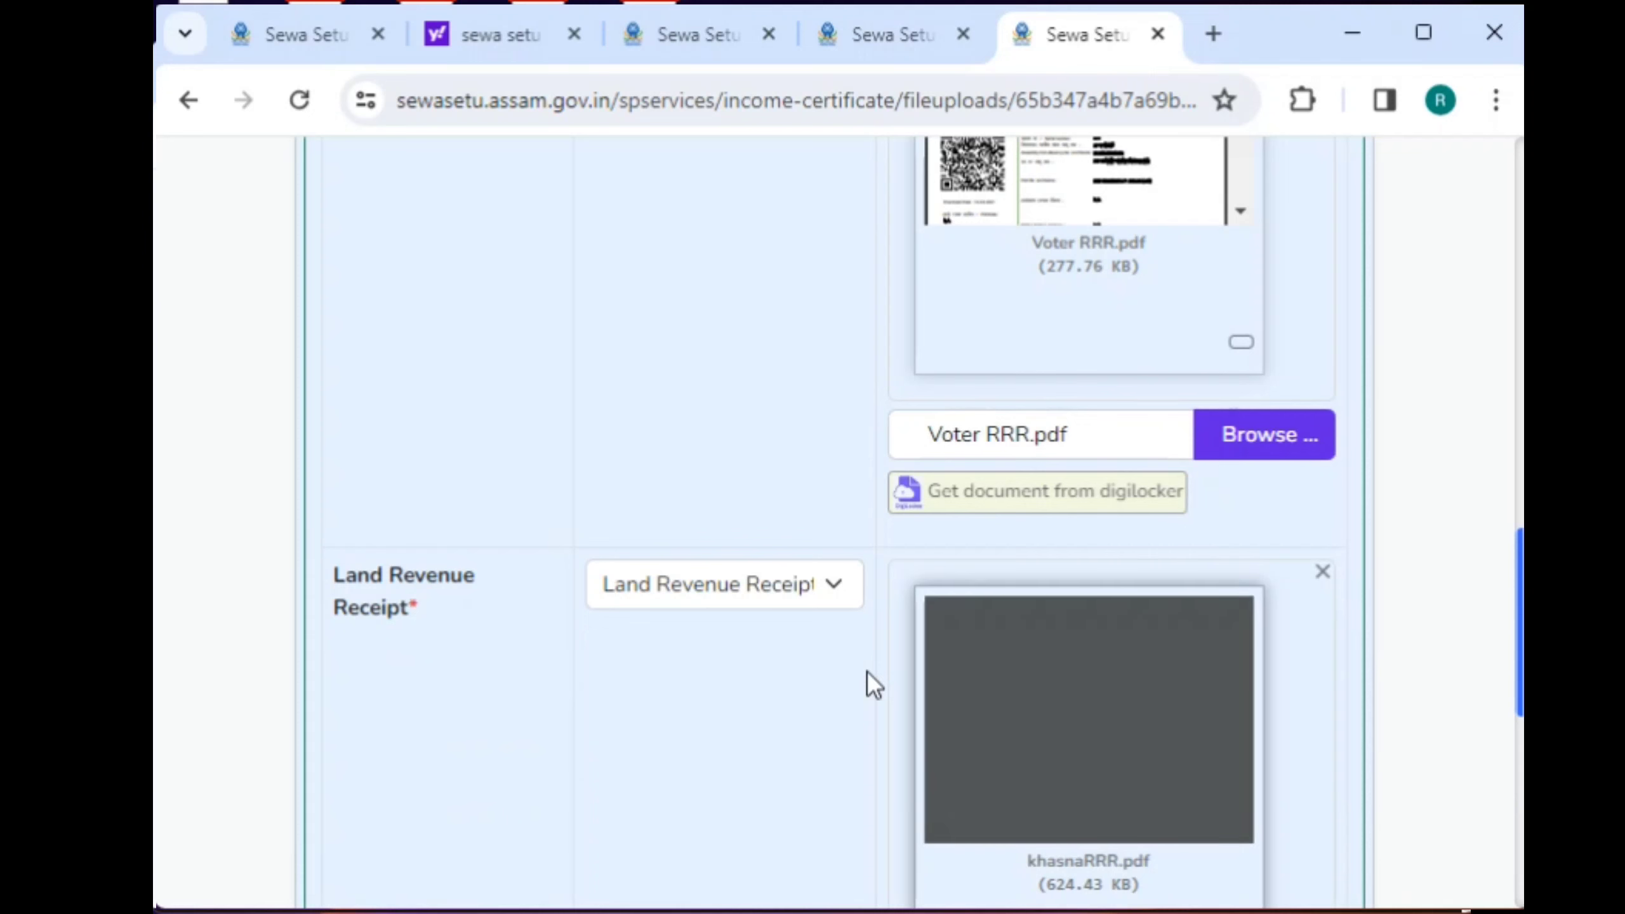
# Save the uploaded enclosures with Save & Next
pyautogui.scroll(-8, 865, 670)
pyautogui.scroll(-1, 867, 671)
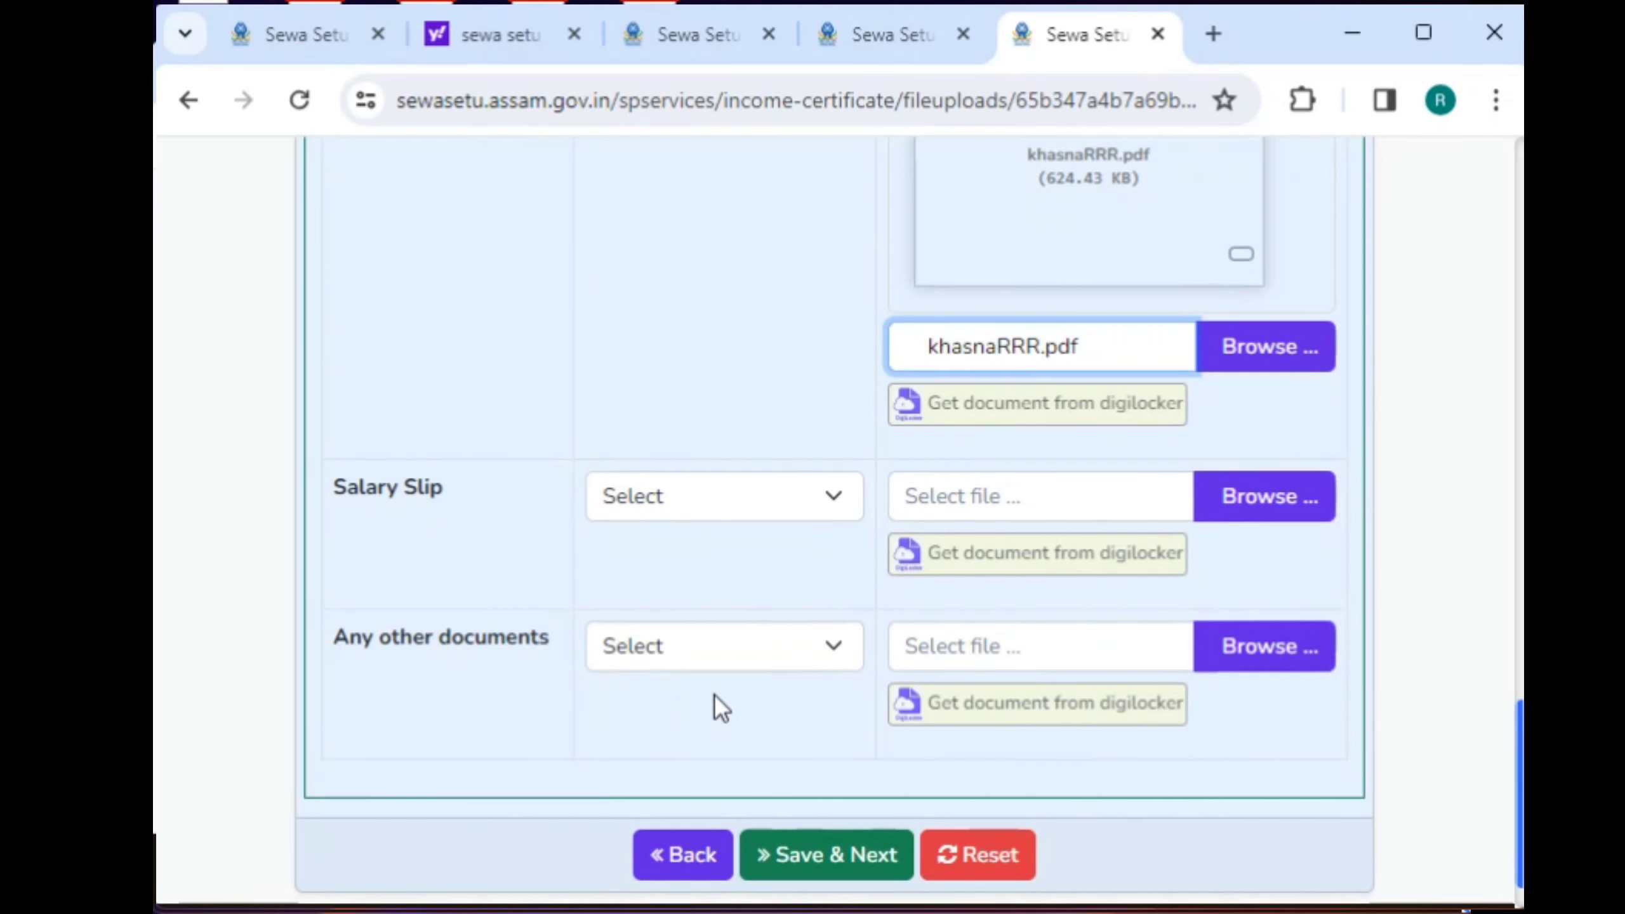
pyautogui.scroll(-1, 721, 707)
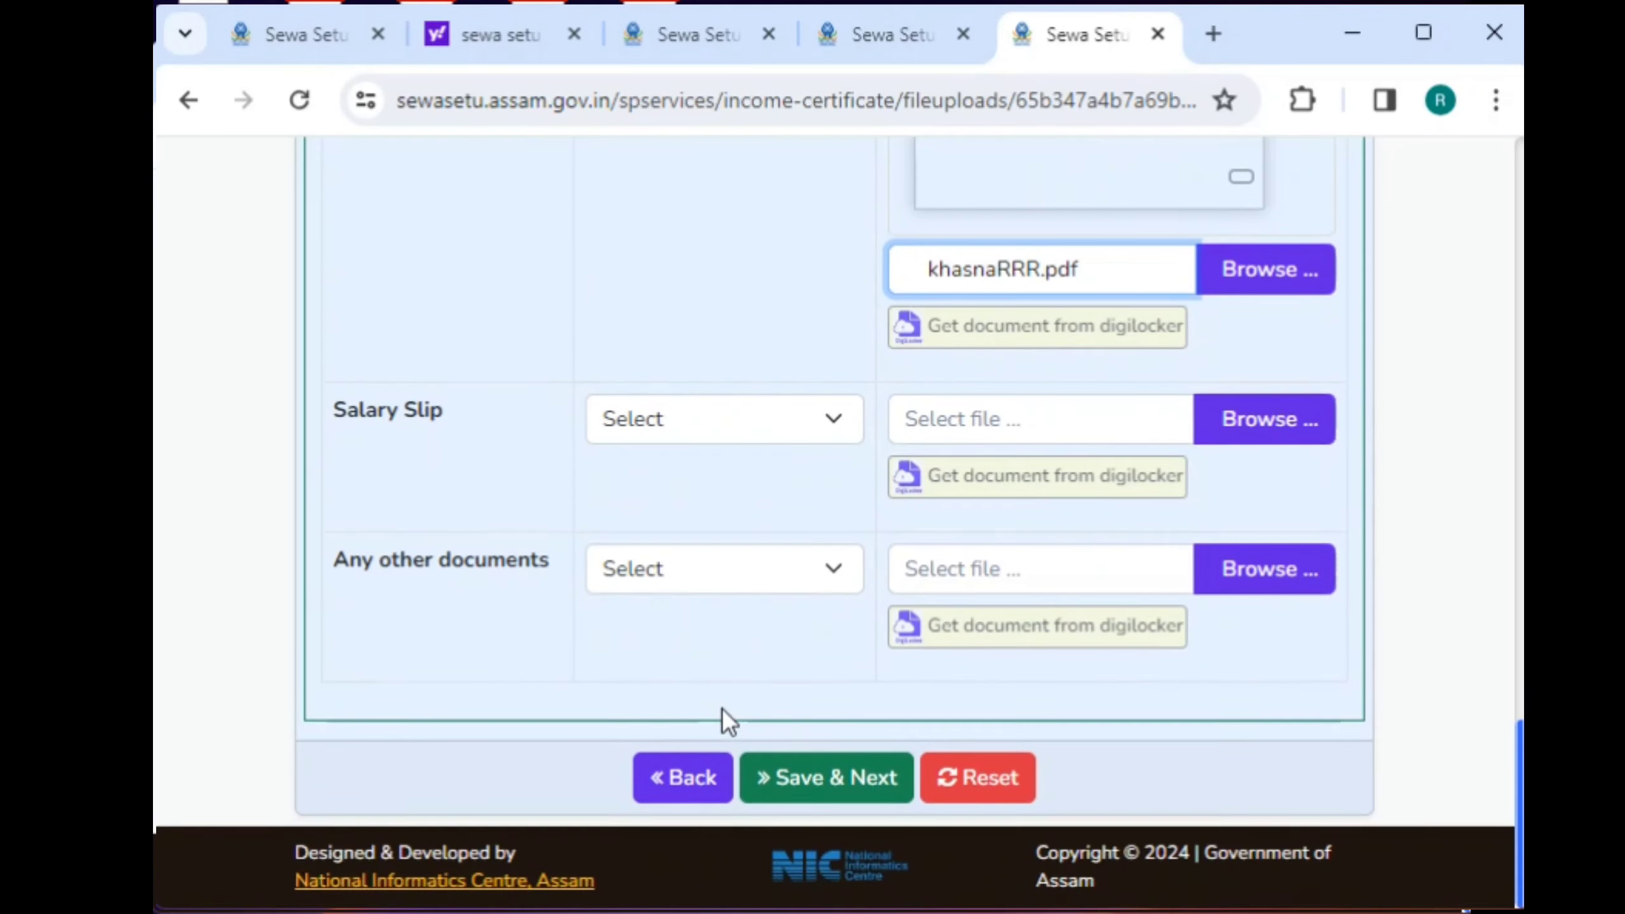
pyautogui.click(846, 786)
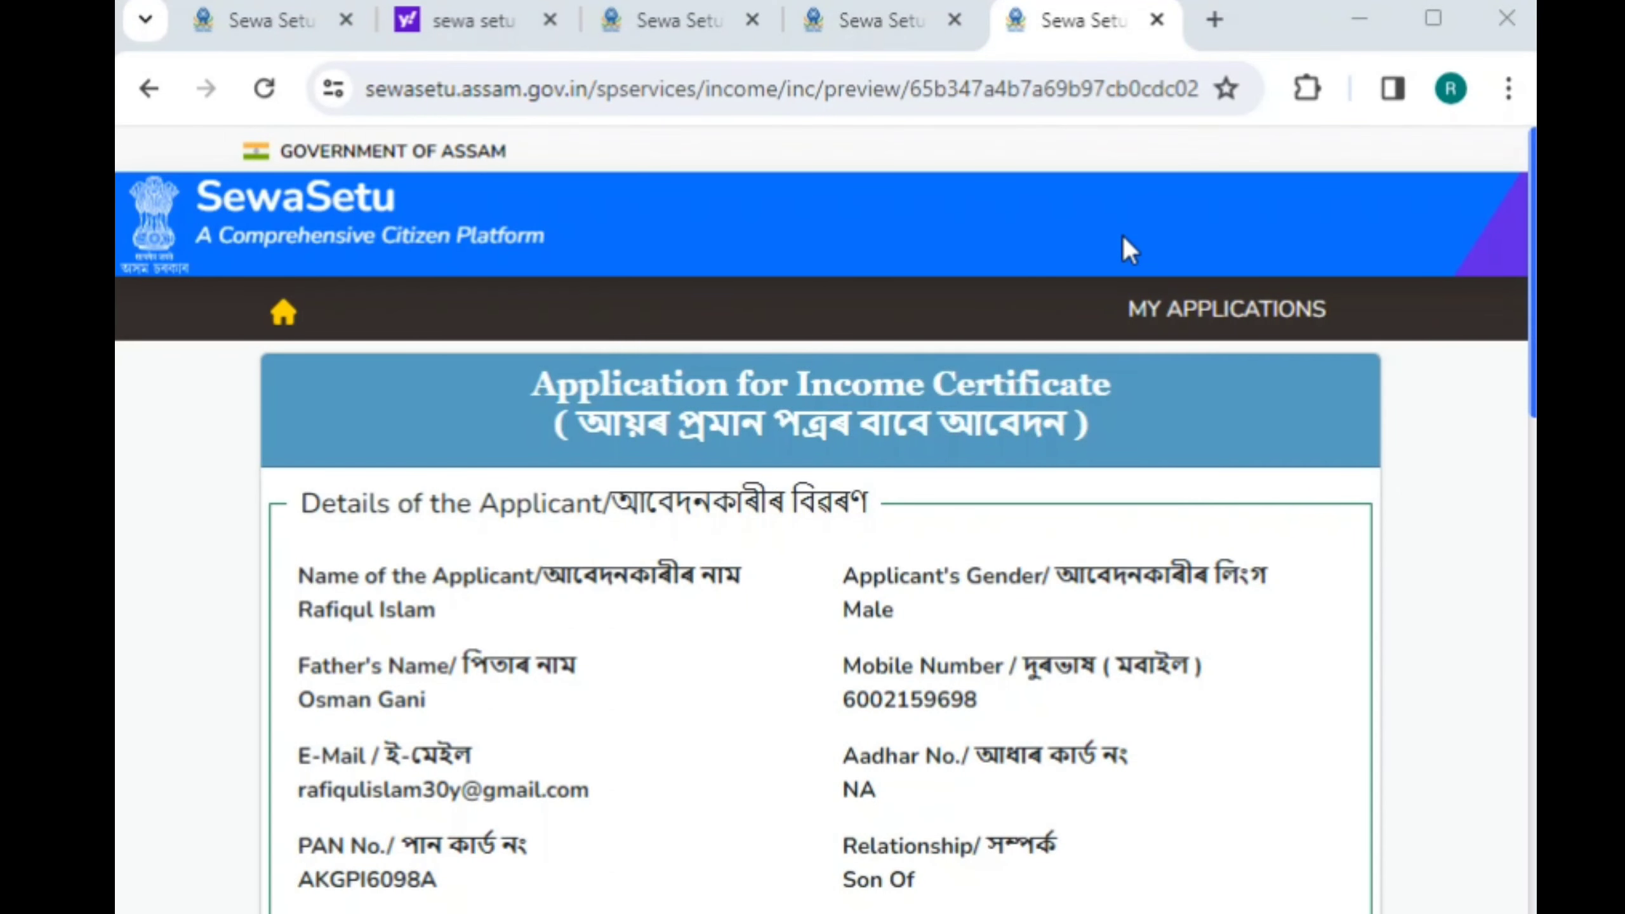
# Review the preview down to the Attached Enclosures table, then choose Make Payment
pyautogui.scroll(-1, 1123, 238)
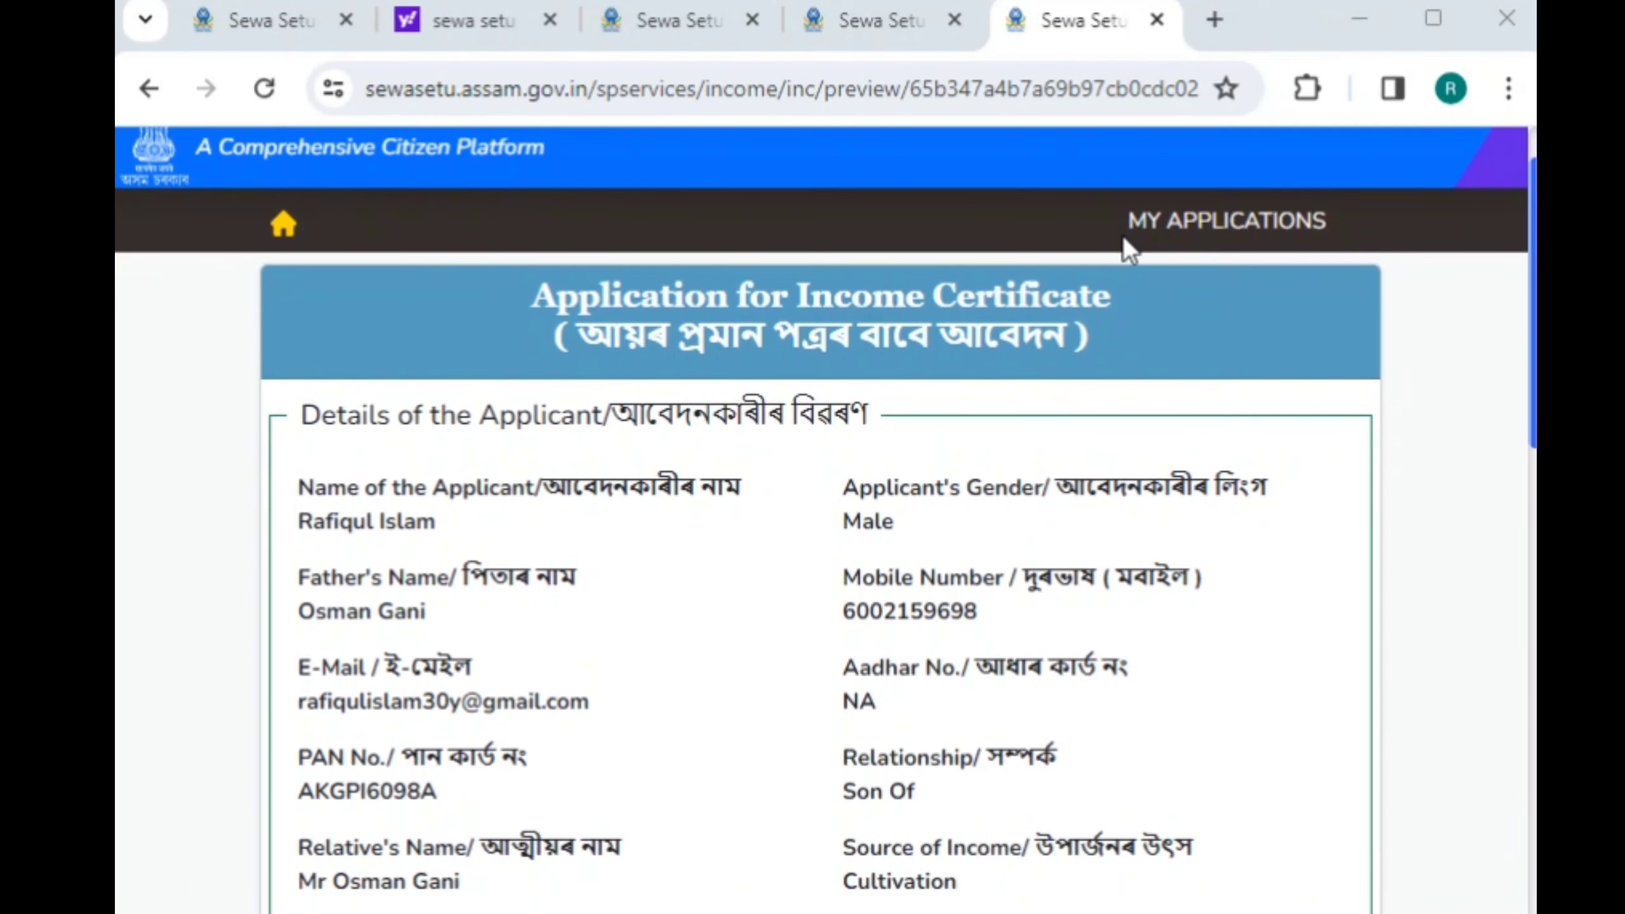
pyautogui.scroll(-2, 1129, 249)
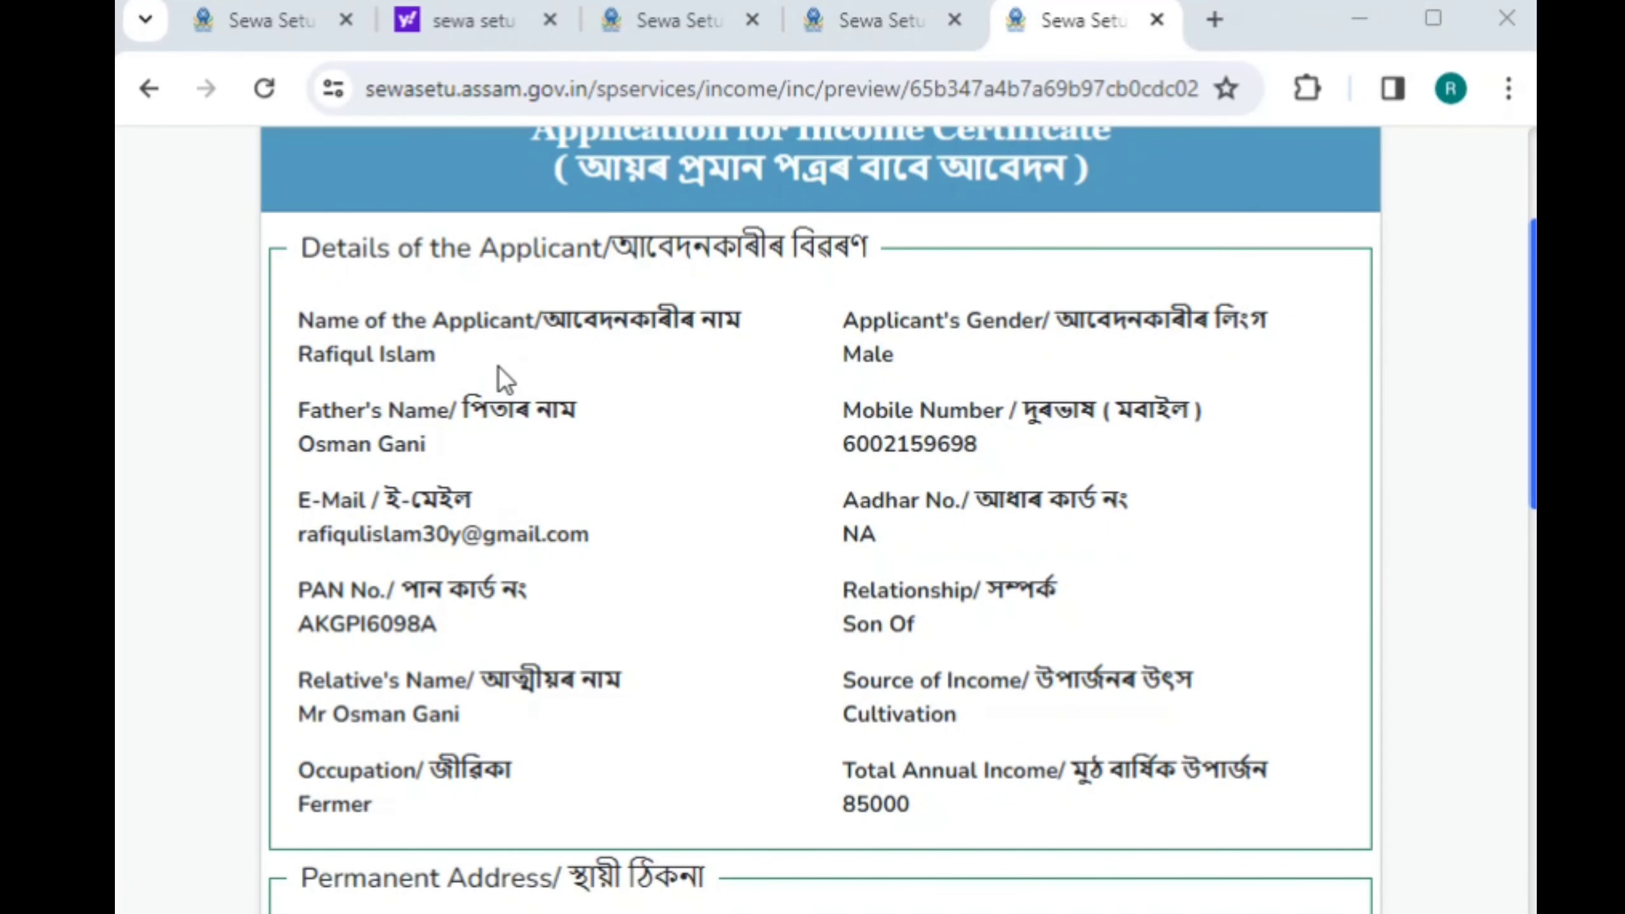
pyautogui.scroll(-2, 505, 379)
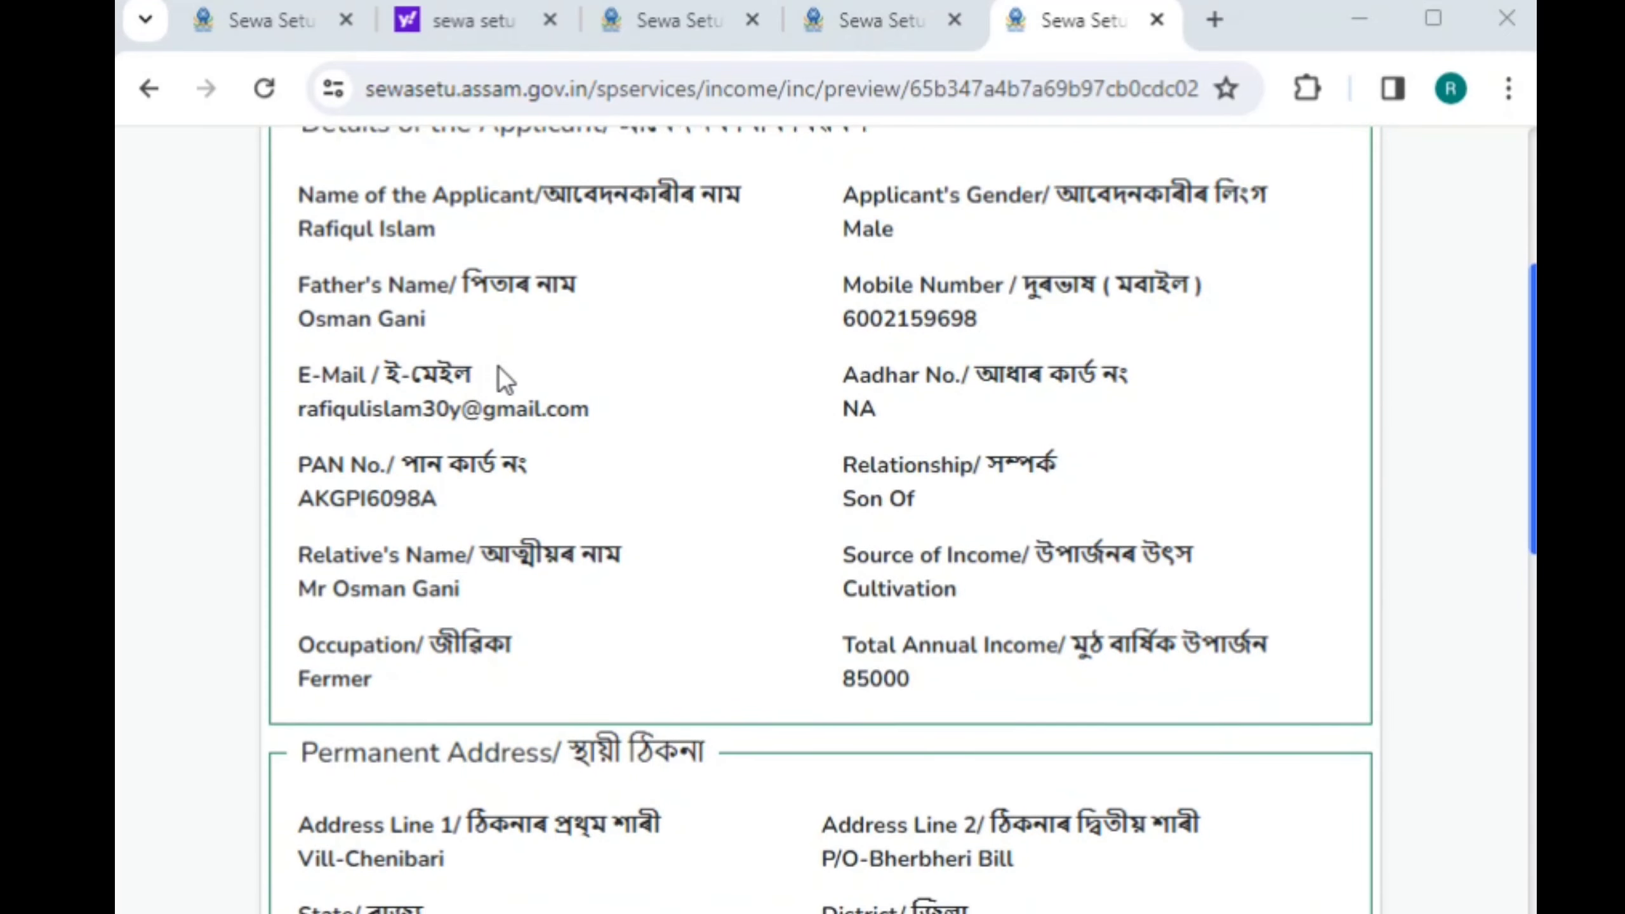
pyautogui.scroll(-3, 505, 379)
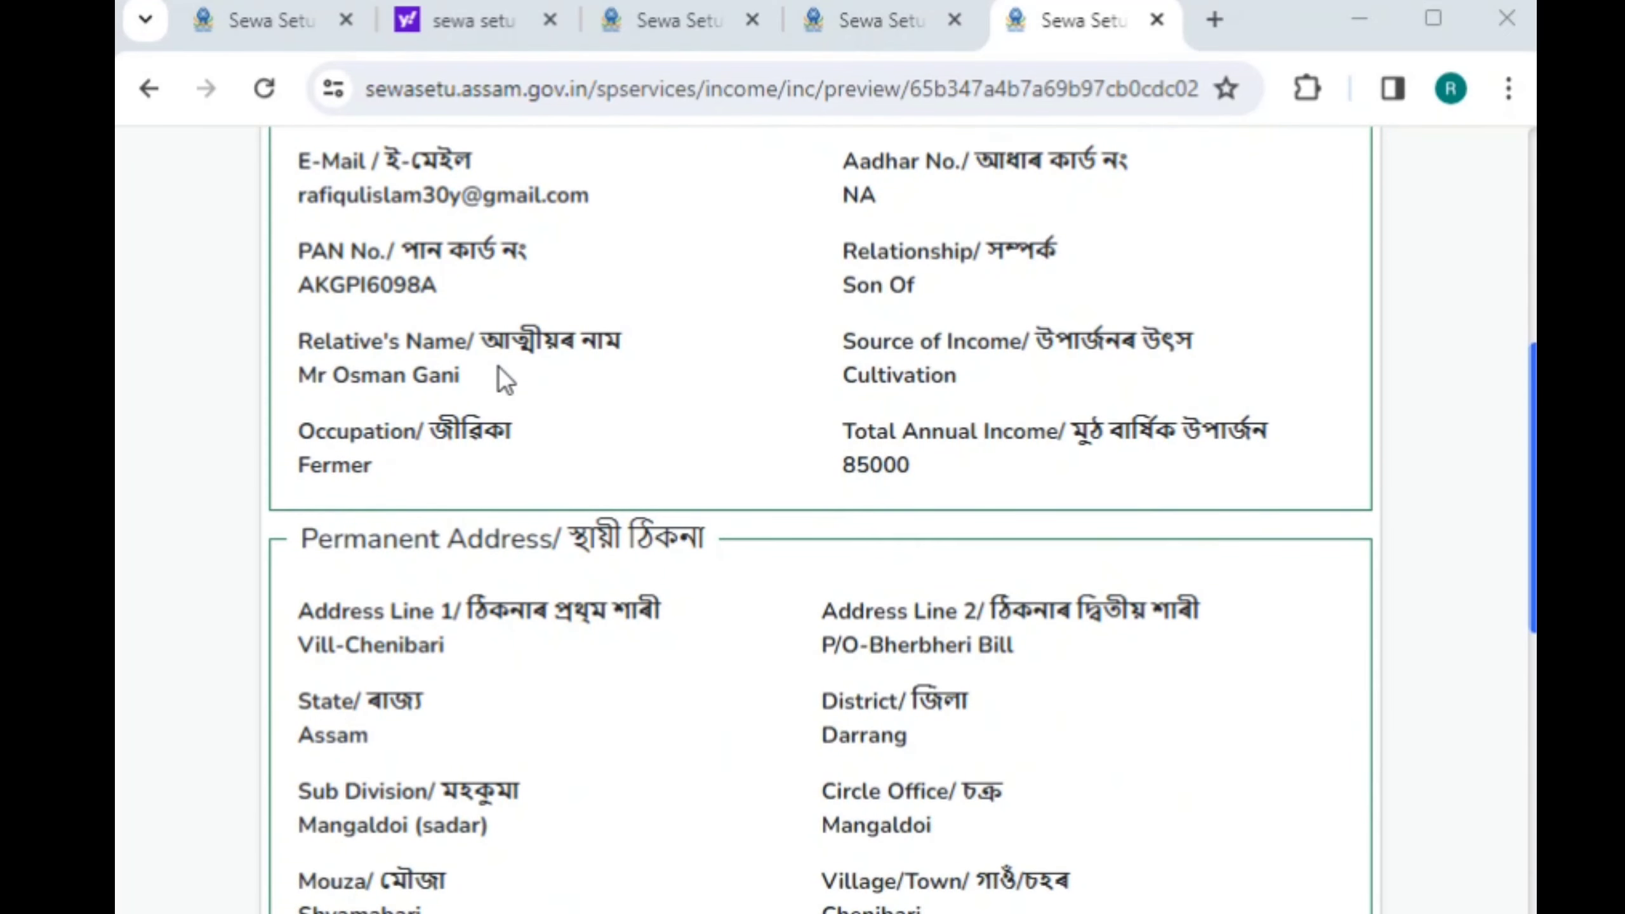
pyautogui.scroll(-11, 498, 368)
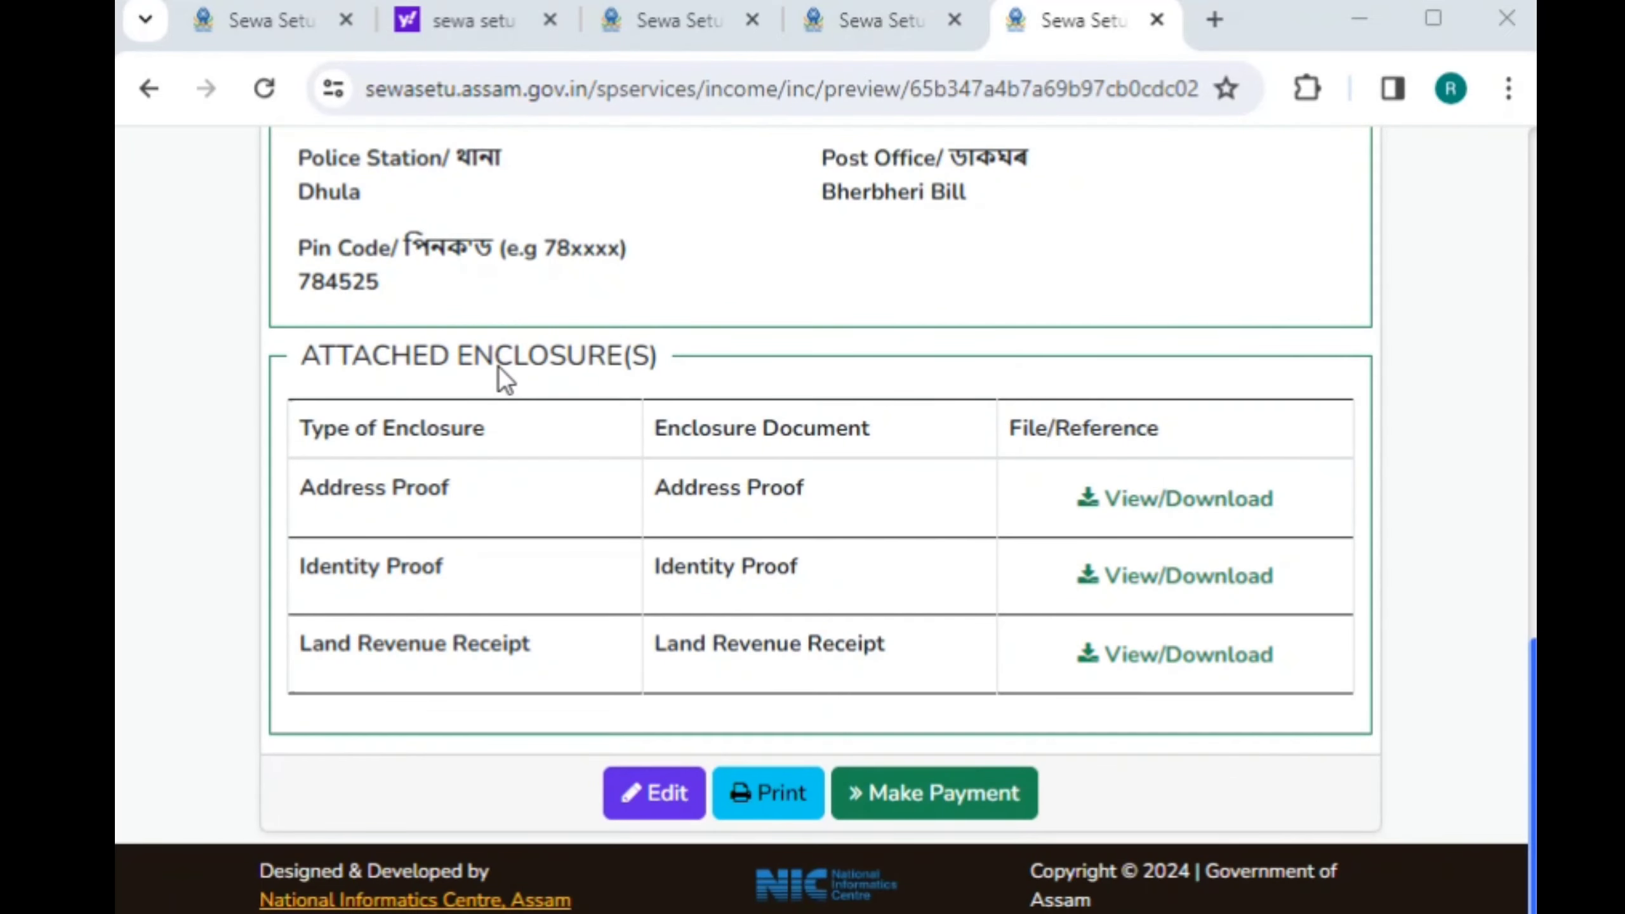
pyautogui.scroll(7, 497, 367)
pyautogui.scroll(3, 498, 366)
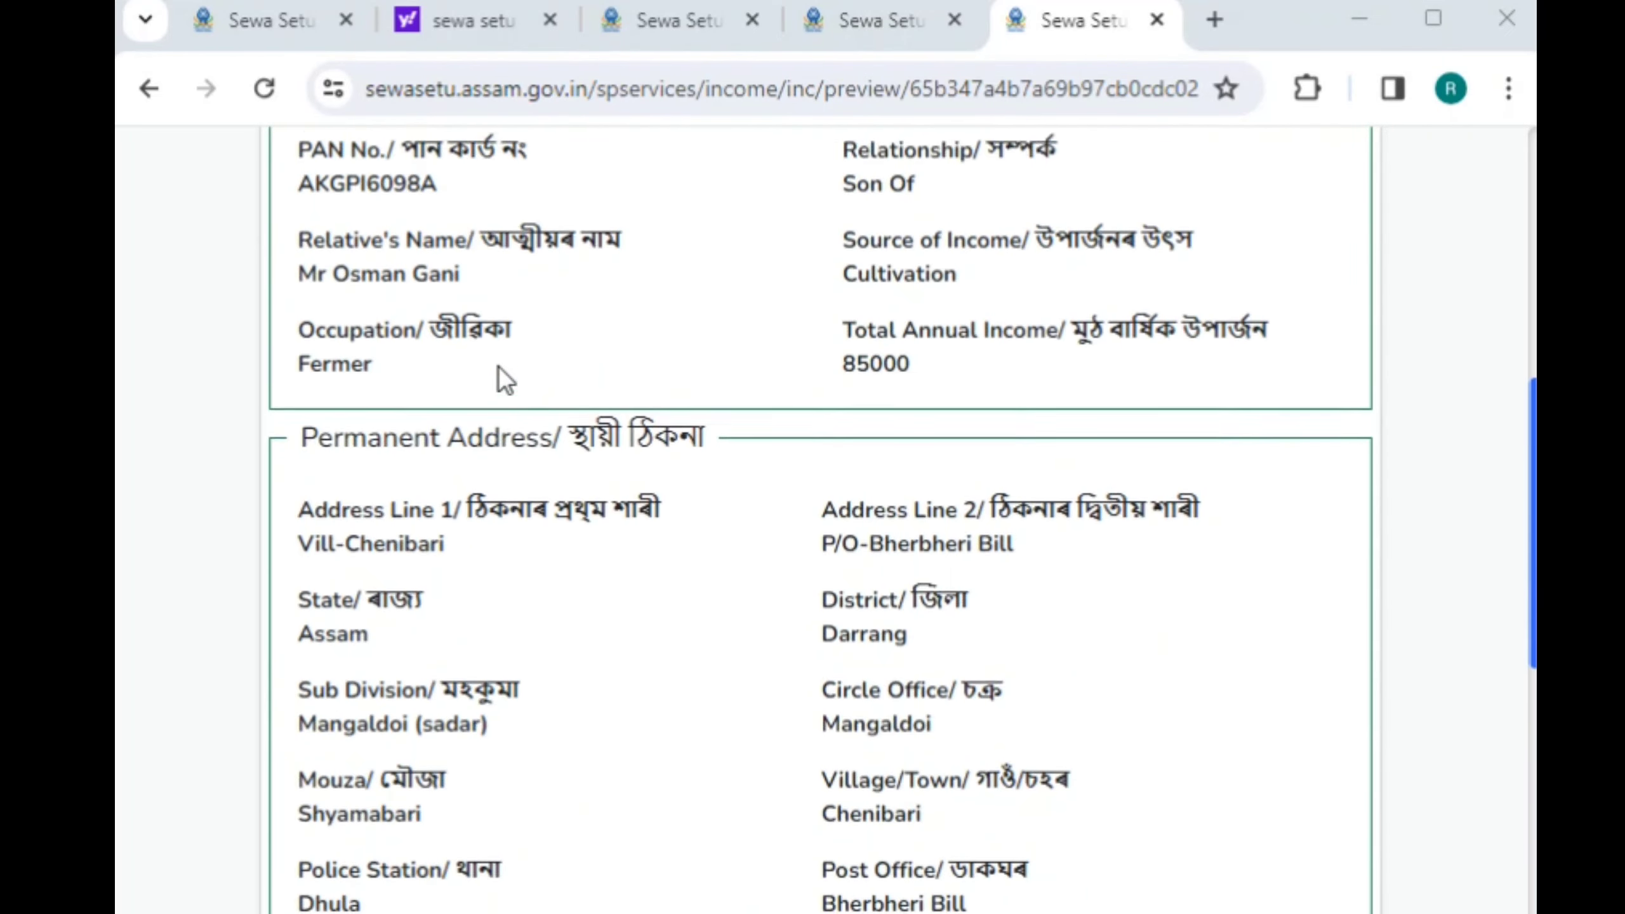
pyautogui.scroll(-9, 499, 372)
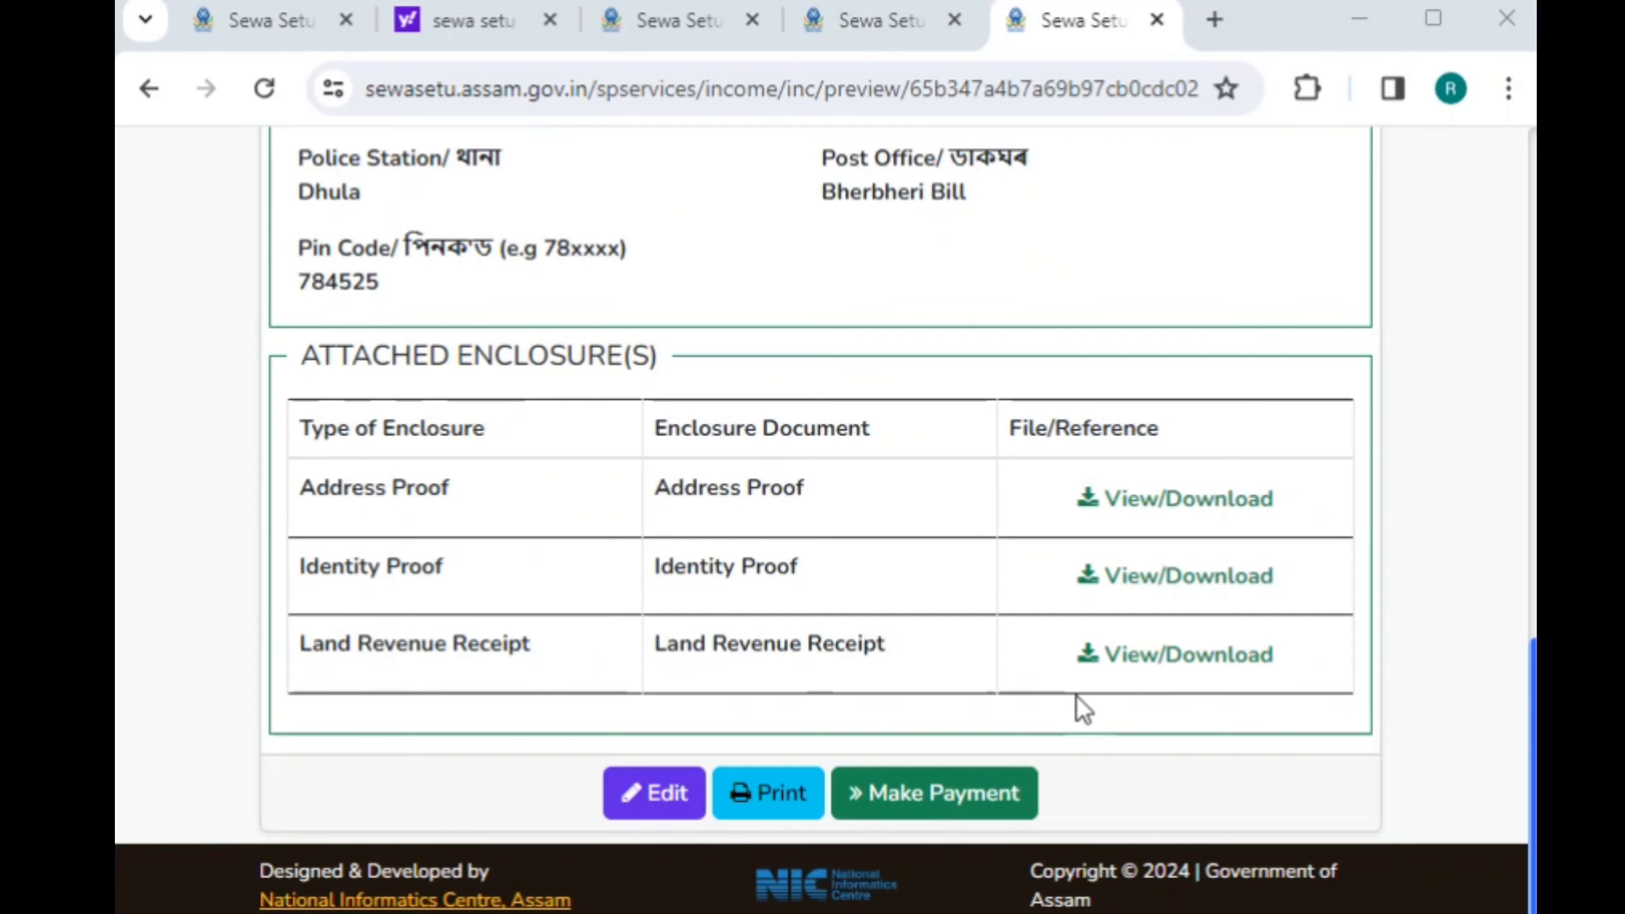
pyautogui.click(908, 800)
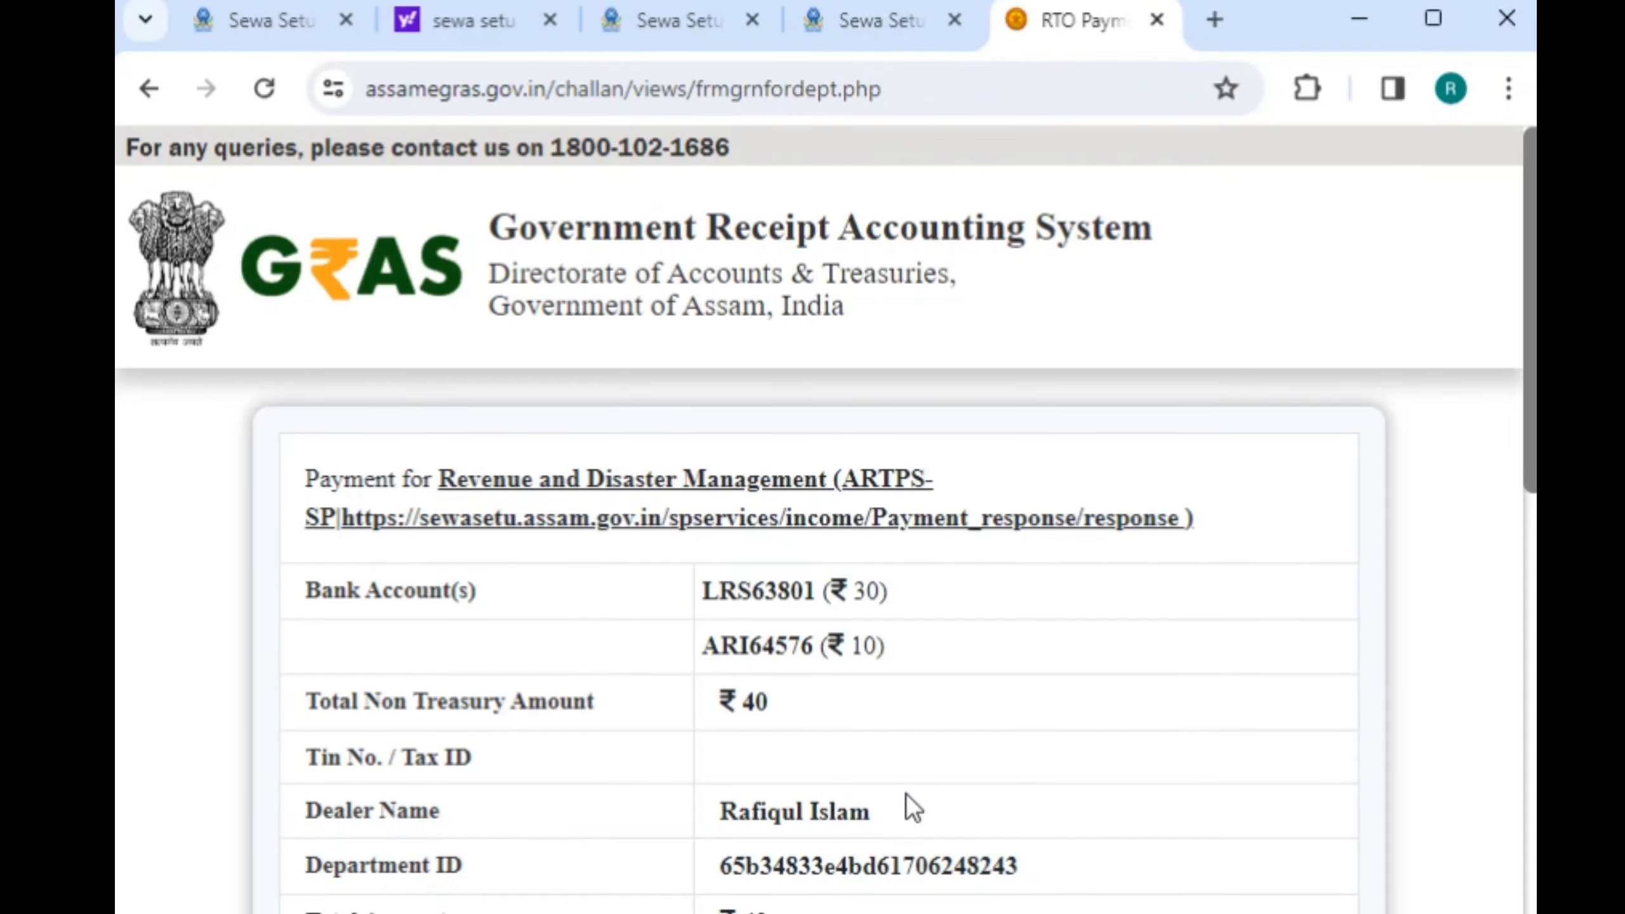
# Switch the payment mode to Payment Gateway and select AXIS EASYPAY (No Charges) as the bank
pyautogui.scroll(-5, 906, 792)
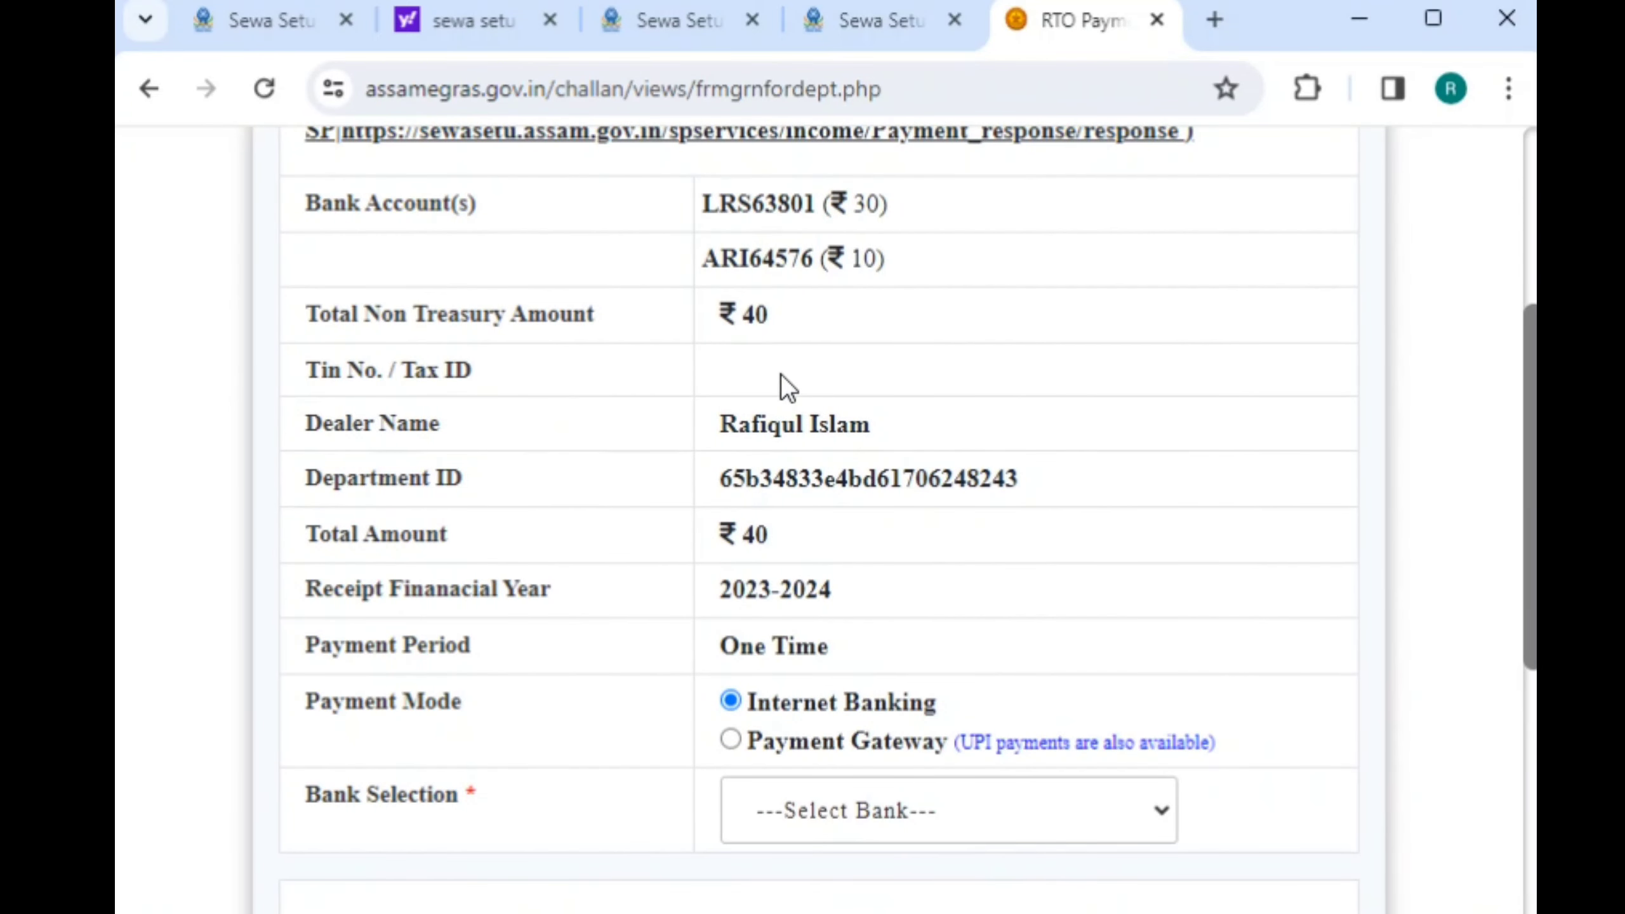
pyautogui.scroll(-5, 683, 422)
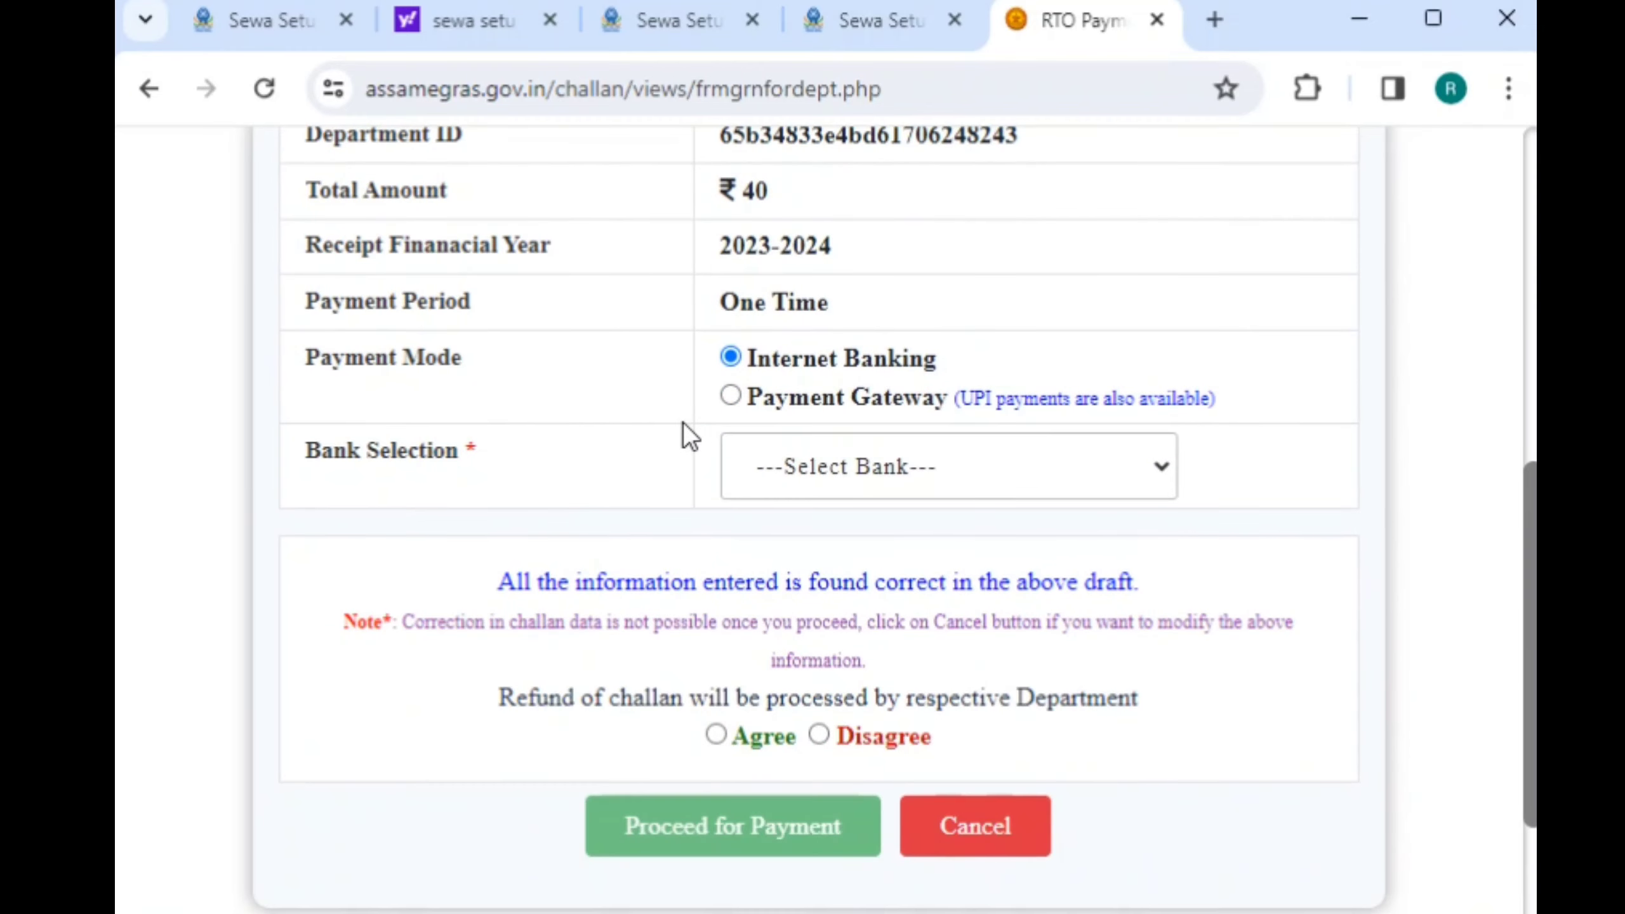
pyautogui.click(737, 403)
pyautogui.scroll(-3, 653, 587)
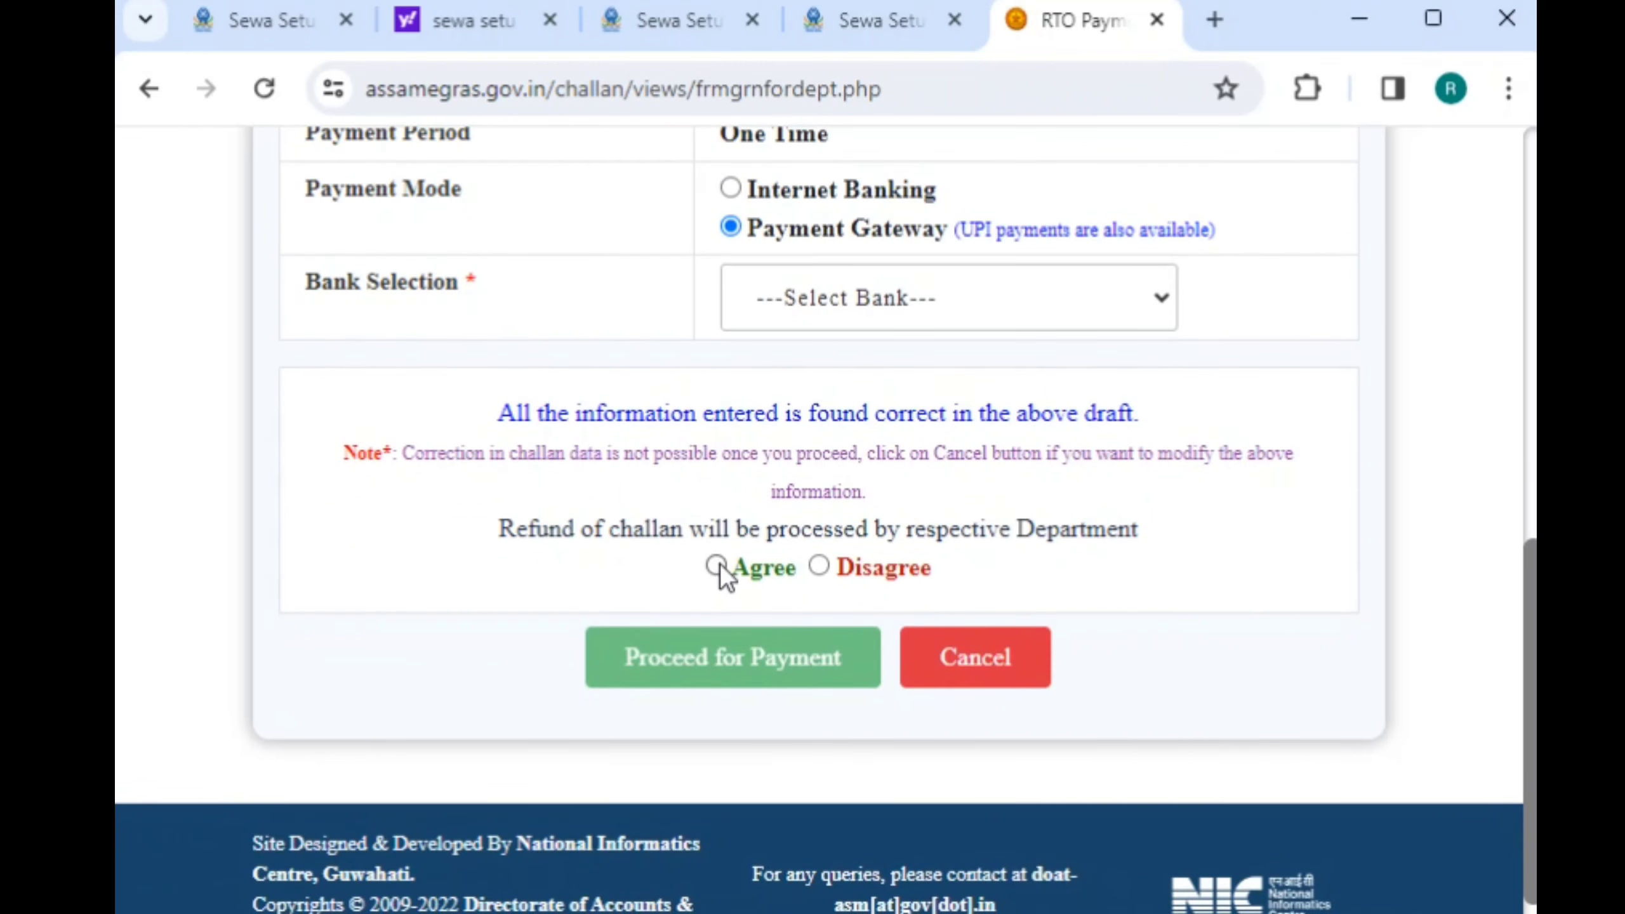
pyautogui.click(871, 304)
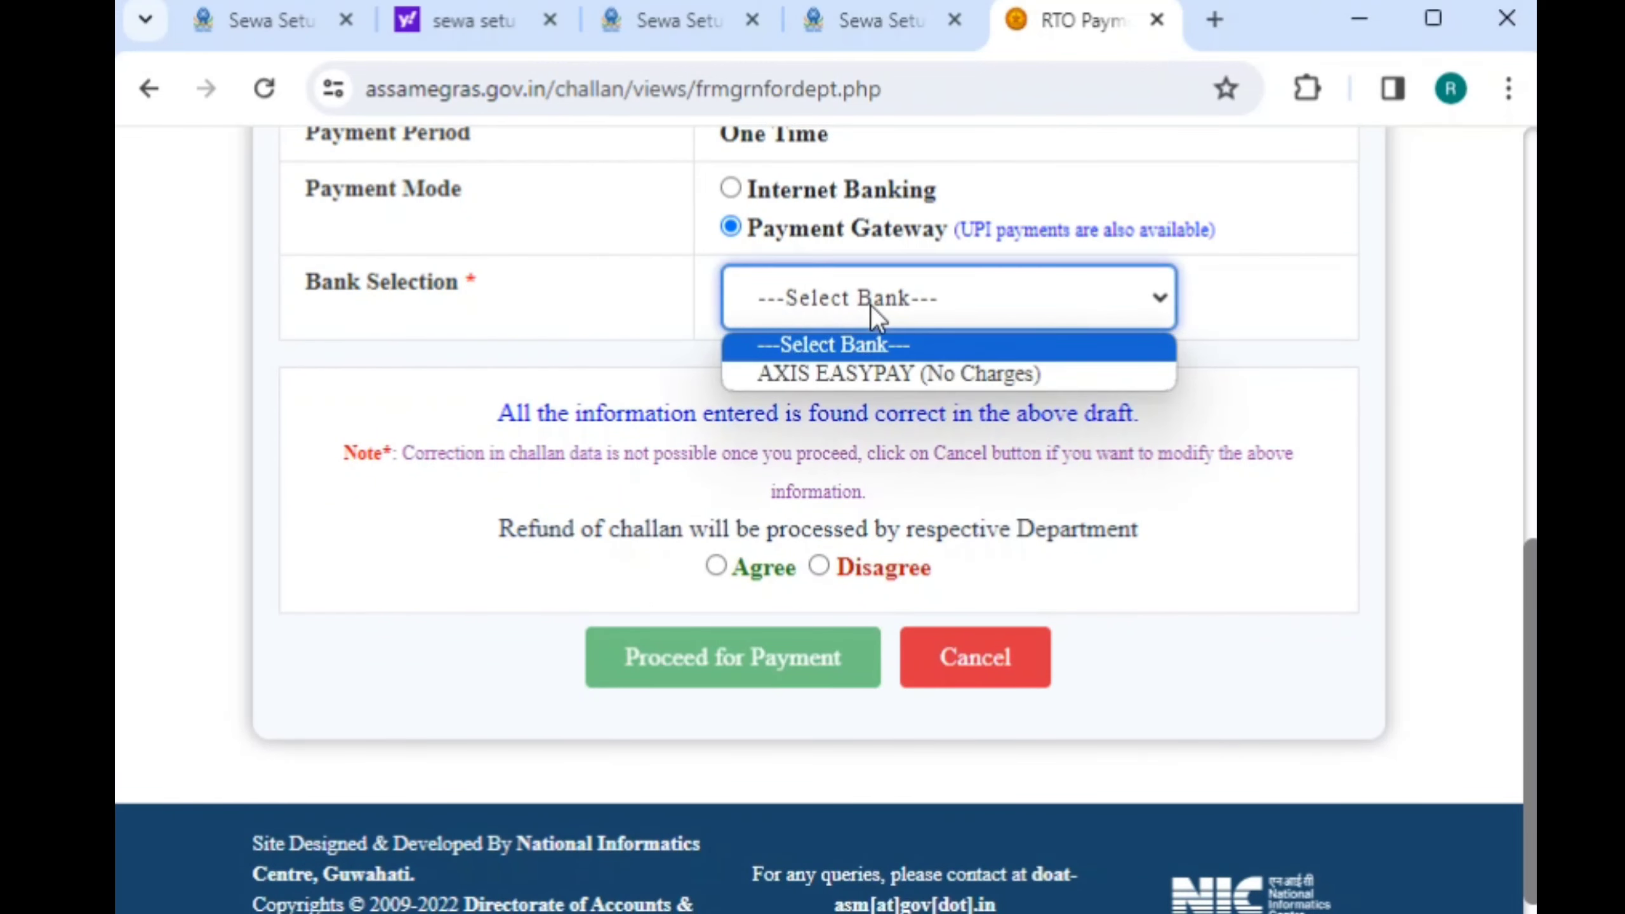
pyautogui.click(848, 381)
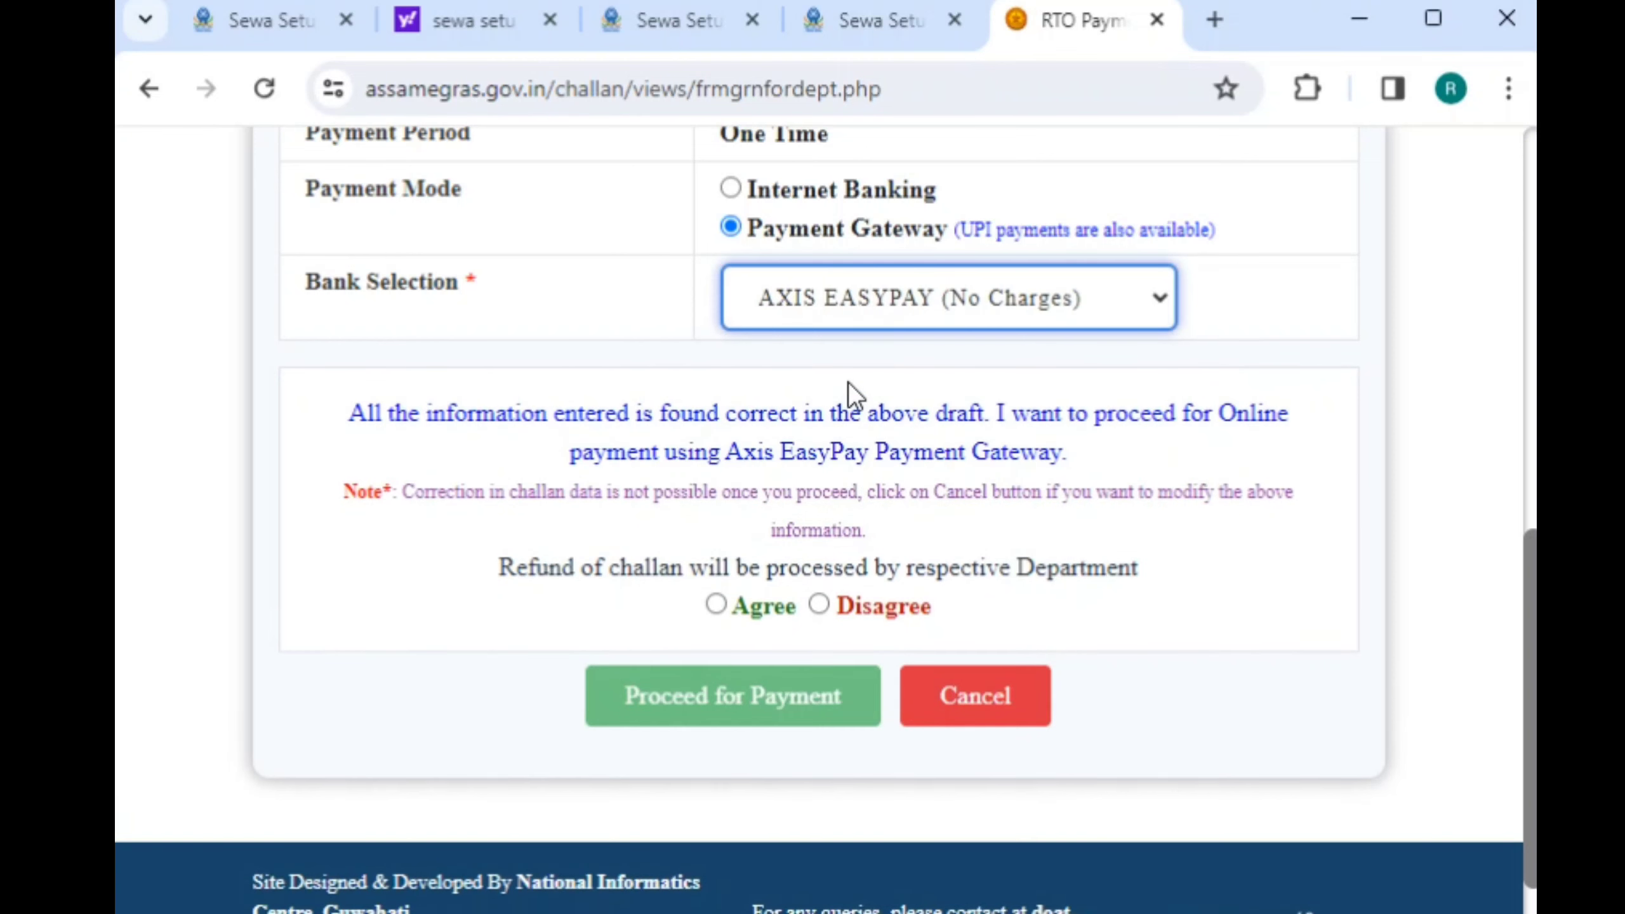
# Accept the challan refund terms and proceed to pay the ₹40 challan
pyautogui.click(716, 605)
pyautogui.scroll(-1, 717, 614)
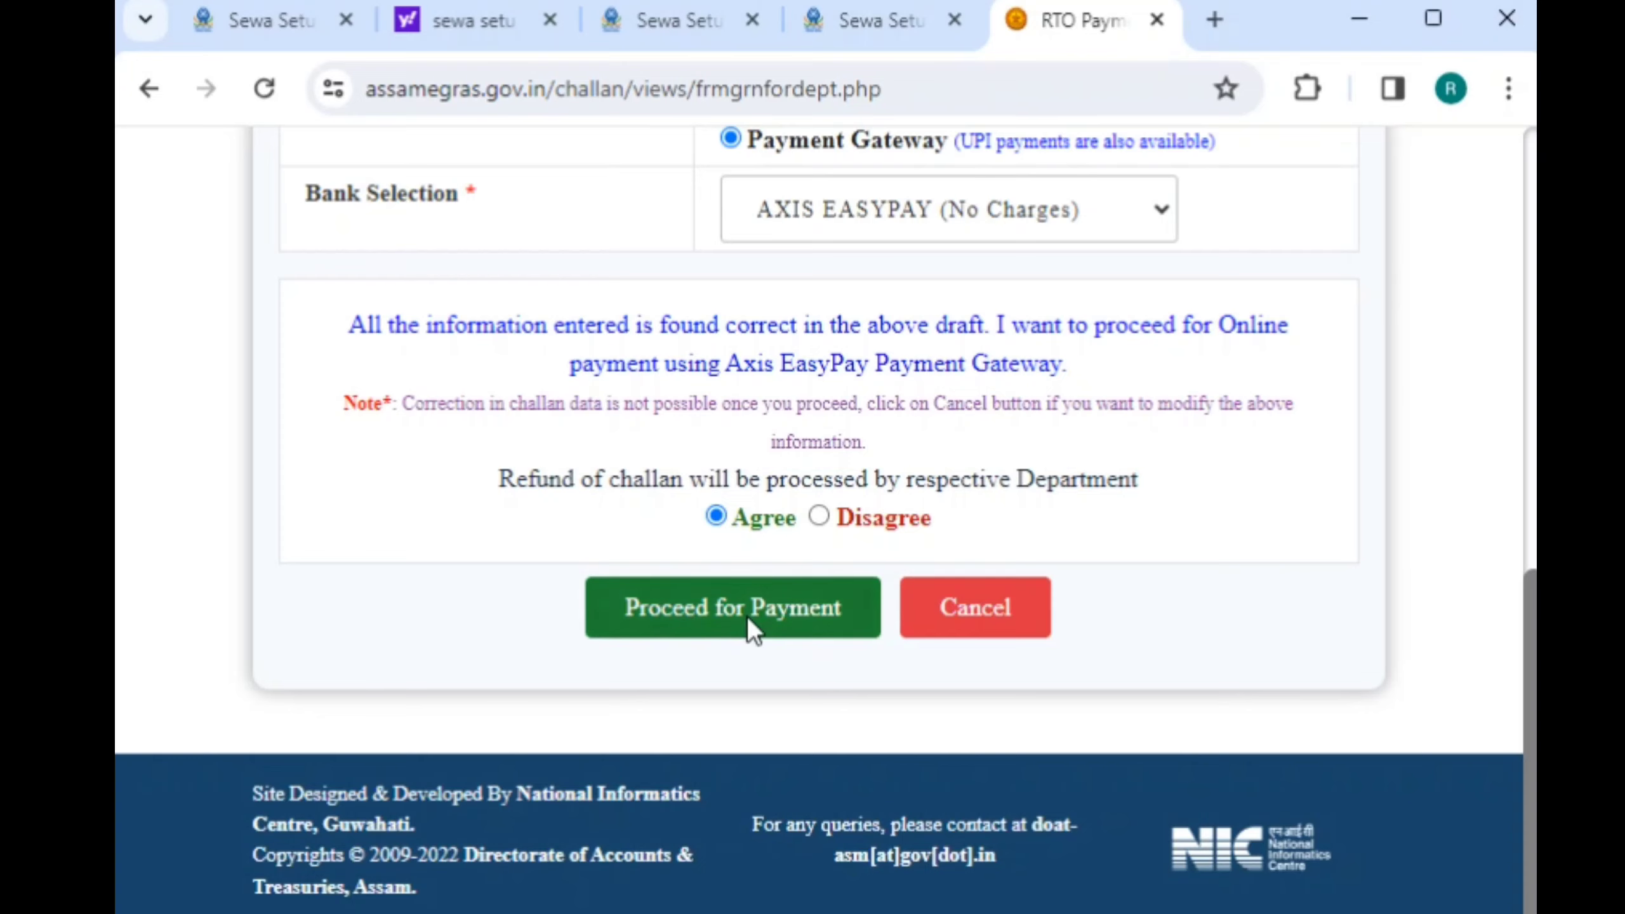
pyautogui.click(746, 614)
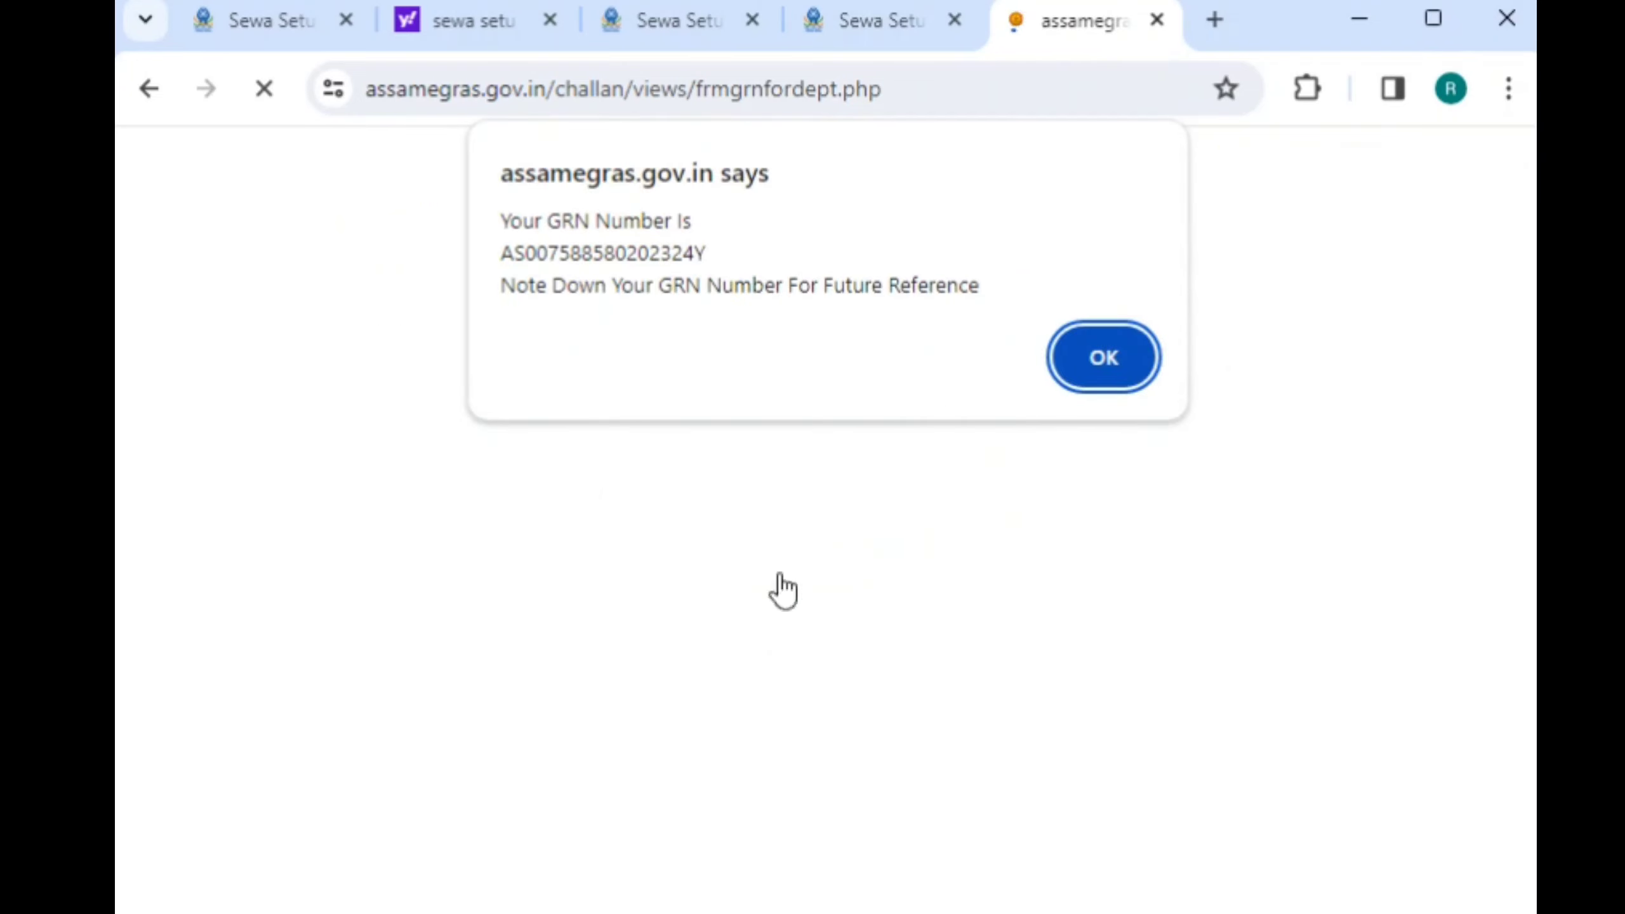
# Dismiss the GRN notice and choose UPI as the payment option, ready to enter the UPI ID
pyautogui.click(1100, 364)
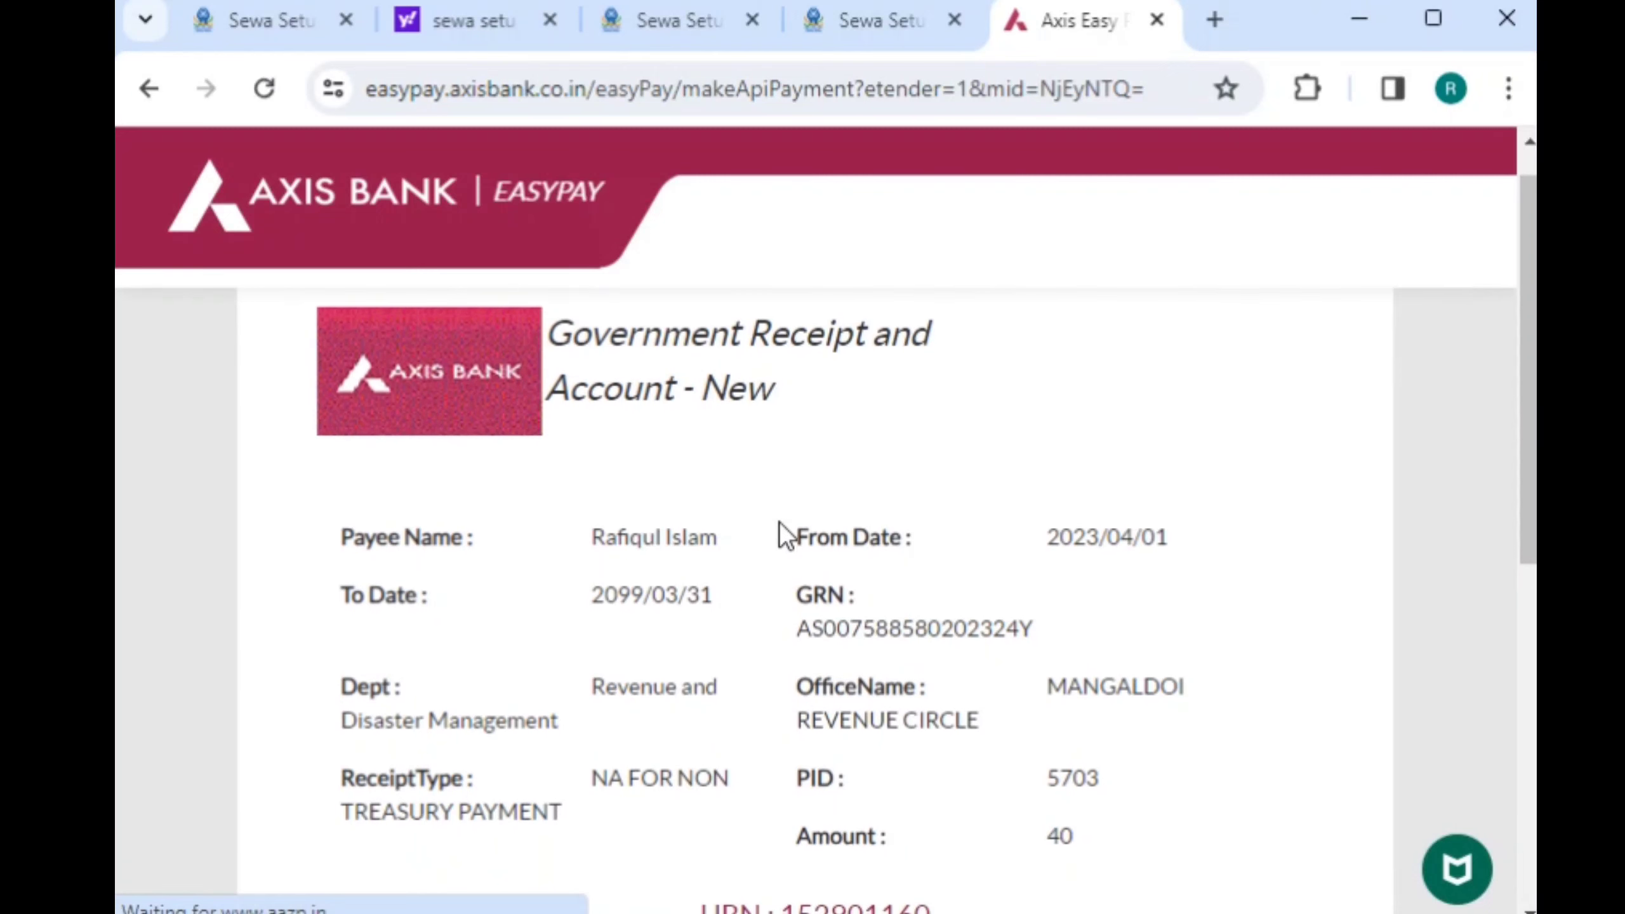
pyautogui.scroll(-6, 782, 535)
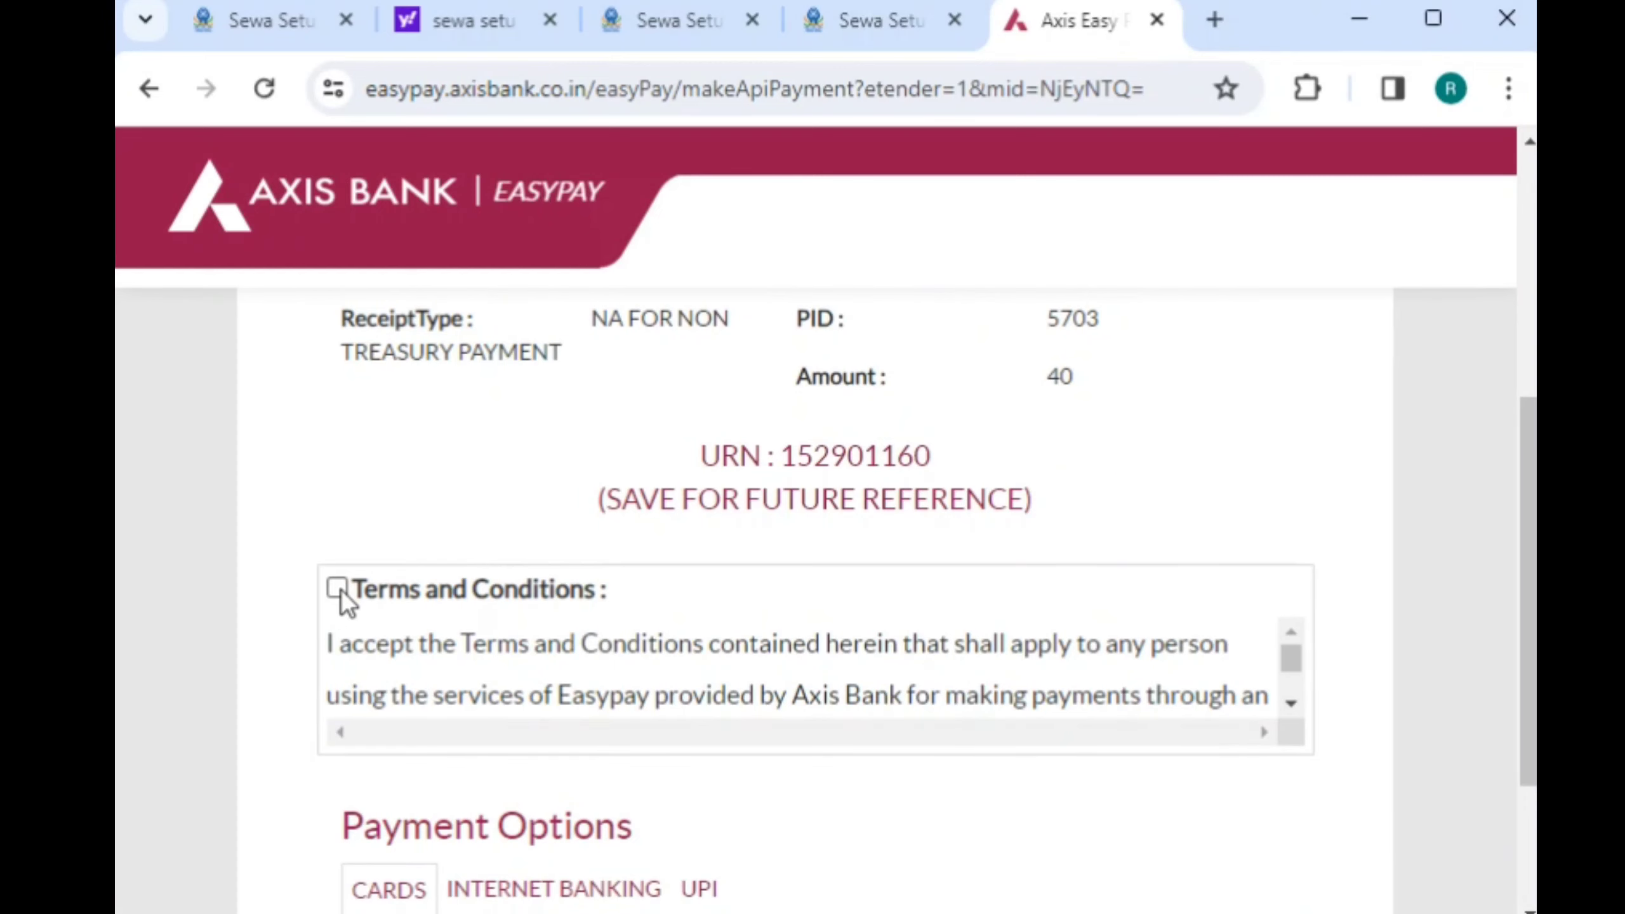
pyautogui.scroll(-3, 340, 590)
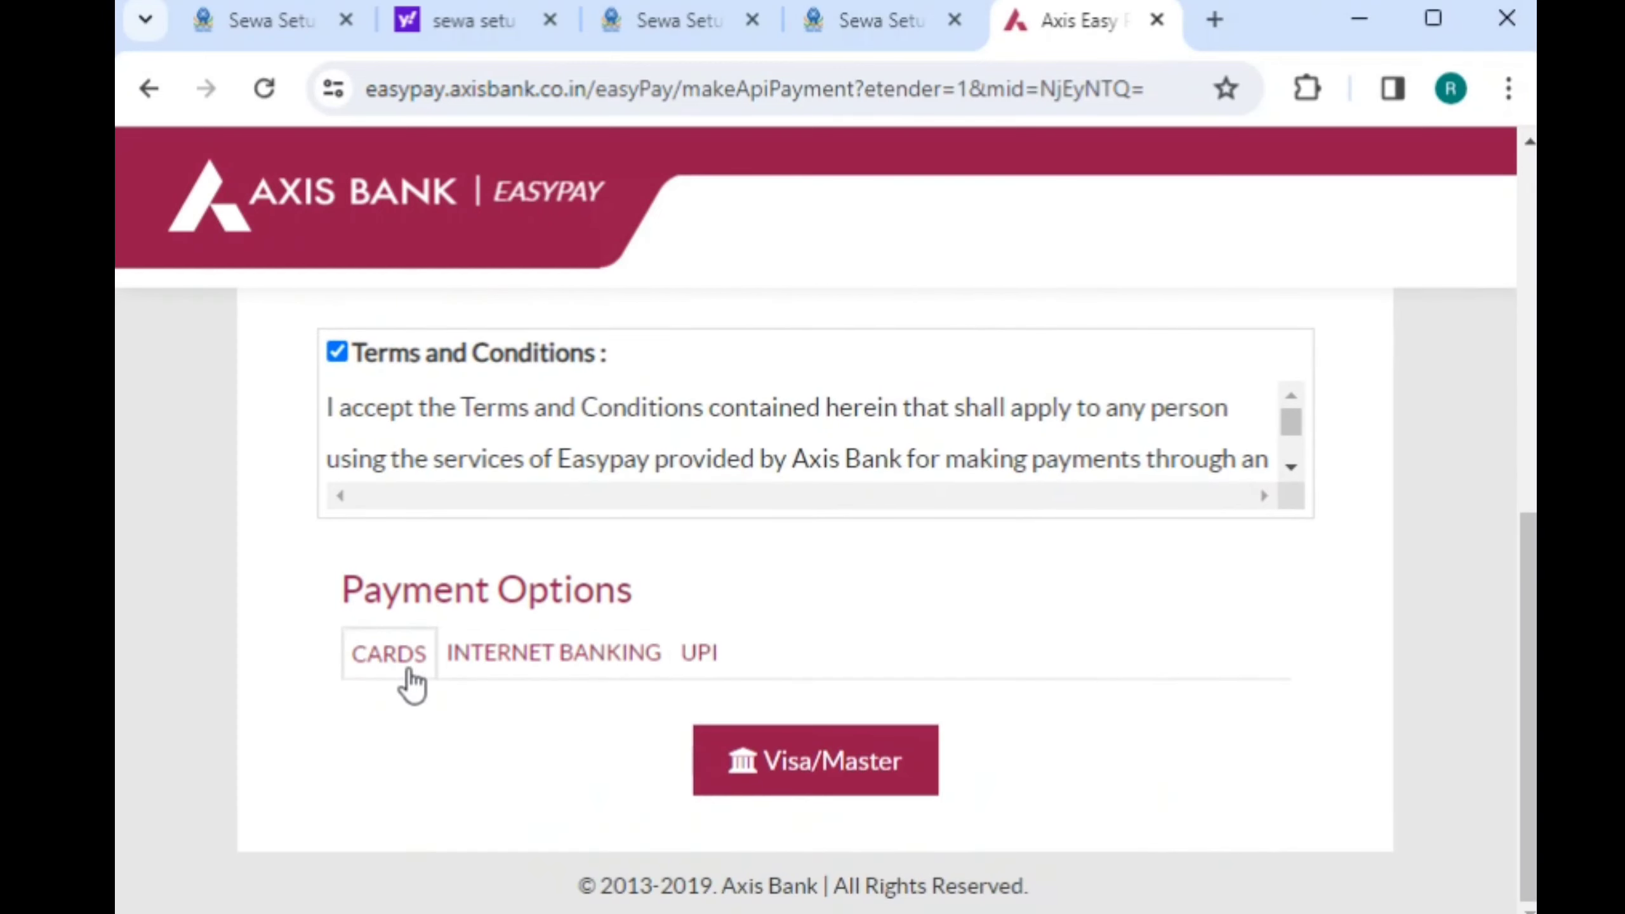
pyautogui.click(706, 675)
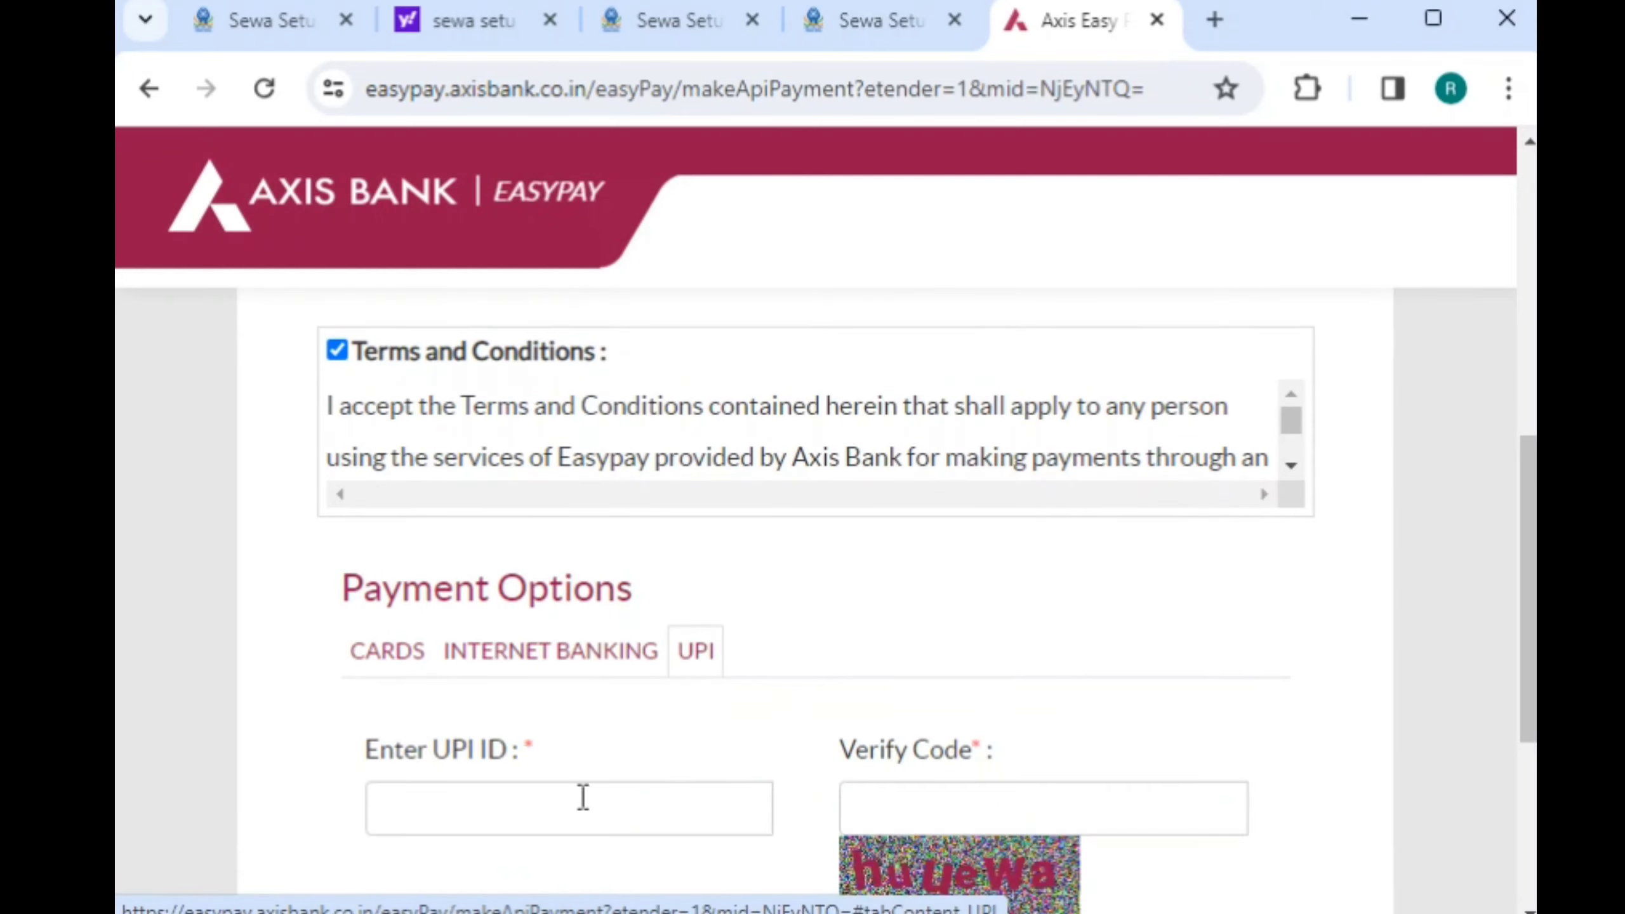
pyautogui.scroll(-3, 582, 797)
pyautogui.click(461, 610)
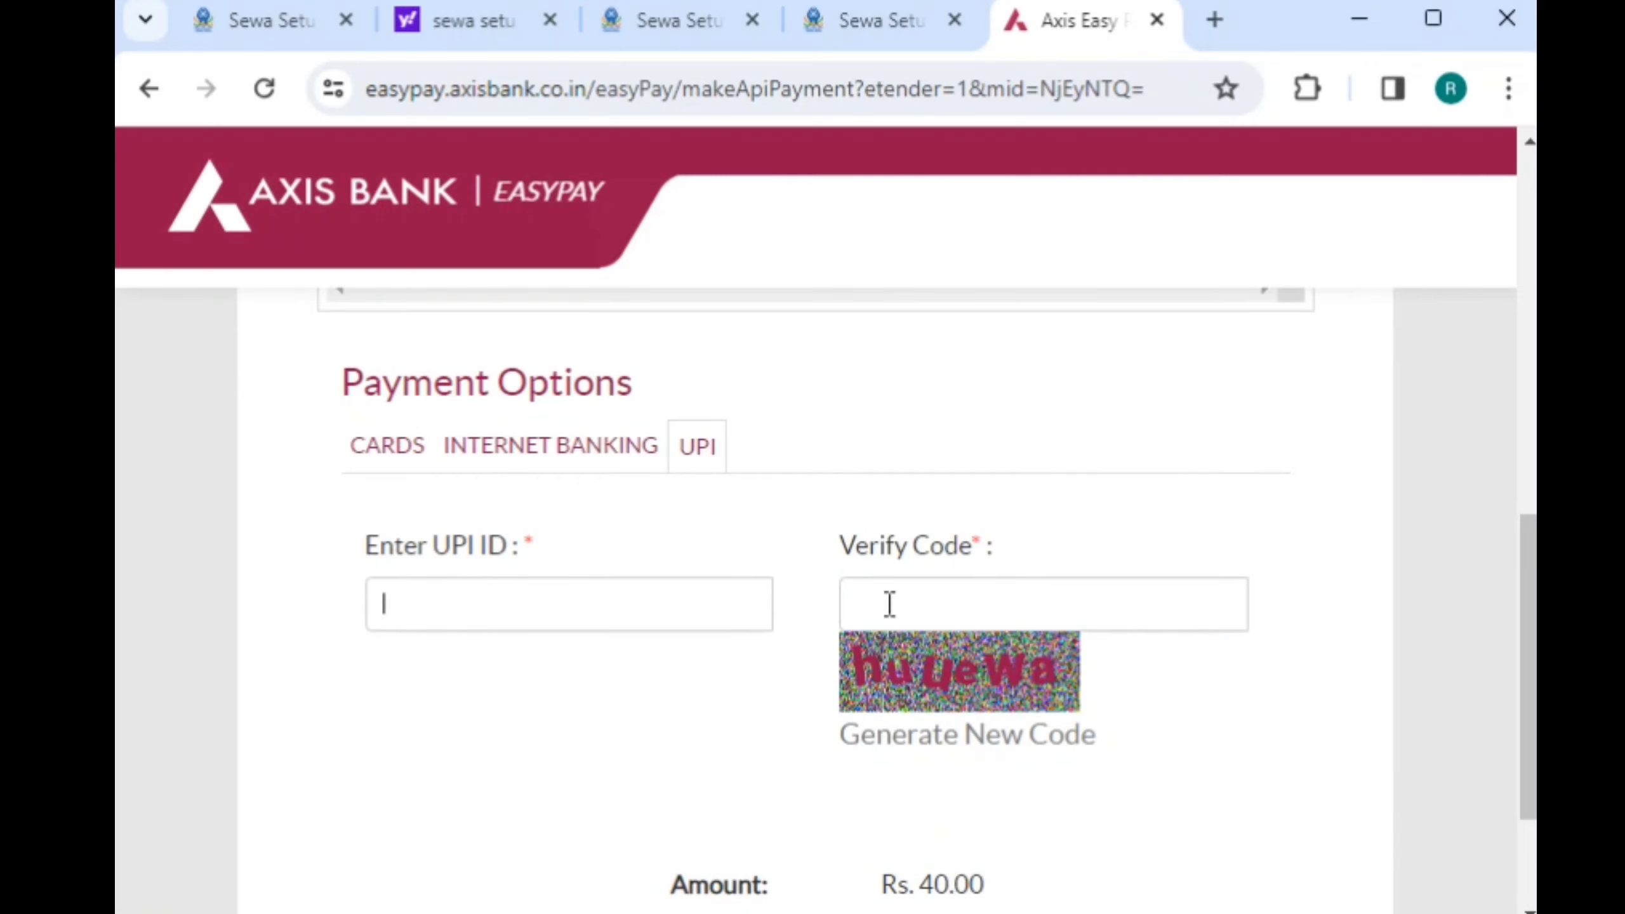
pyautogui.scroll(-1, 889, 604)
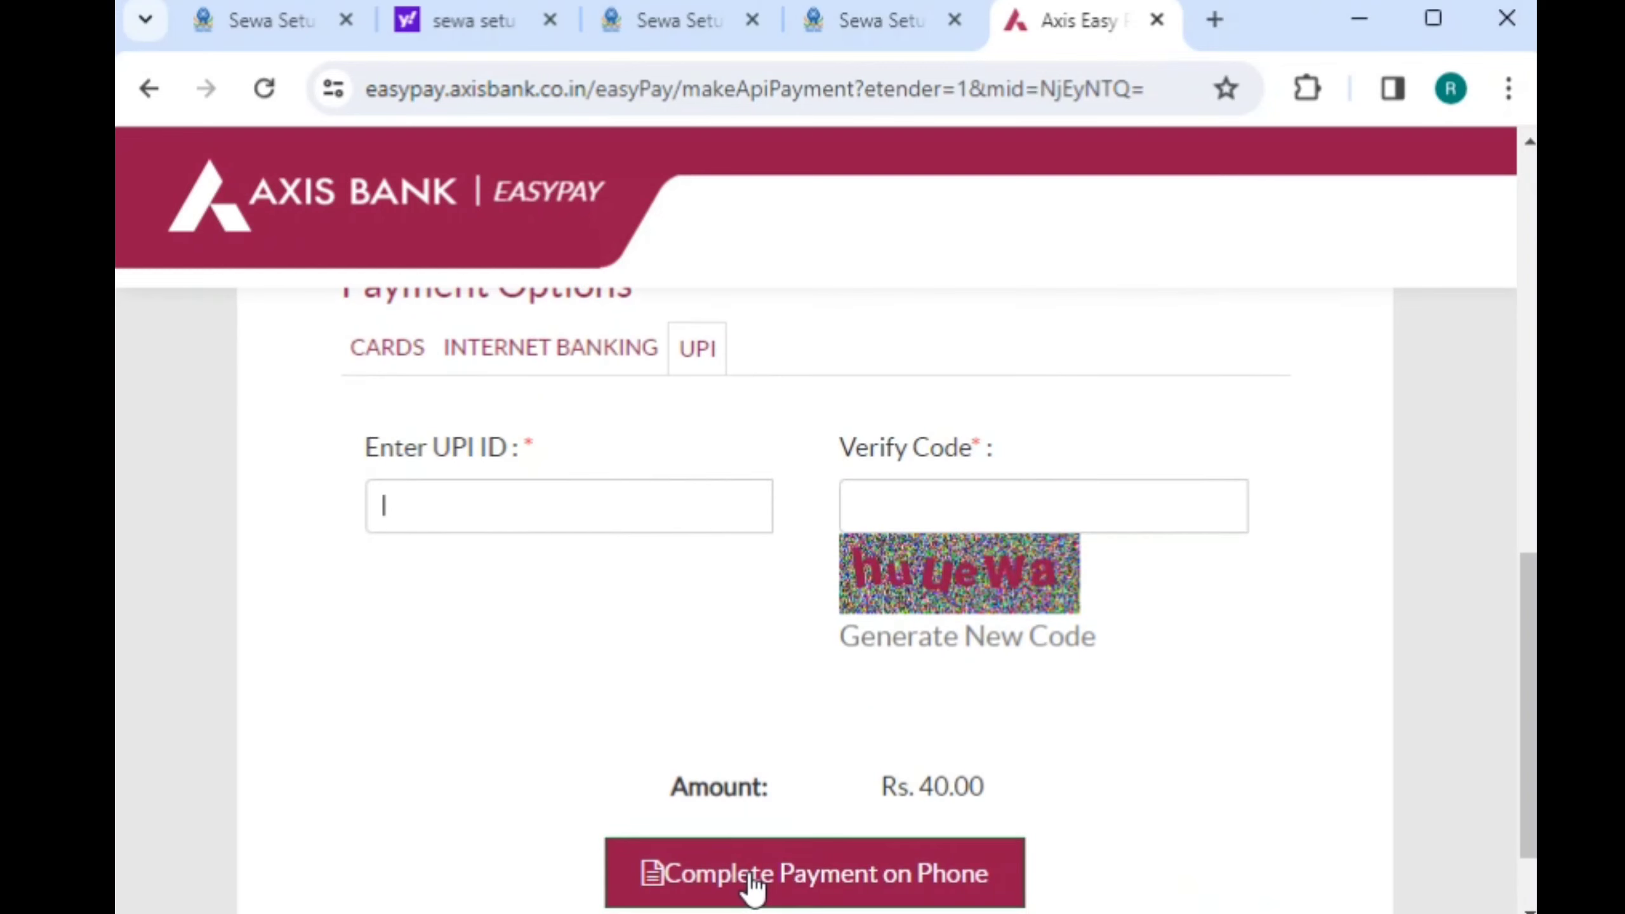